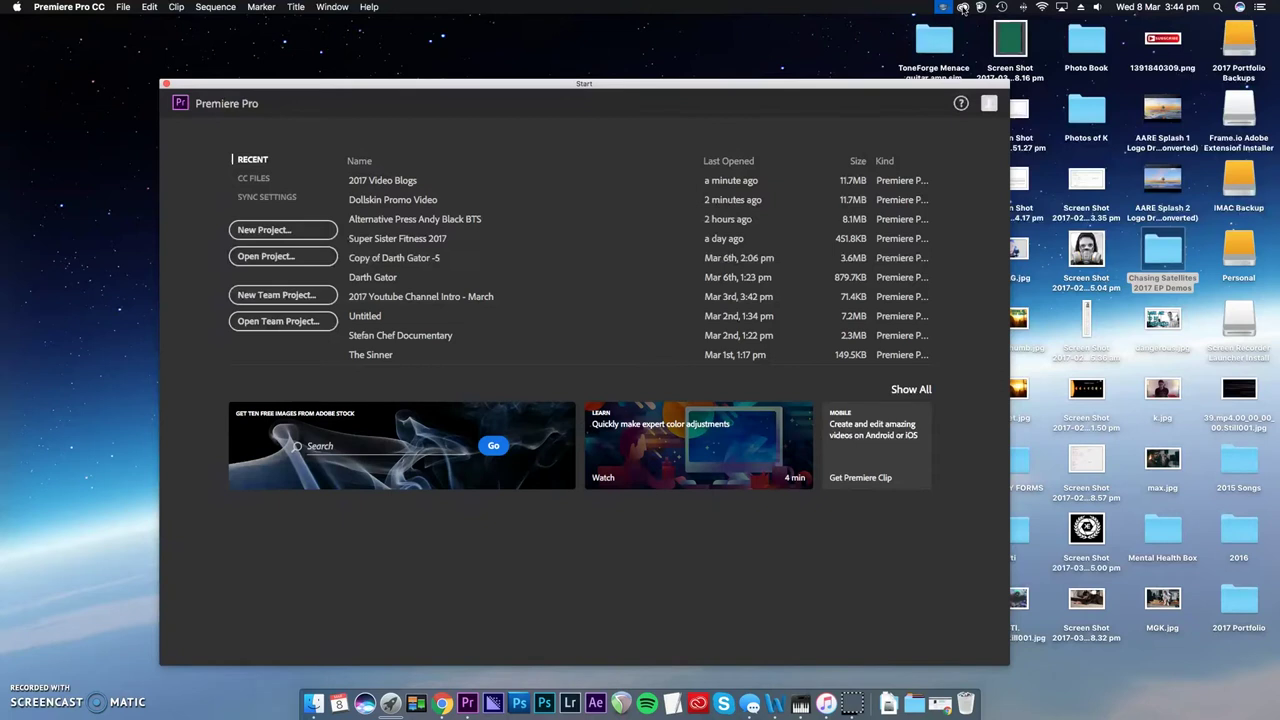
- Switch to Creative Cloud and retry the failed Lightroom CC (2015) and Camera Raw CC updates
click(963, 9)
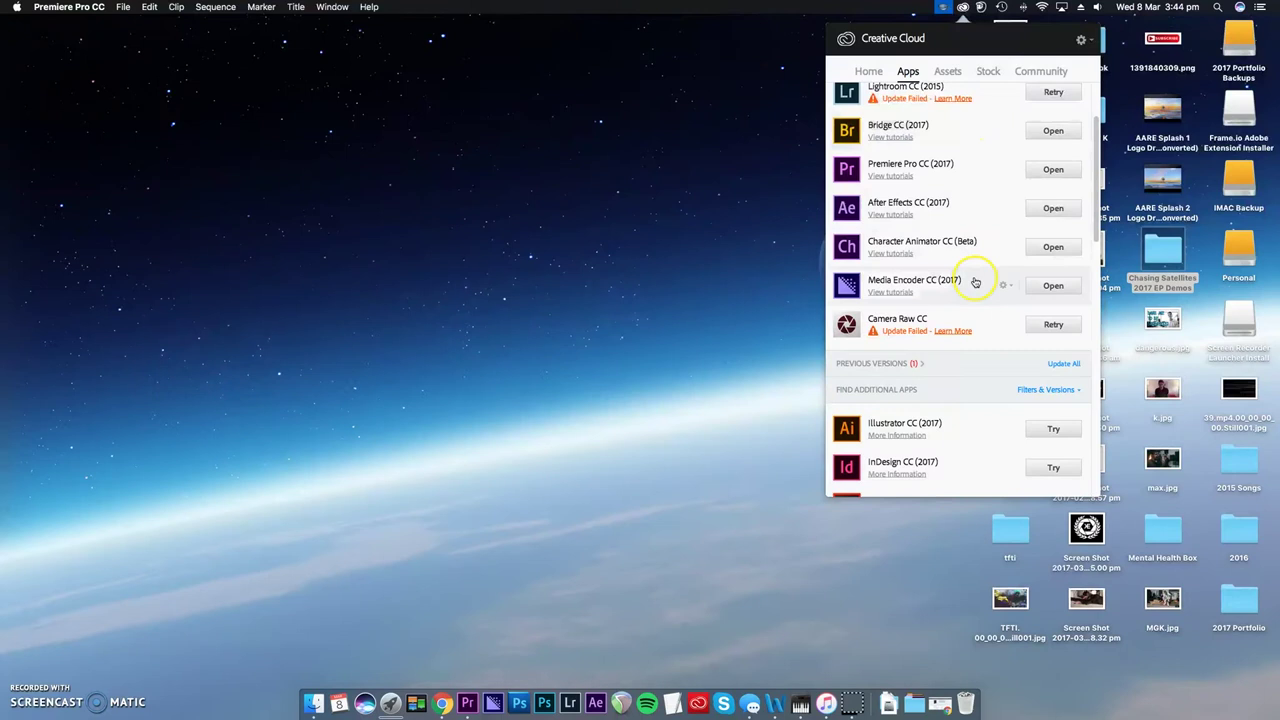
scroll(1000, 240, up, 2)
click(1059, 197)
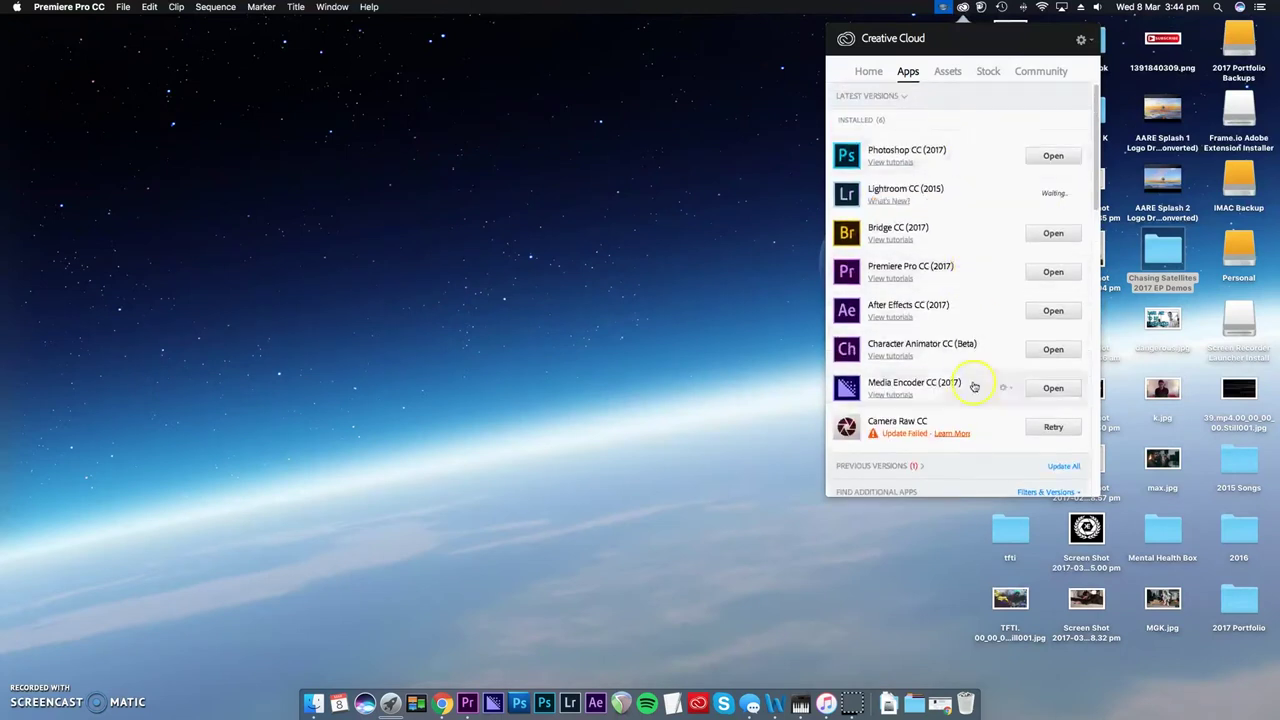
click(1051, 429)
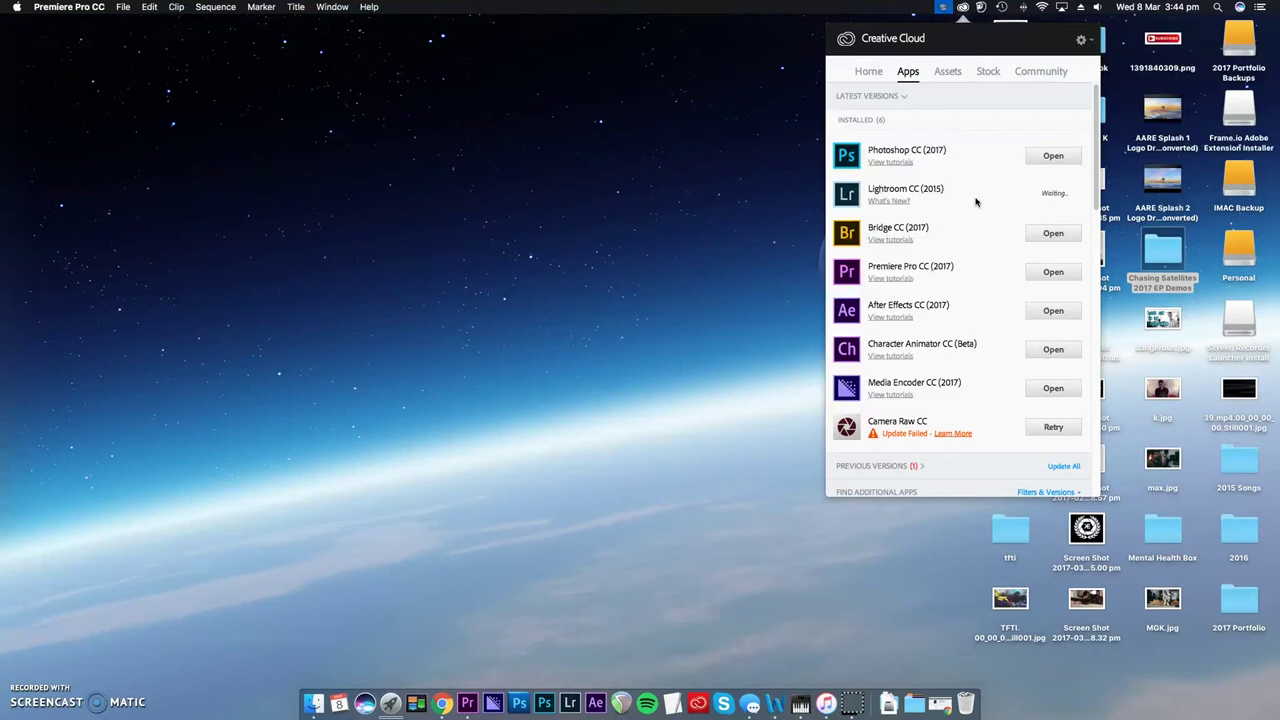
scroll(976, 202, down, 1)
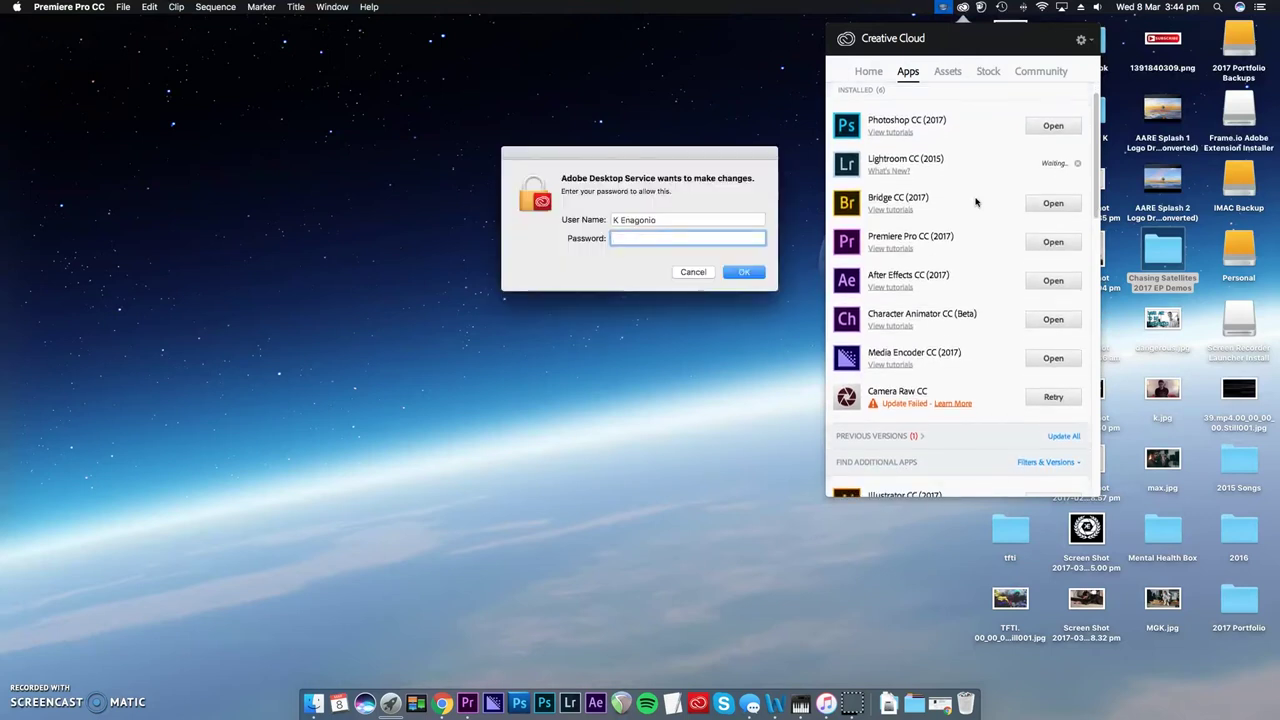
- Authorize the Adobe Desktop Service changes by entering the account password for each request
text(••••••••)
key(Return)
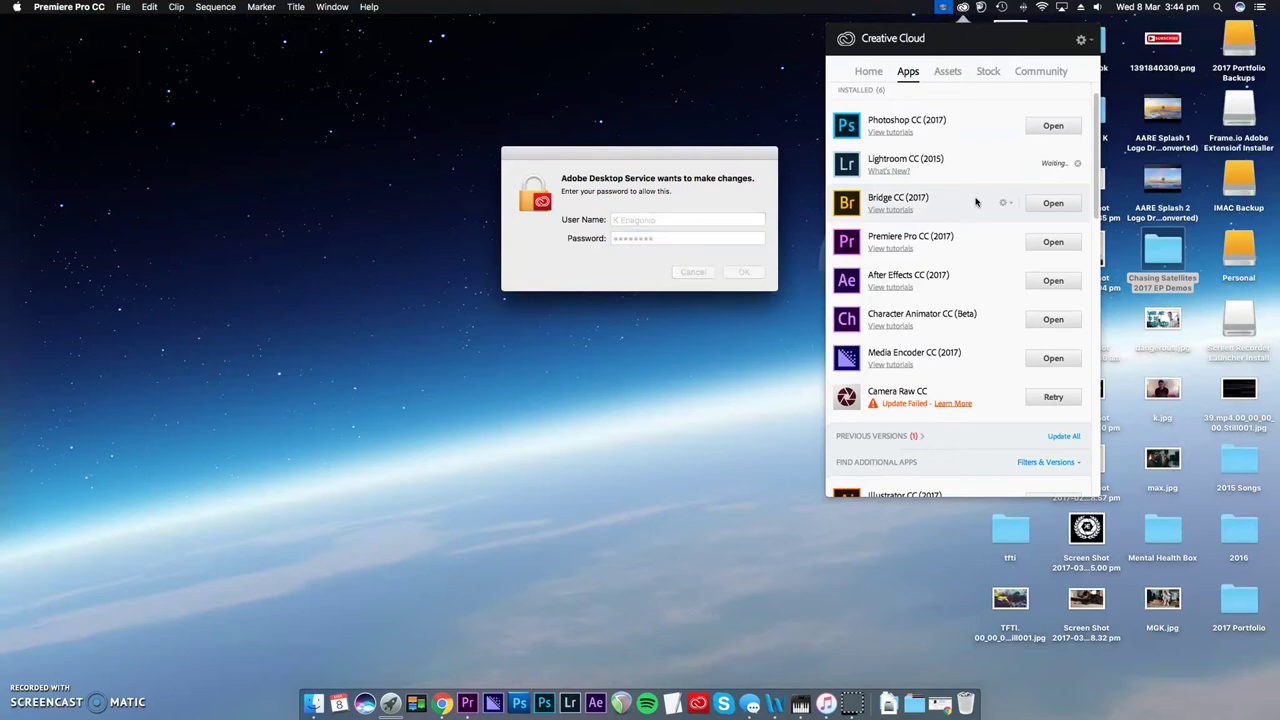
click(744, 272)
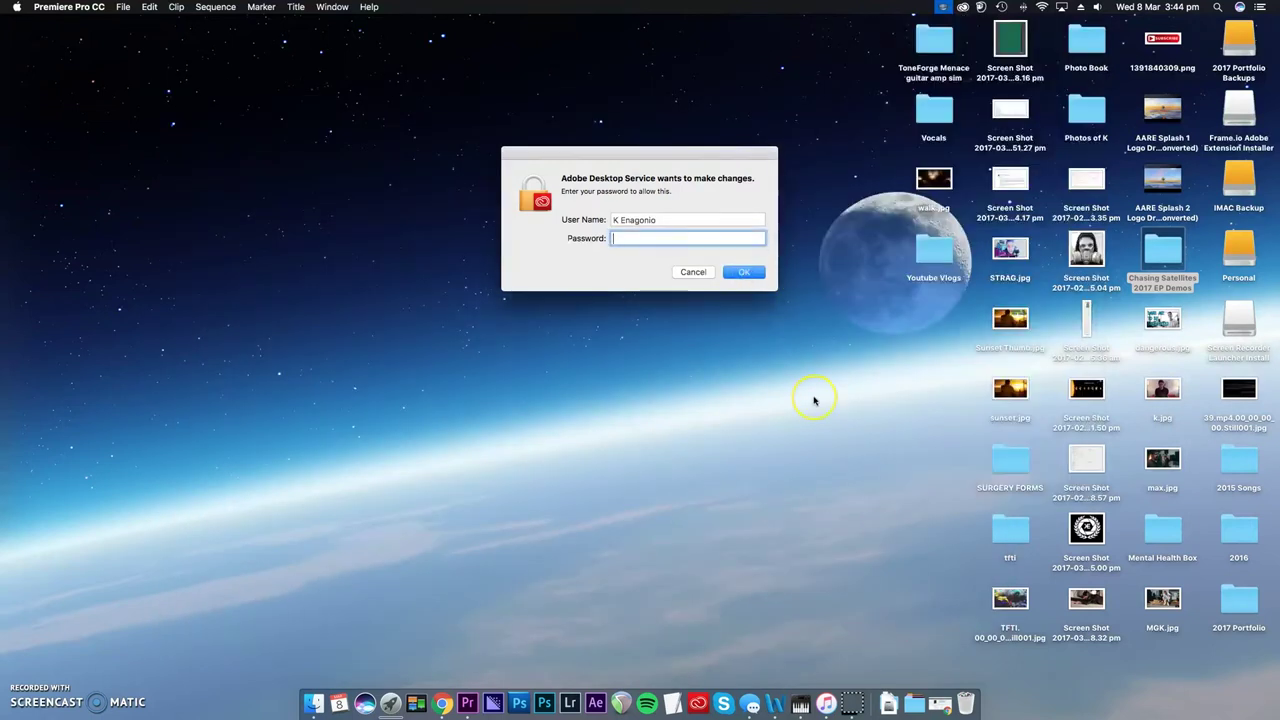
text(••••••)
key(Return)
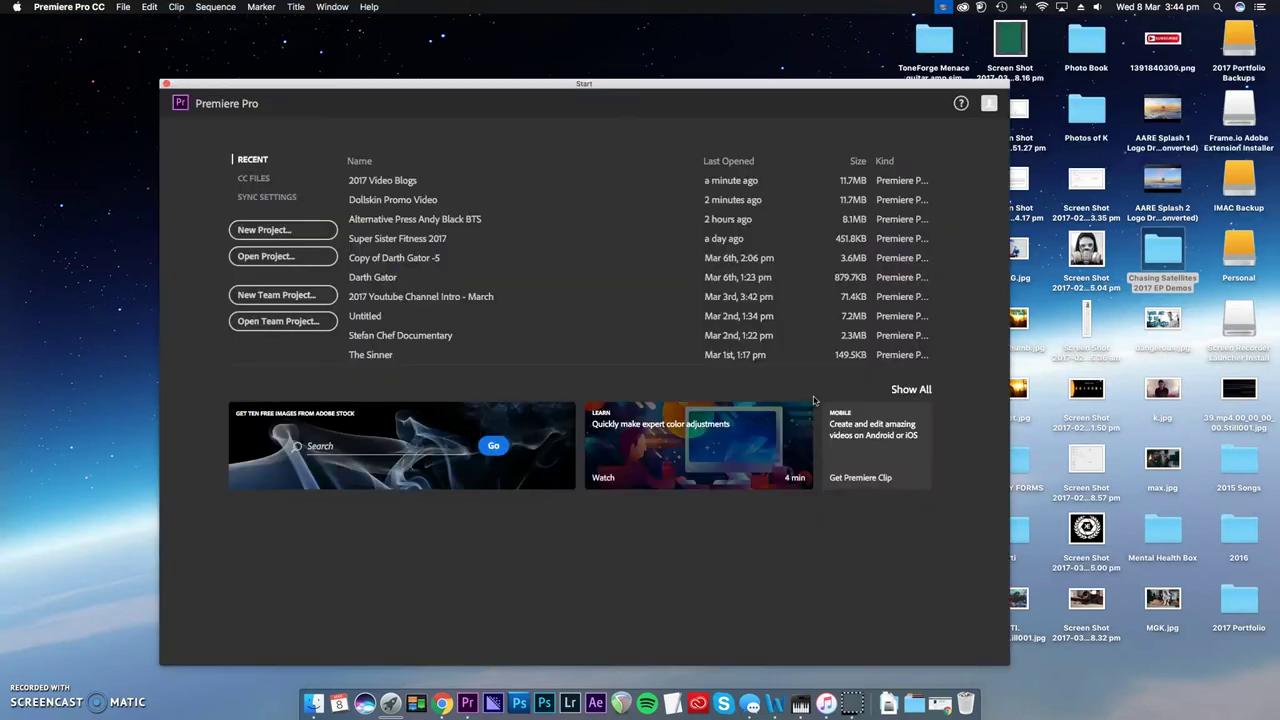
- Examine the installed and additional apps offered in the Creative Cloud app list
click(963, 7)
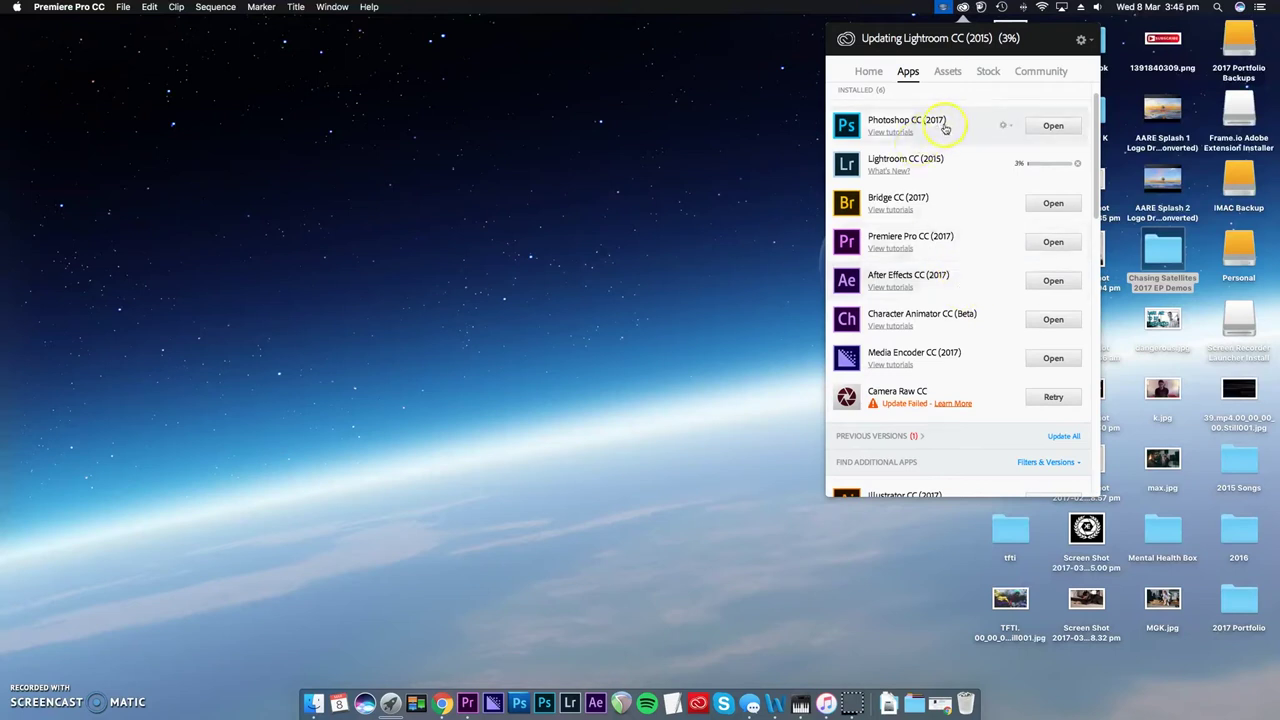
scroll(936, 368, down, 8)
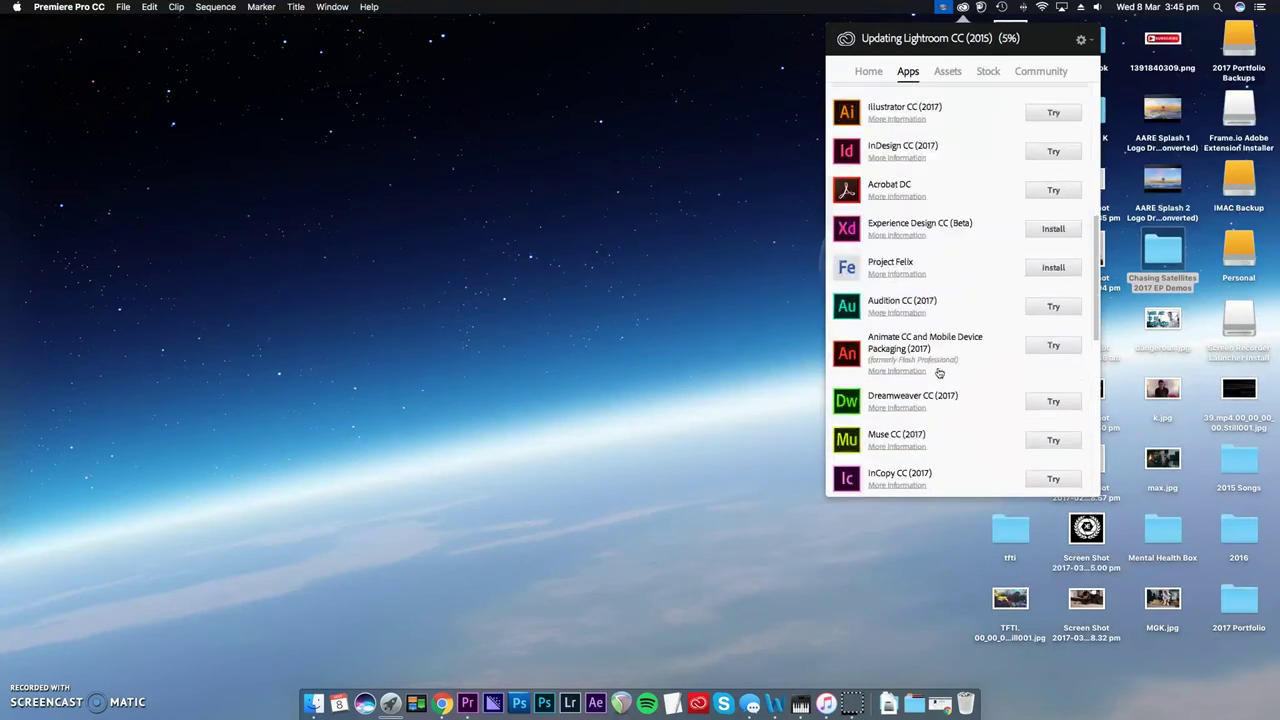
scroll(965, 352, up, 3)
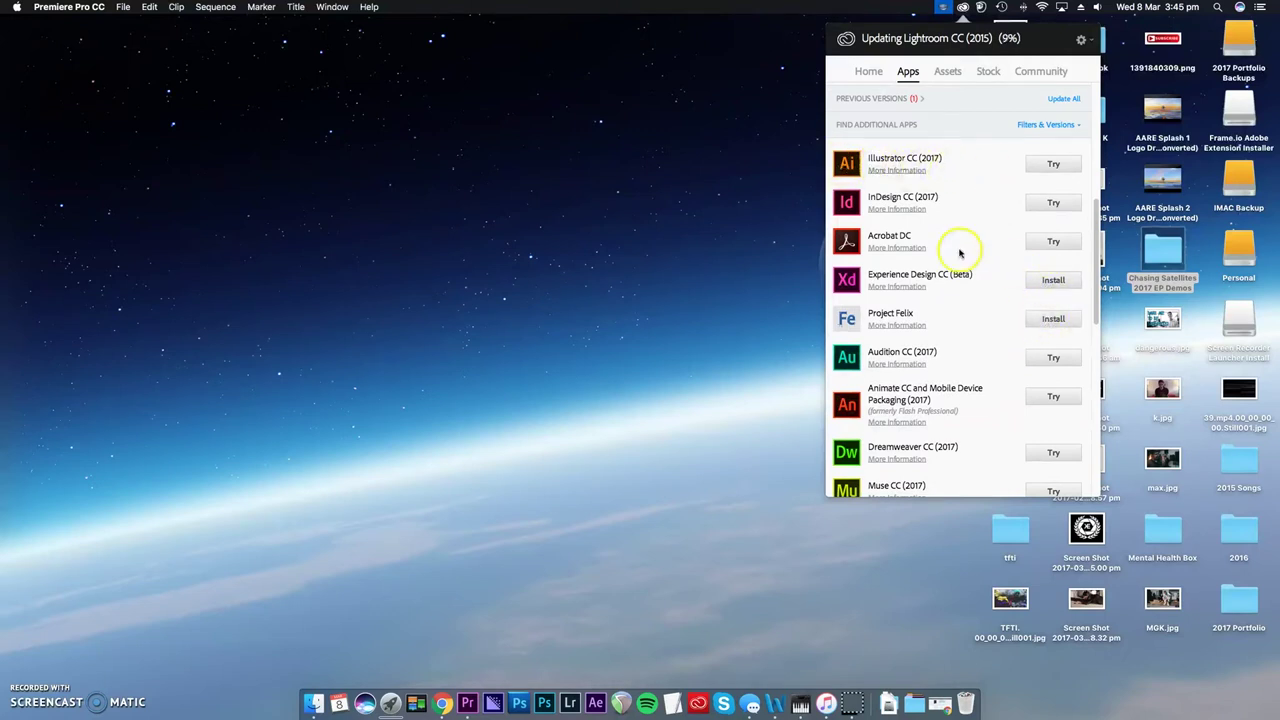
scroll(962, 252, down, 2)
scroll(923, 251, down, 3)
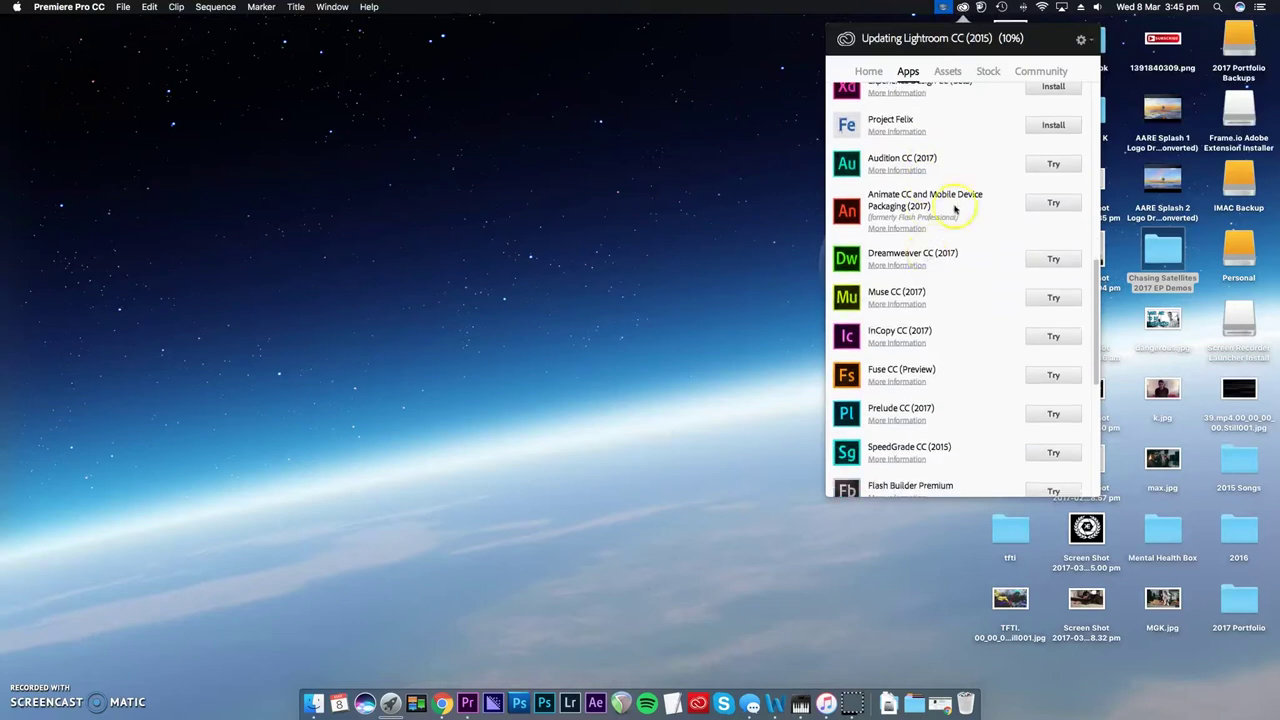
scroll(968, 328, down, 1)
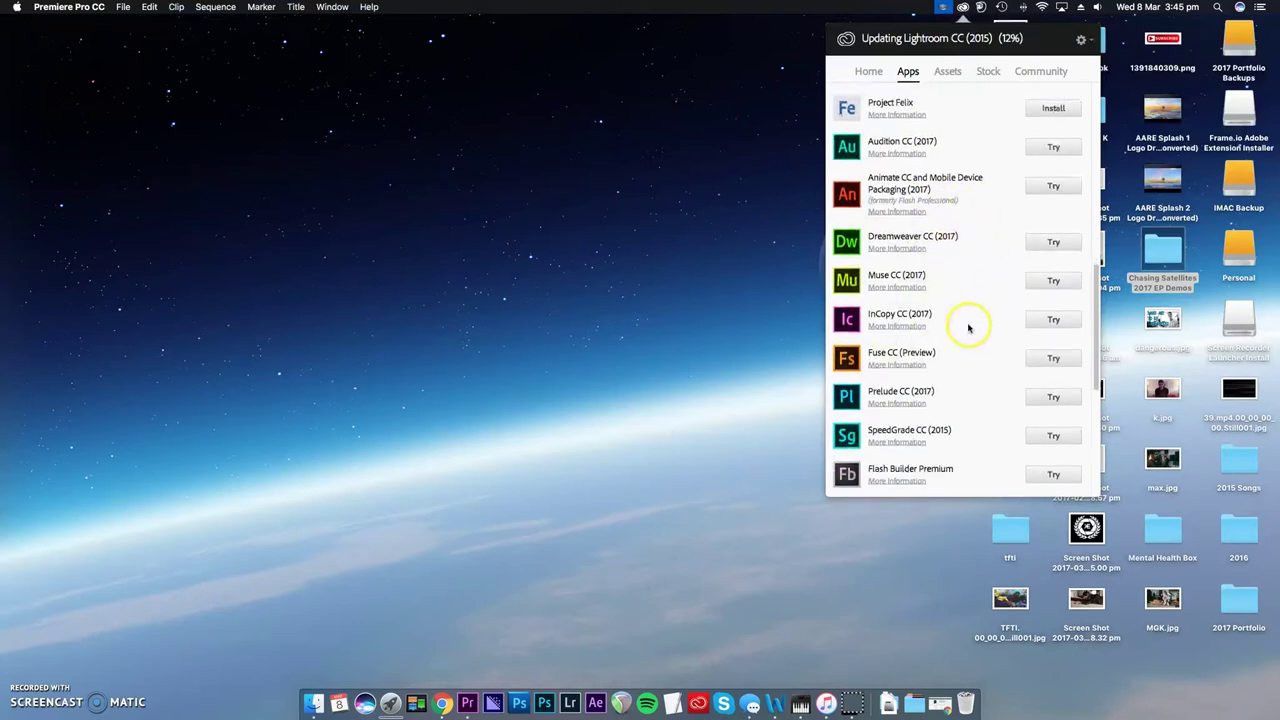
scroll(968, 328, down, 5)
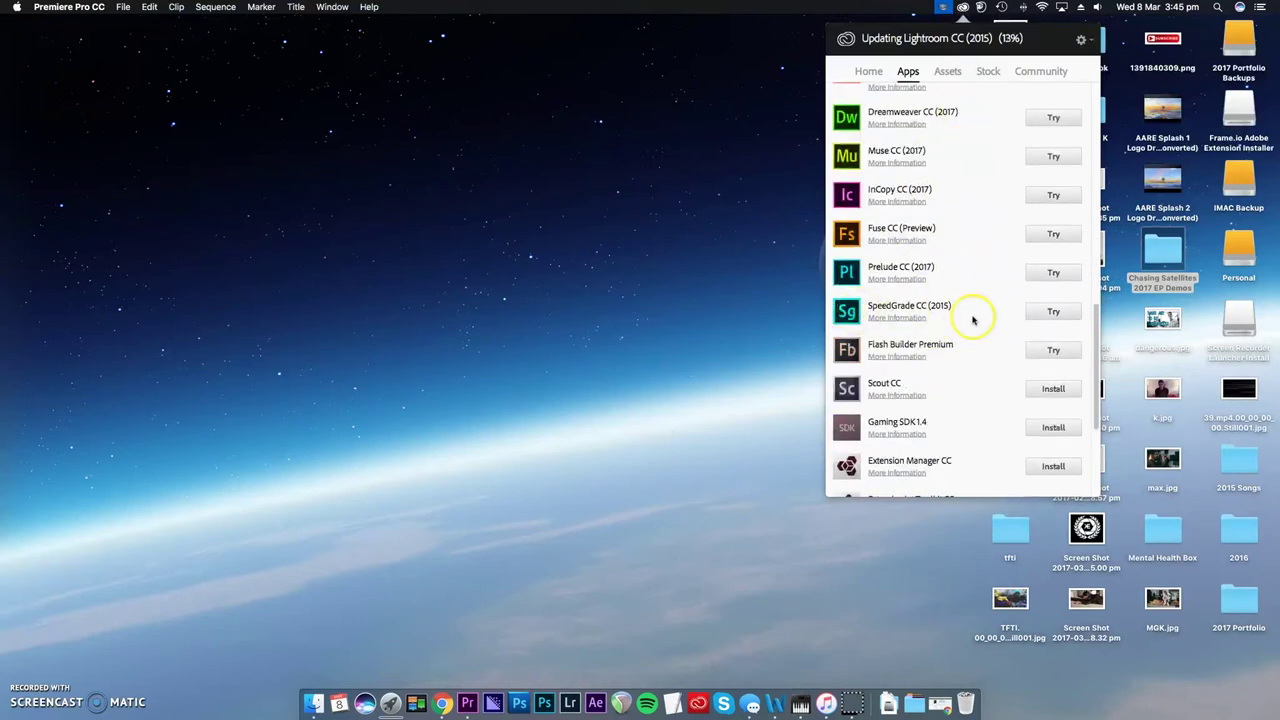
scroll(930, 300, down, 3)
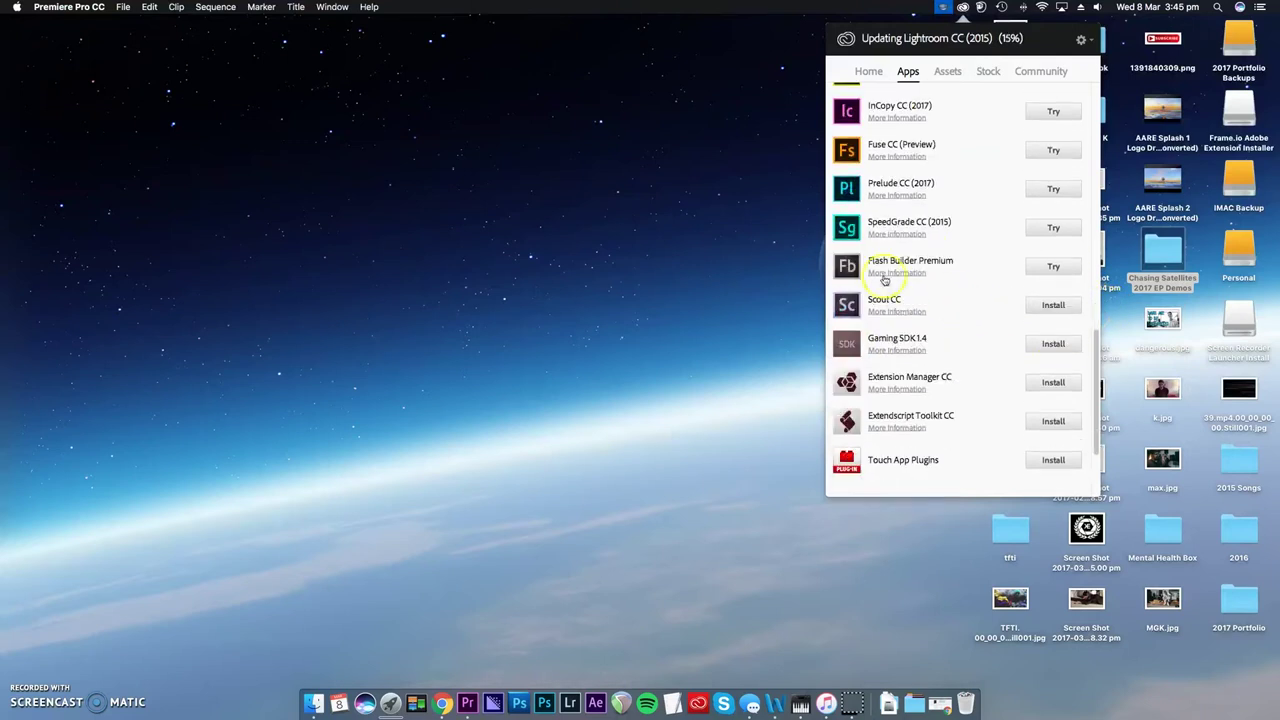
scroll(957, 284, down, 5)
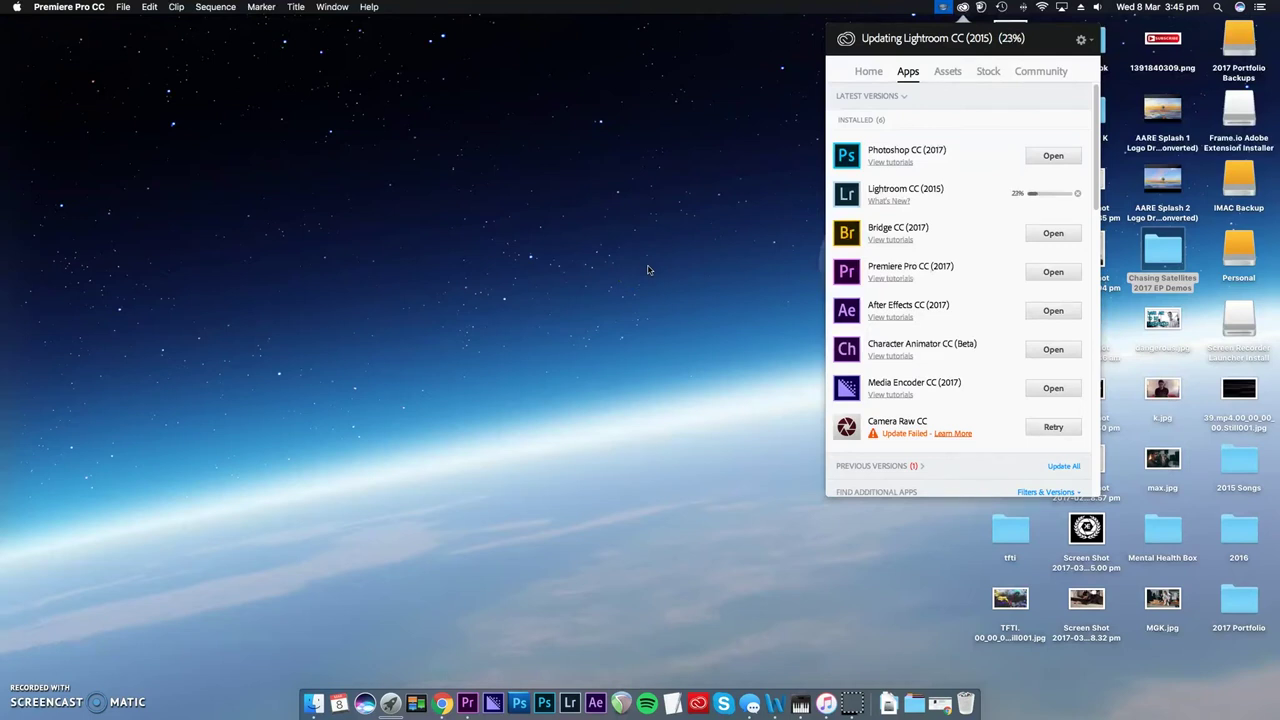
- Return to Premiere Pro and examine the recent projects and their file locations
click(647, 270)
click(467, 703)
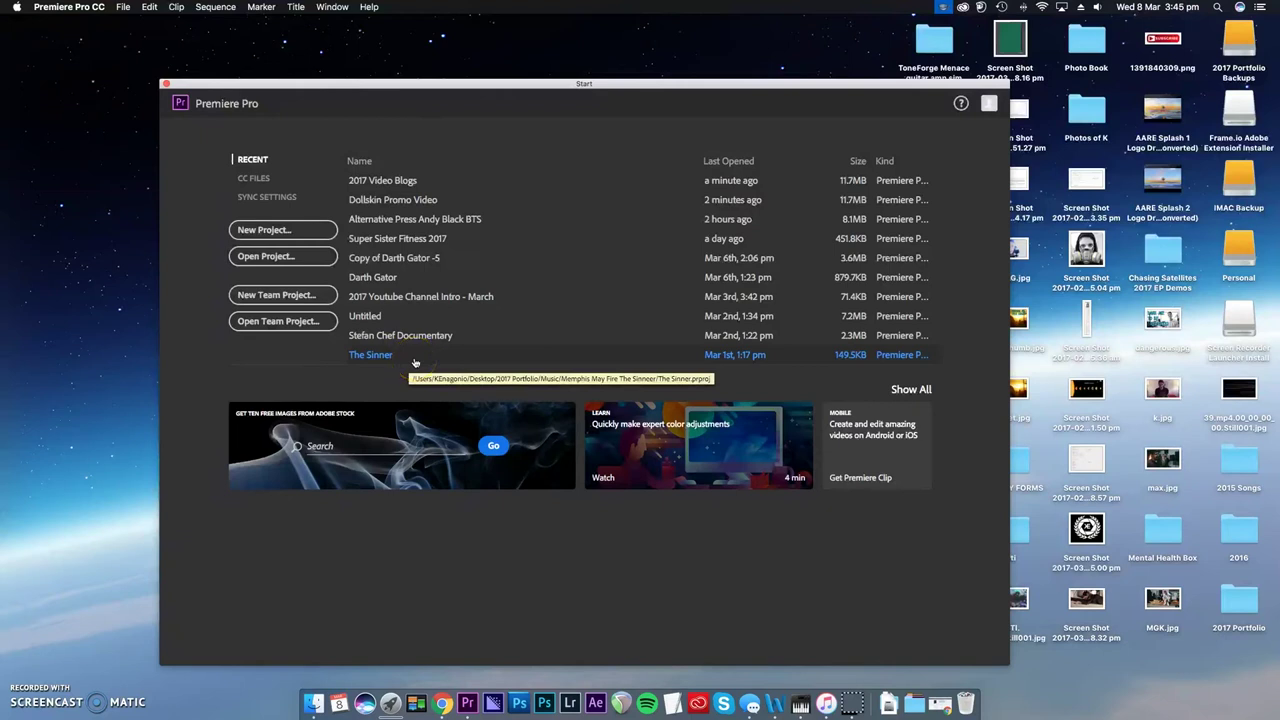
click(352, 312)
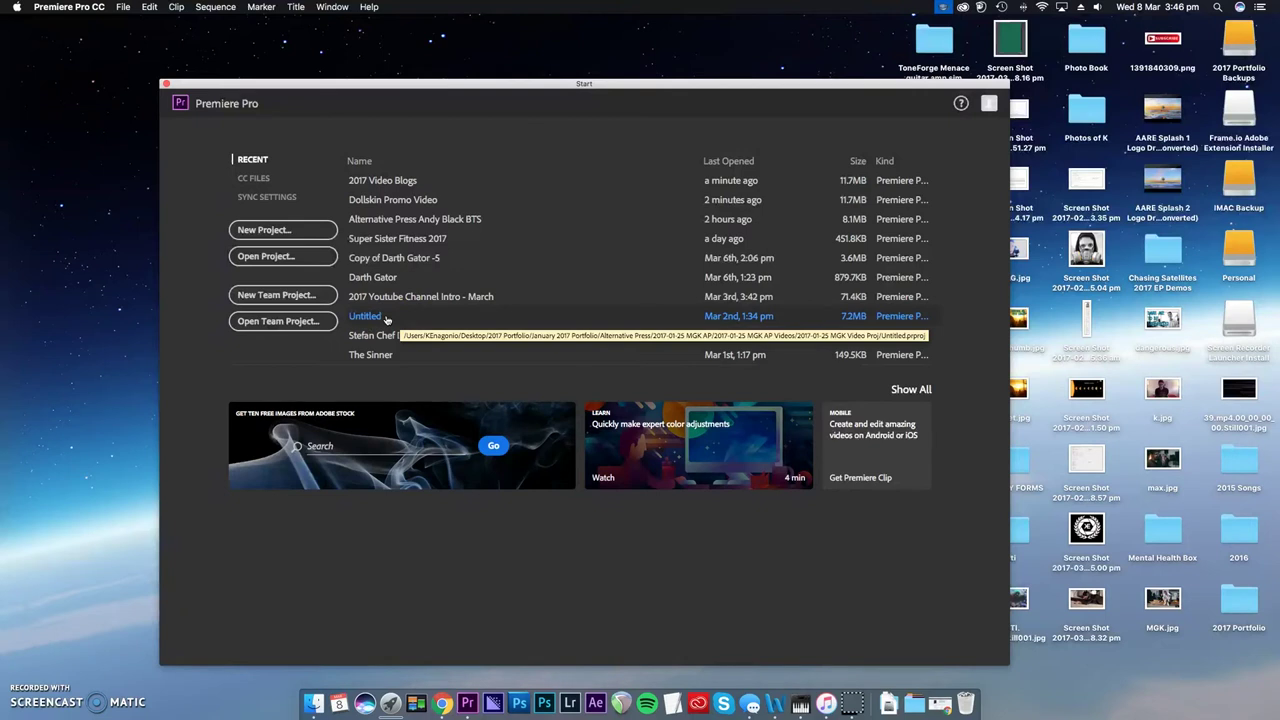
click(443, 264)
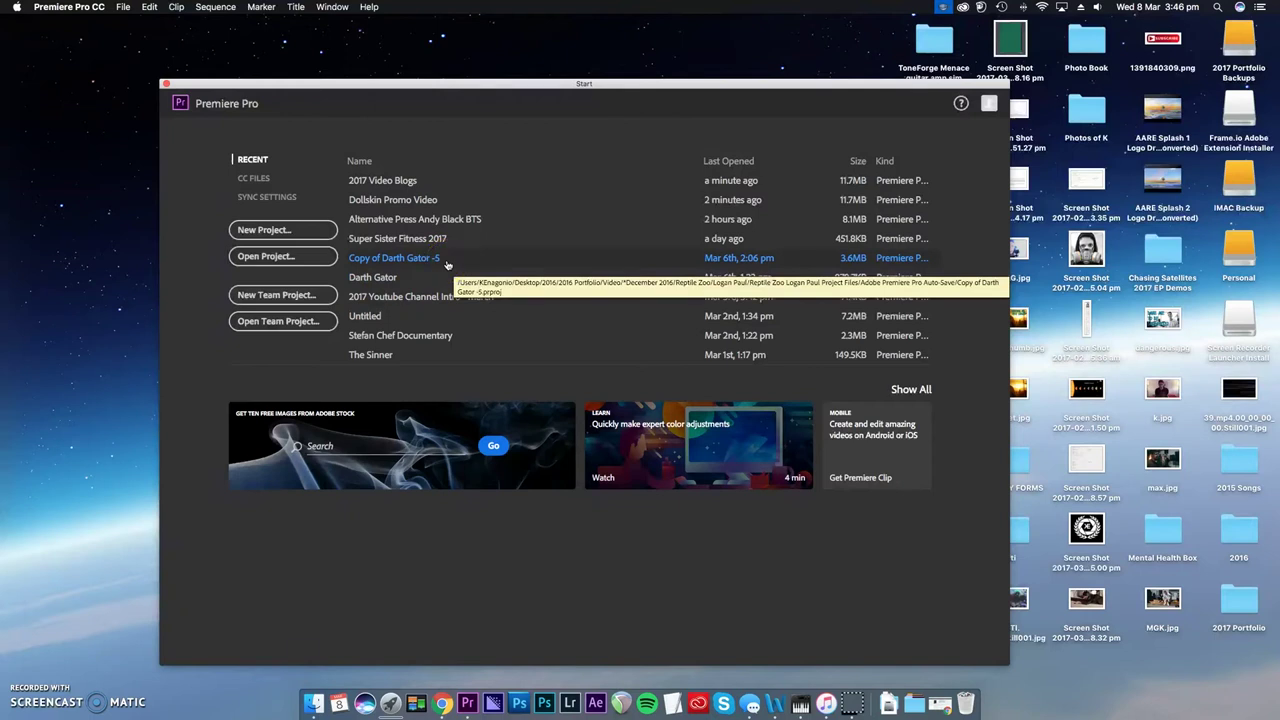
click(421, 277)
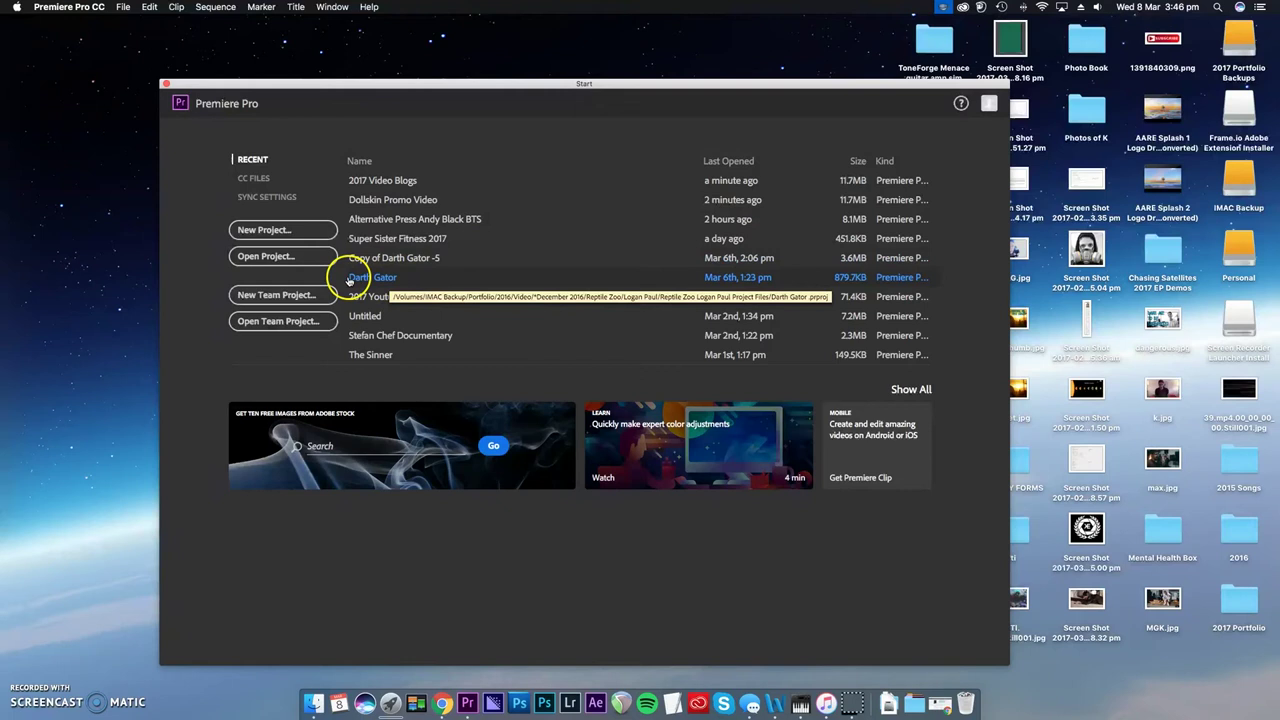
click(360, 258)
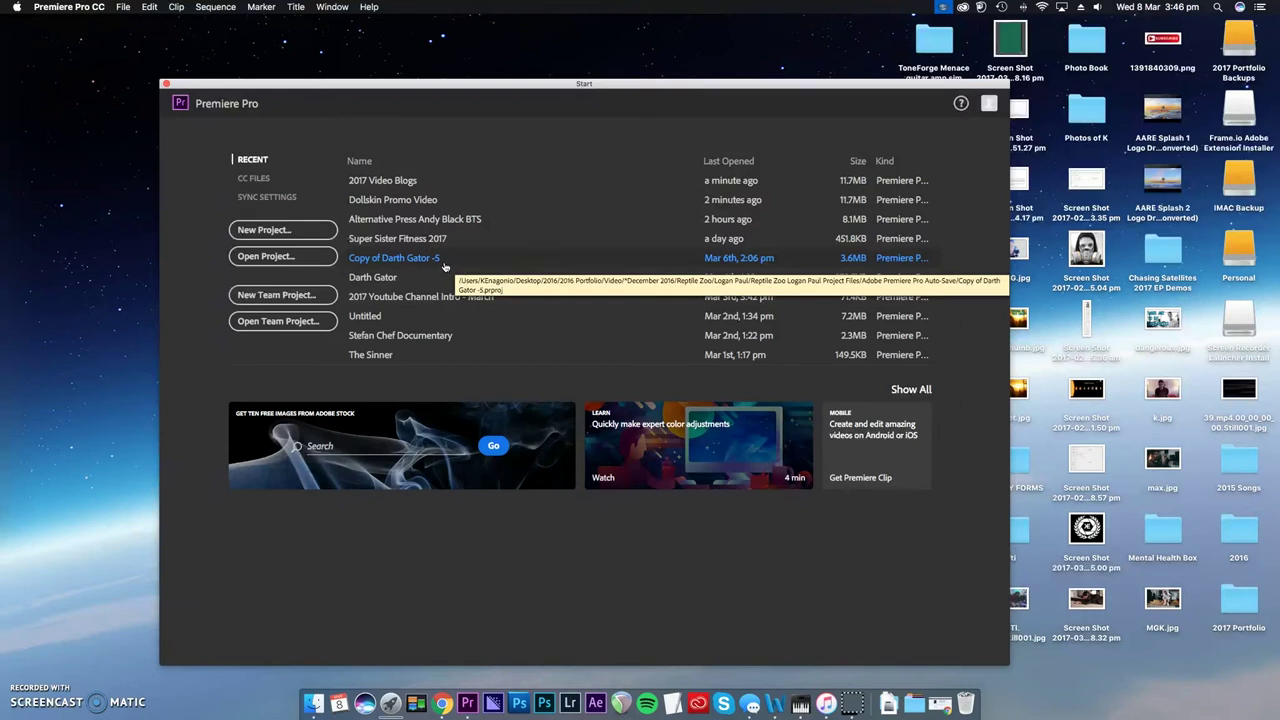
click(368, 242)
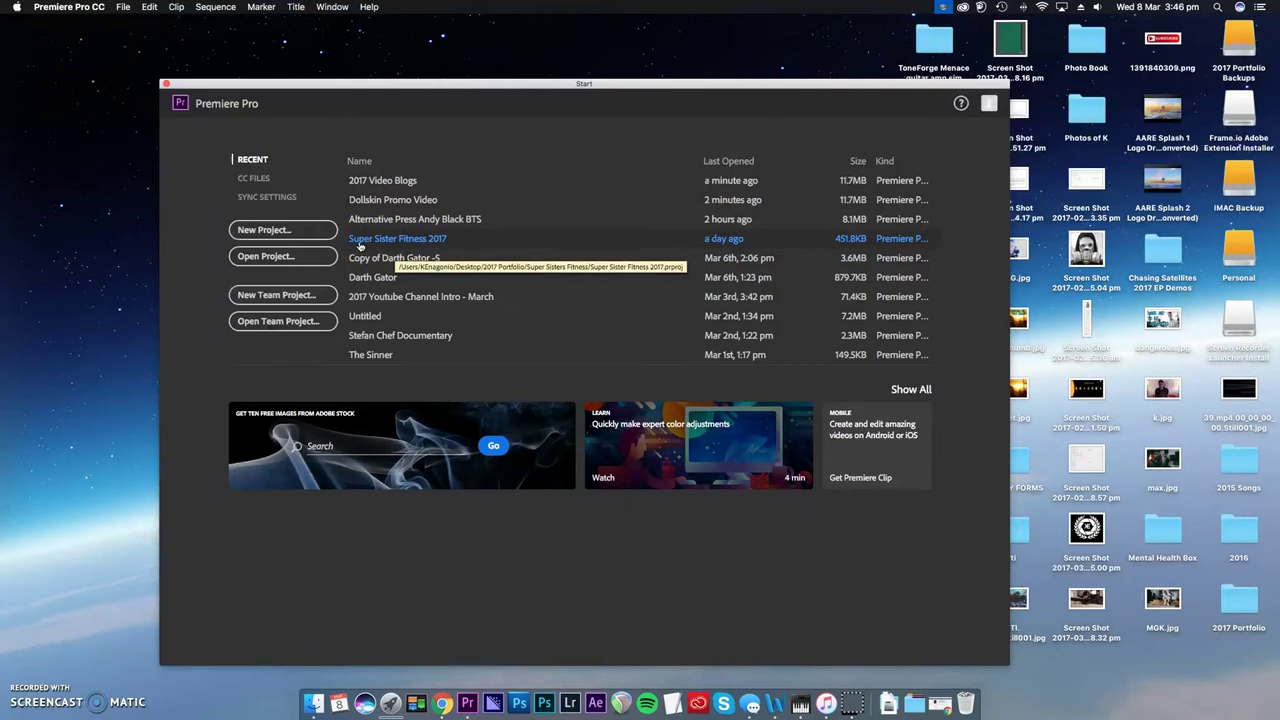
click(366, 219)
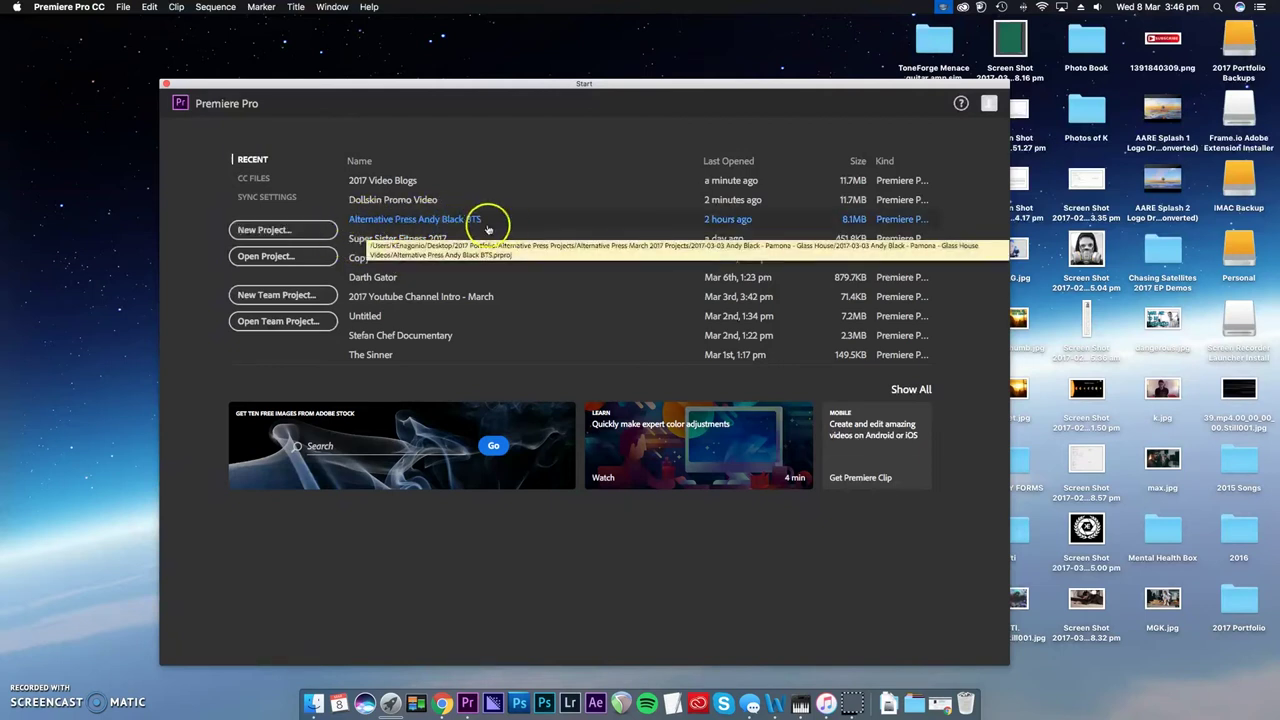
click(385, 232)
click(395, 220)
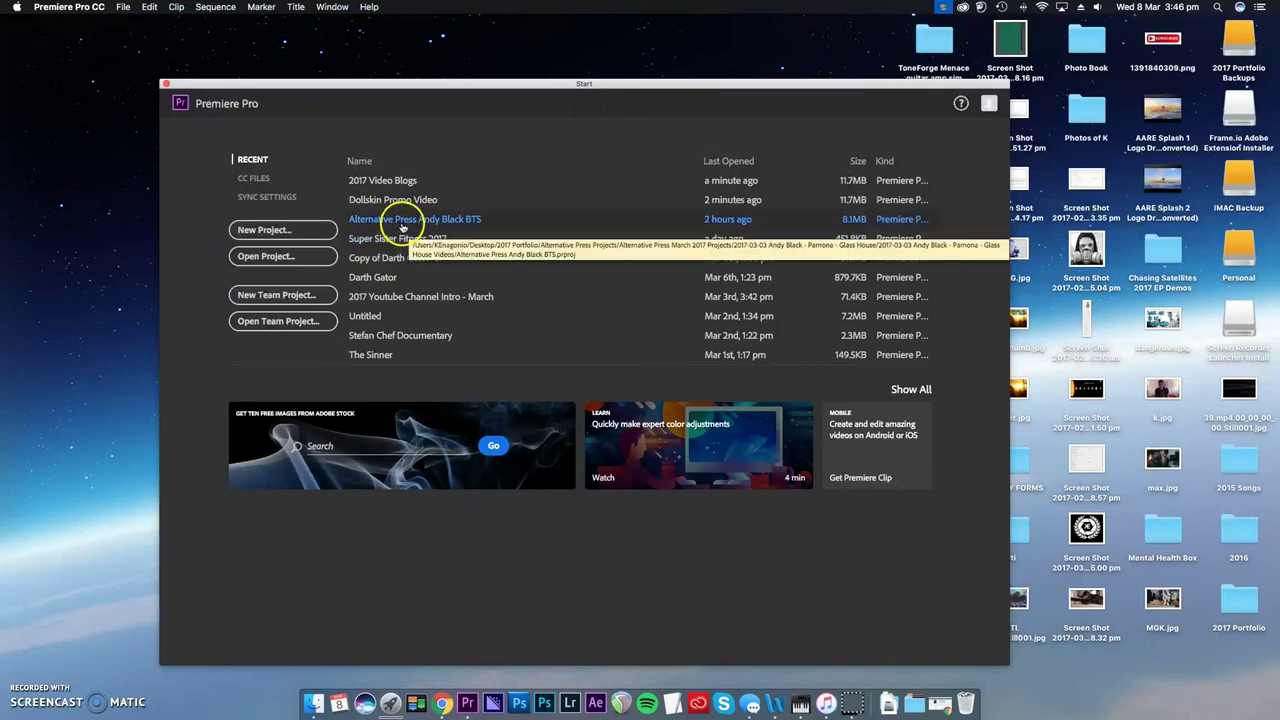
click(362, 203)
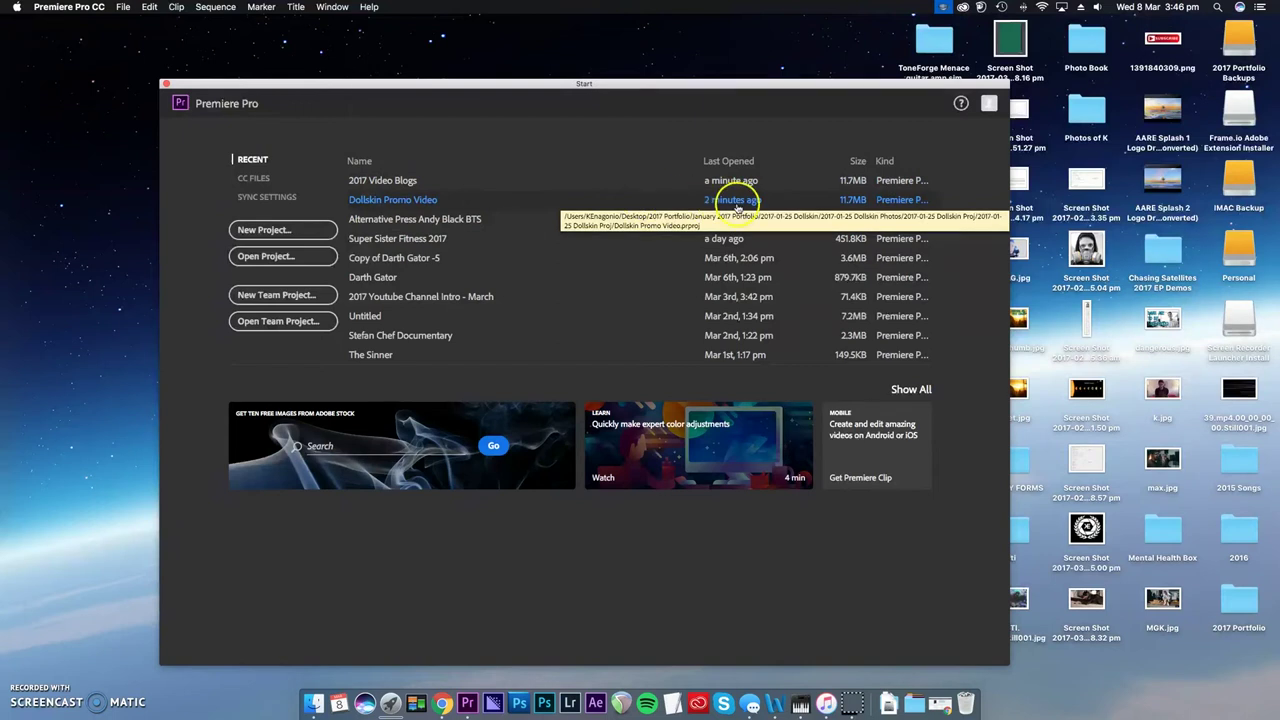
- Open the recent project 2017 Video Blogs
click(397, 182)
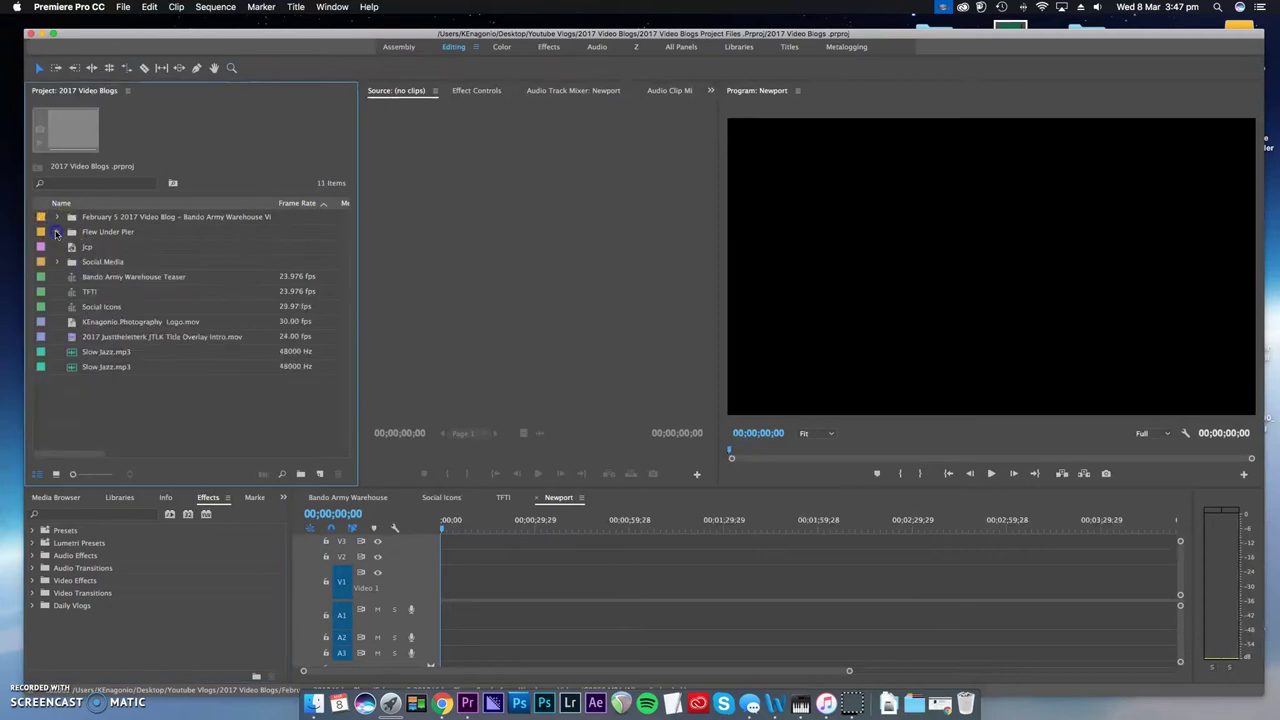
click(60, 246)
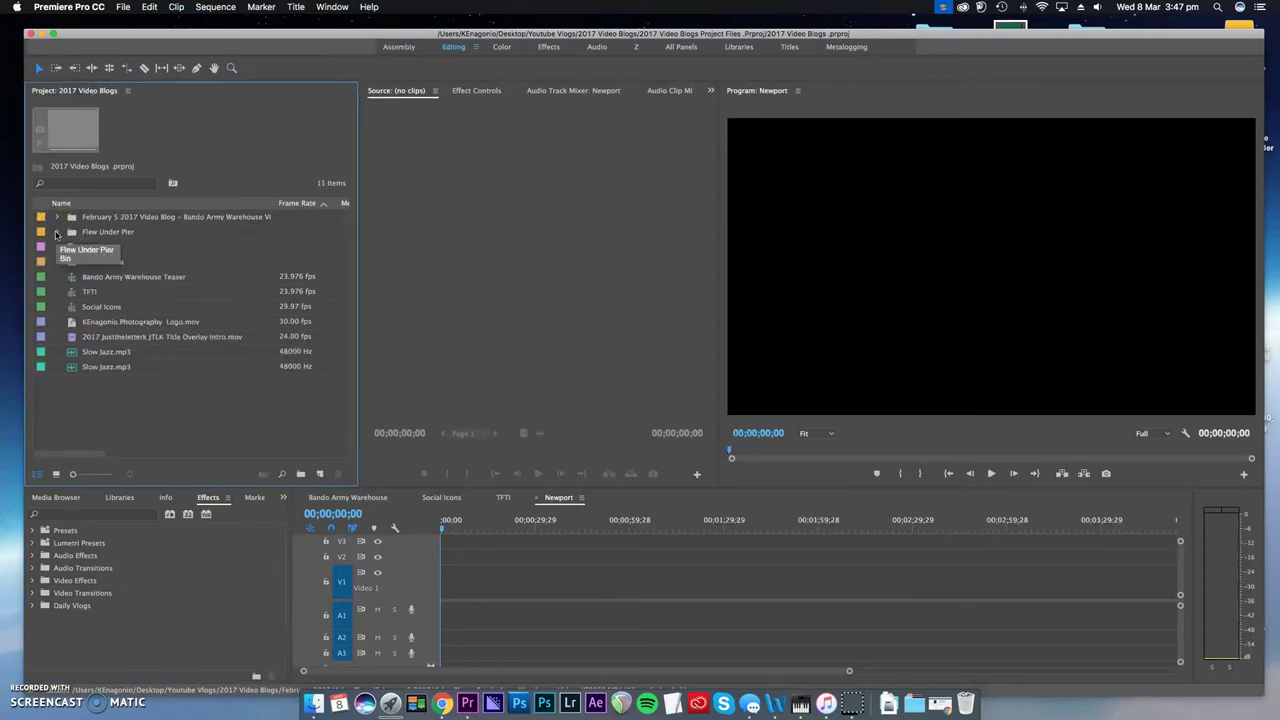
click(110, 397)
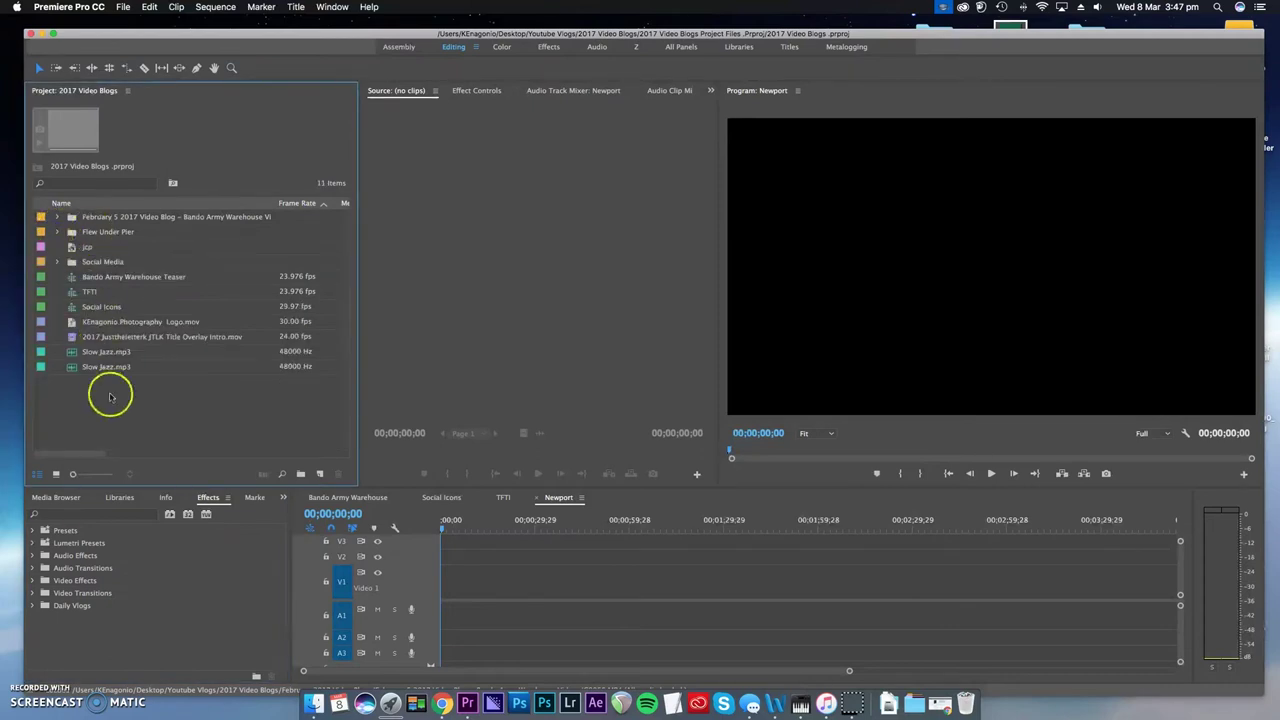
- Create a Music bin in the project and move both Slow Jazz.mp3 files into it
click(302, 475)
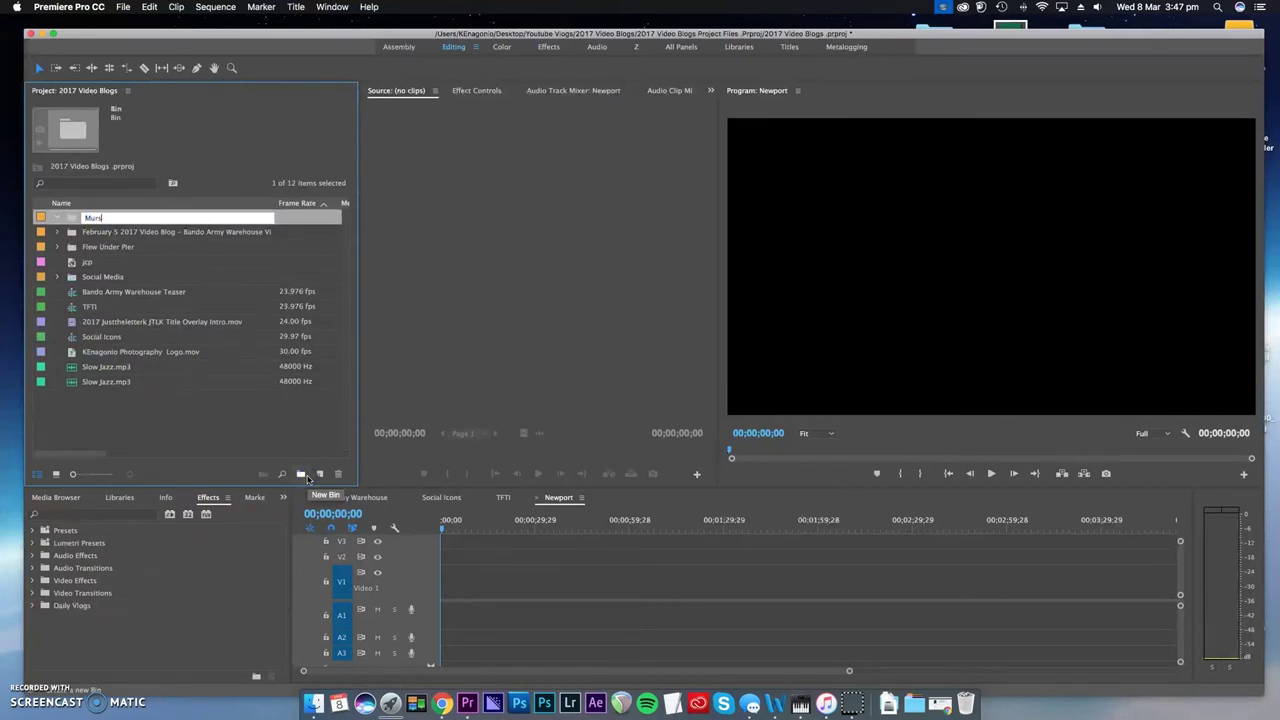
key(Tab)
click(52, 265)
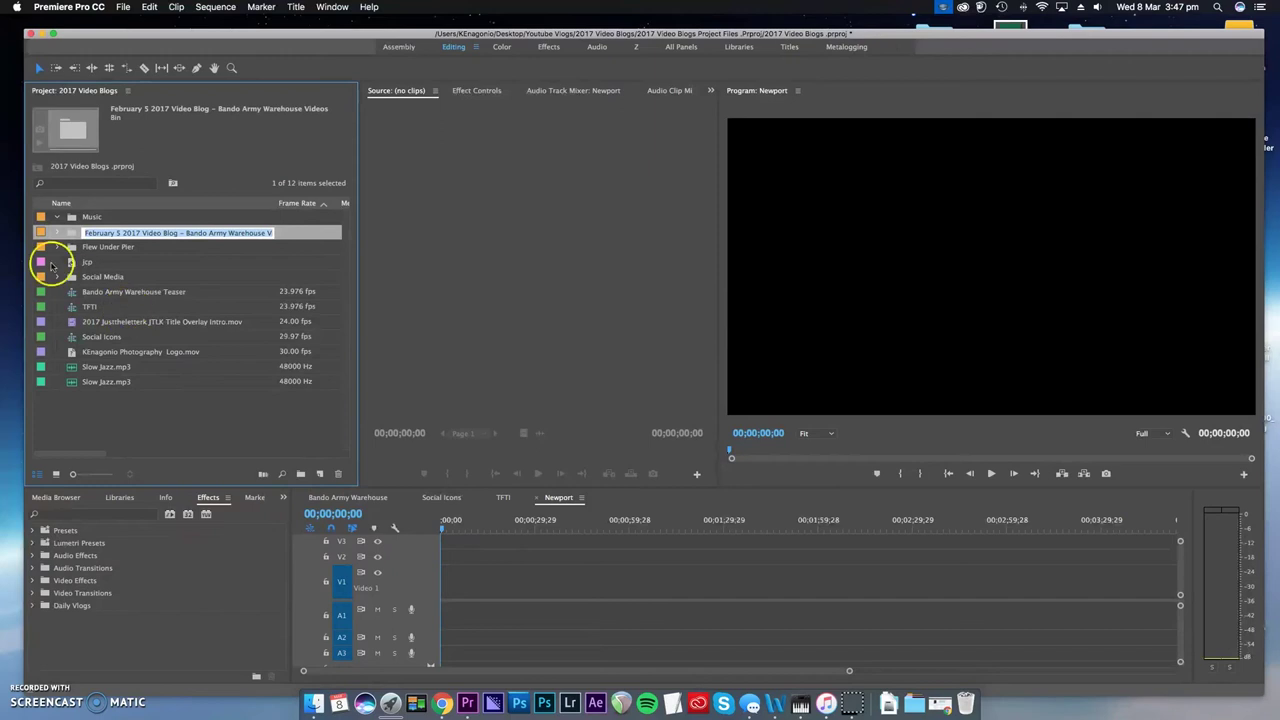
drag(115, 400, 100, 374)
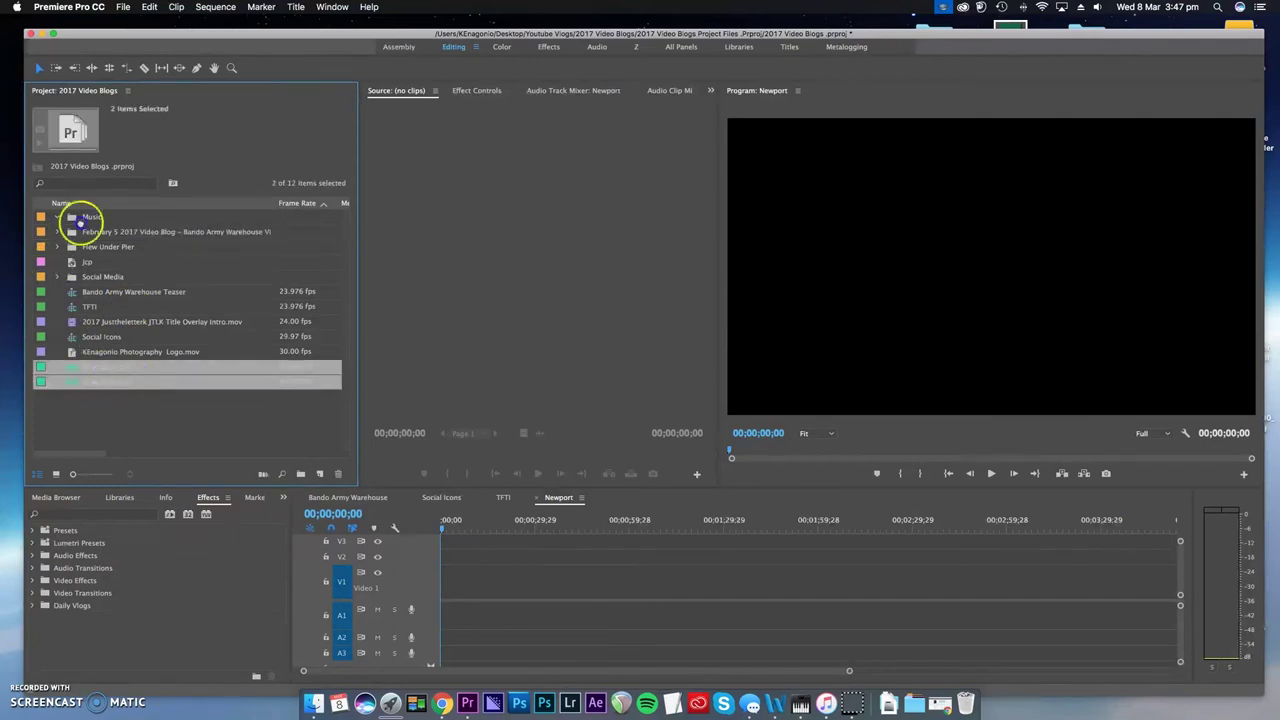
drag(86, 216, 88, 217)
- Create a Sequences bin for the Bando Army Warehouse Teaser, TFTI and Social Icons sequences, and group the two logo clips in a Logos bin
click(299, 474)
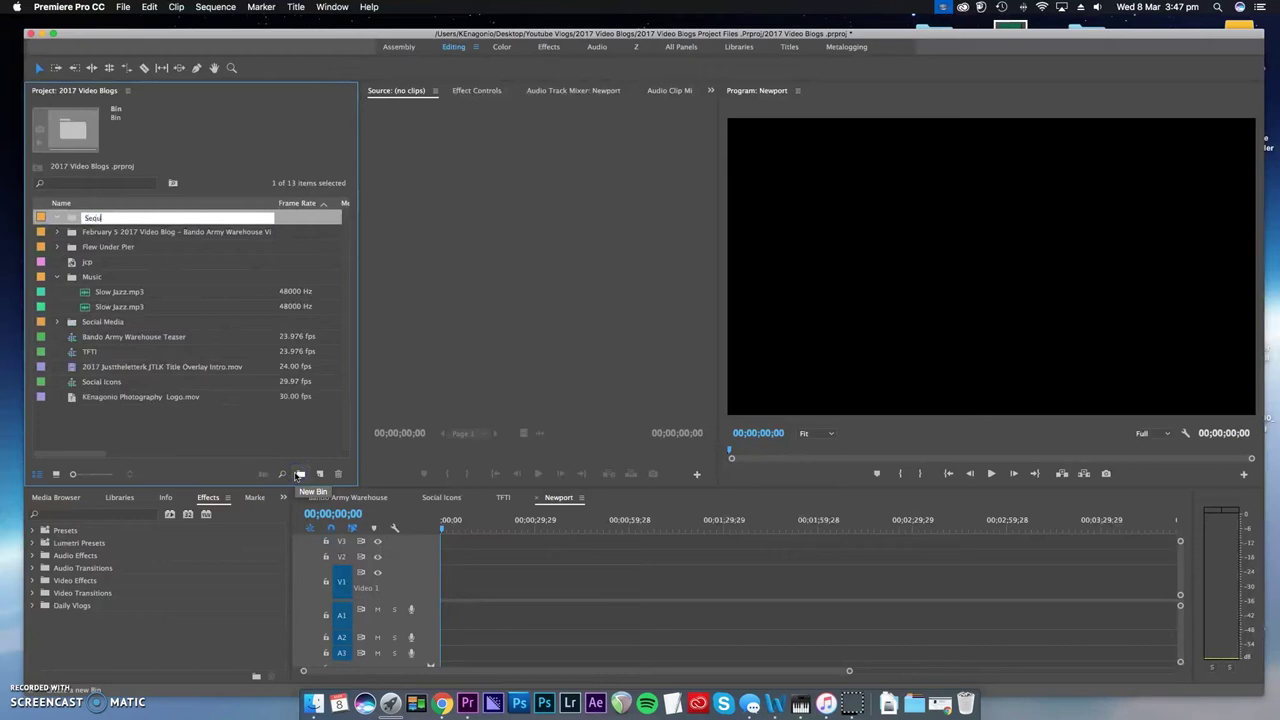
text(Sequences)
key(Tab)
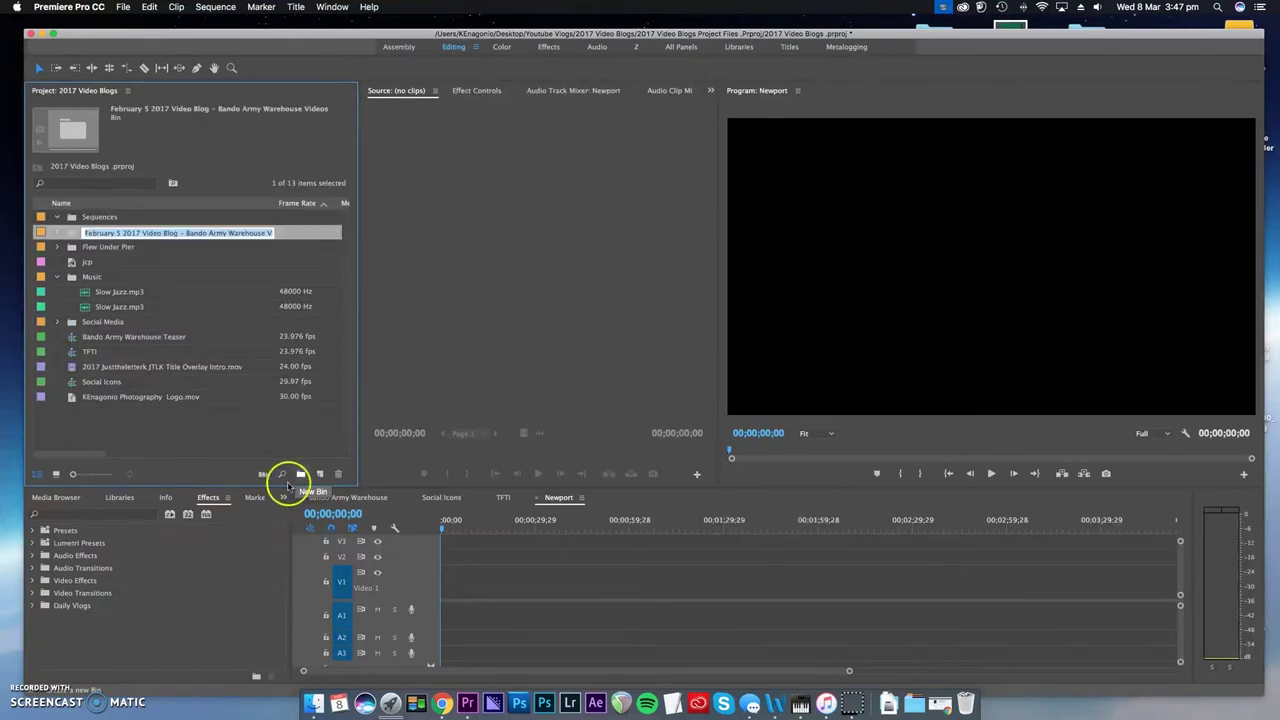
click(140, 357)
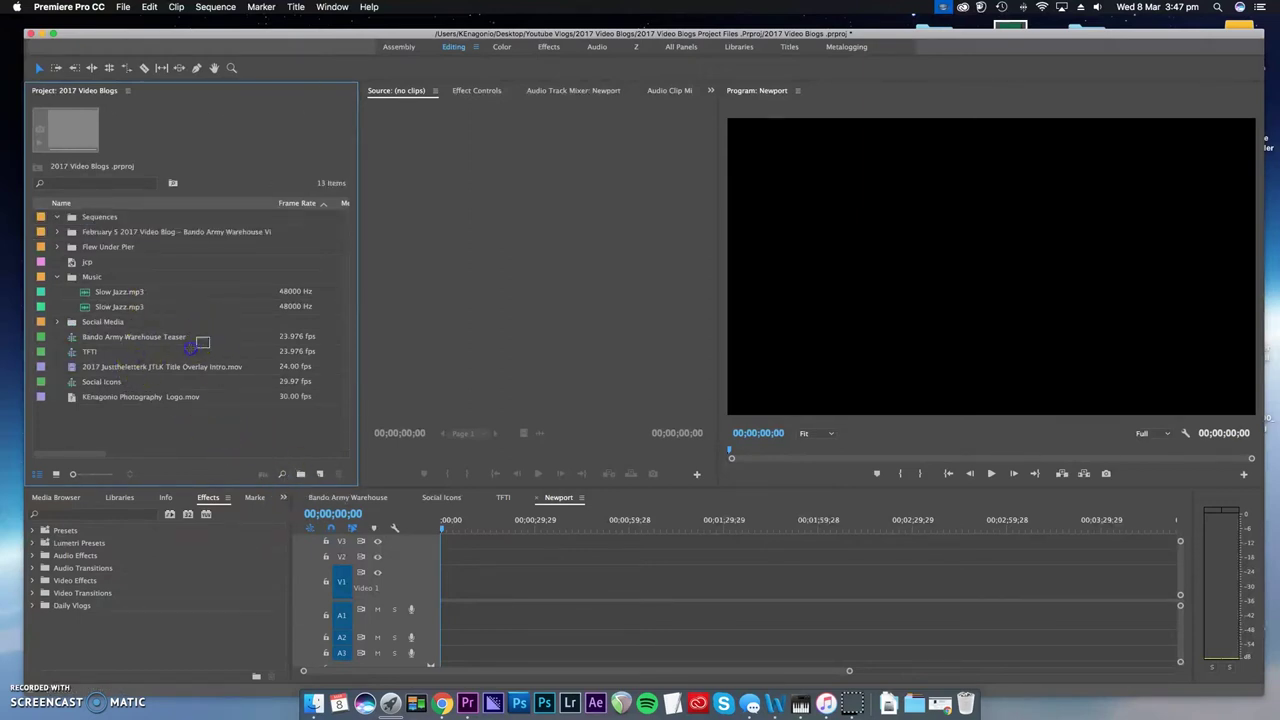
drag(190, 348, 87, 354)
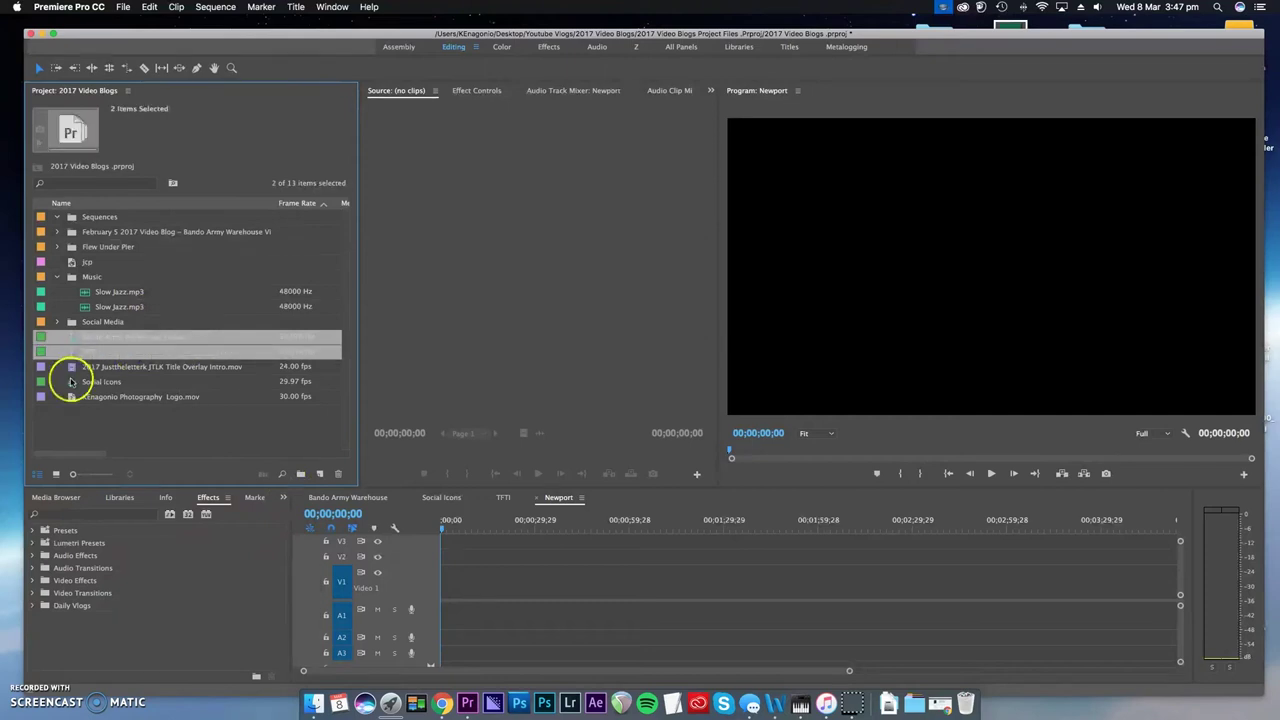
super+click(70, 382)
drag(101, 398, 93, 217)
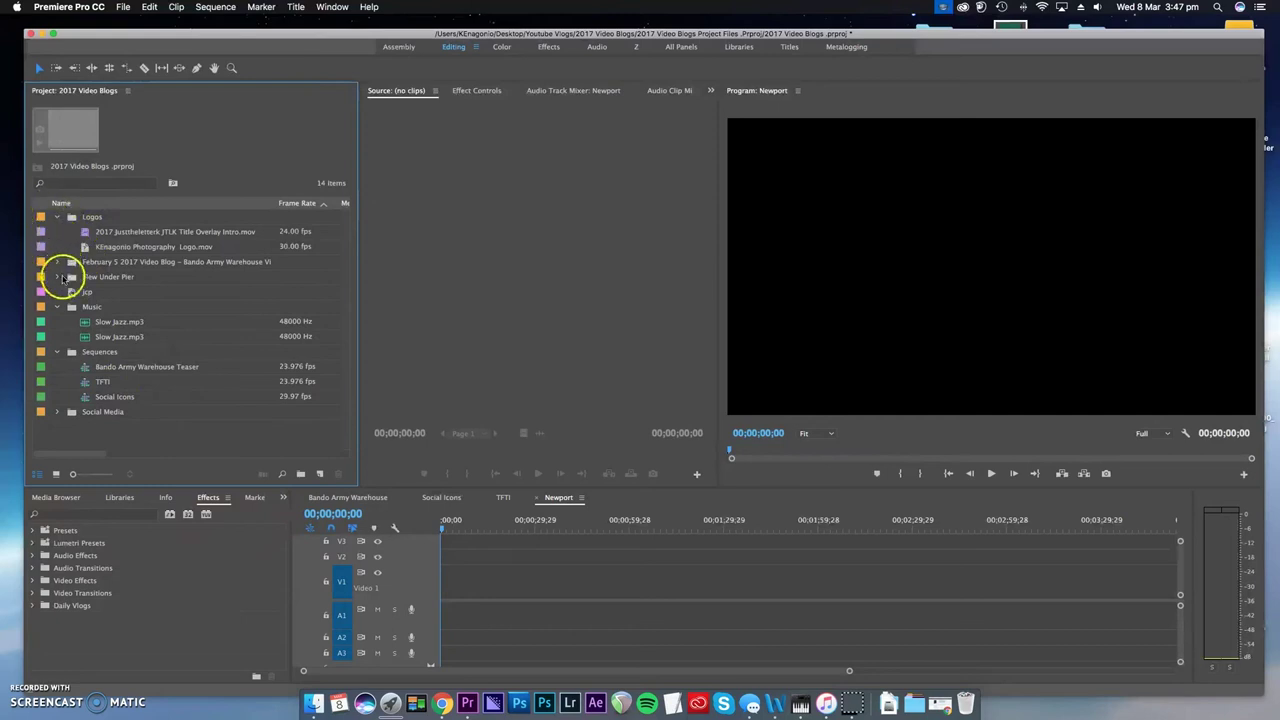
- Expand the Flew Under Pier bin in the project, leaving its name as it is
click(80, 277)
click(91, 278)
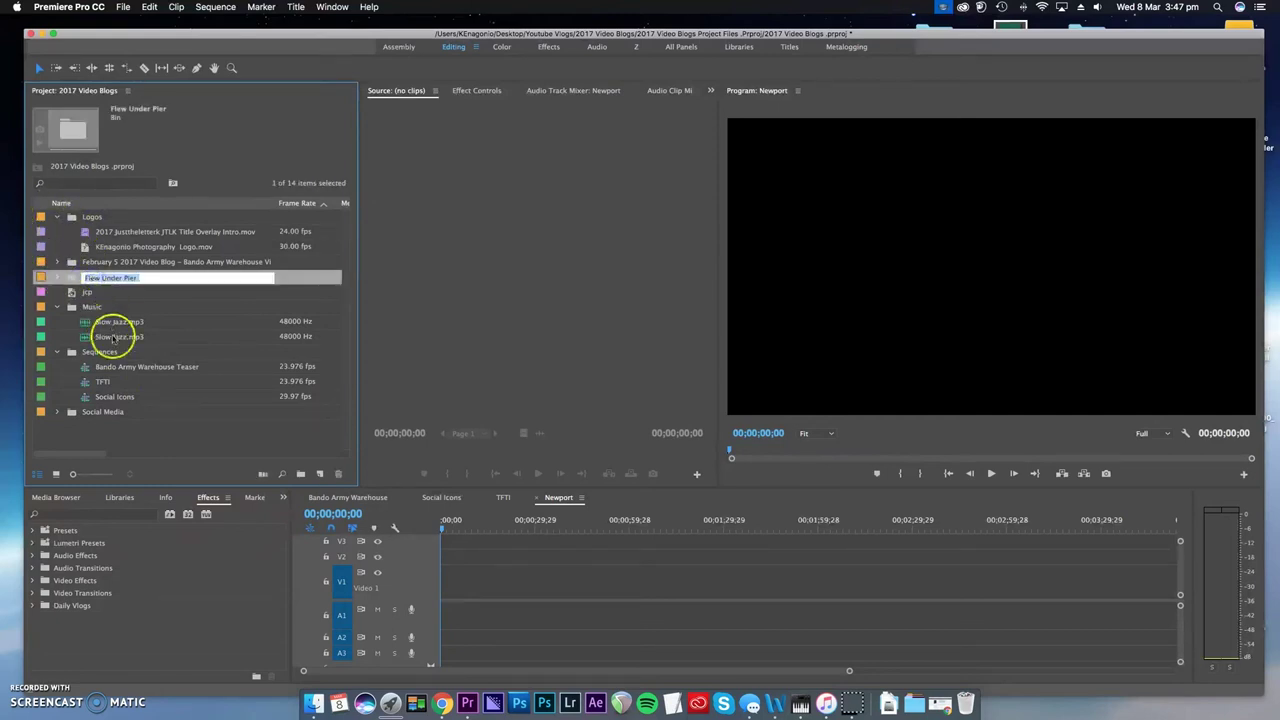
click(156, 434)
click(57, 277)
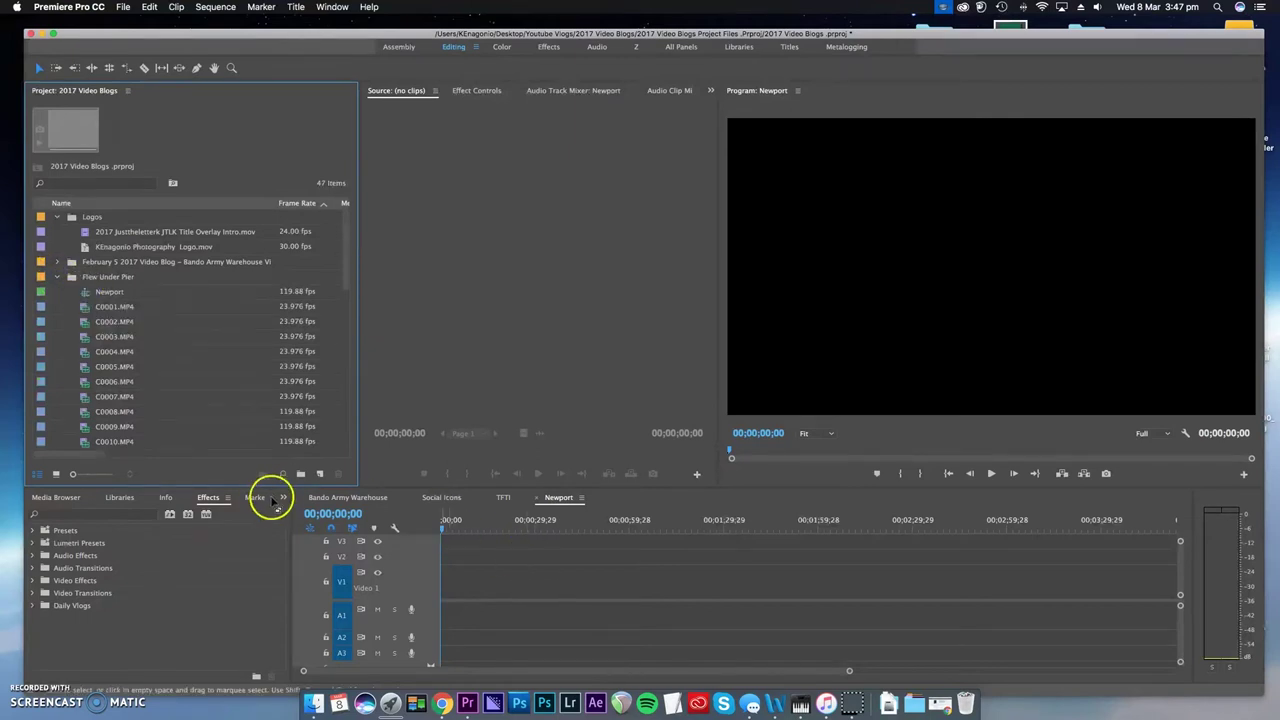
- Look up the New Sequence From Clip option for C0001.MP4, then dismiss it without creating a sequence
click(215, 7)
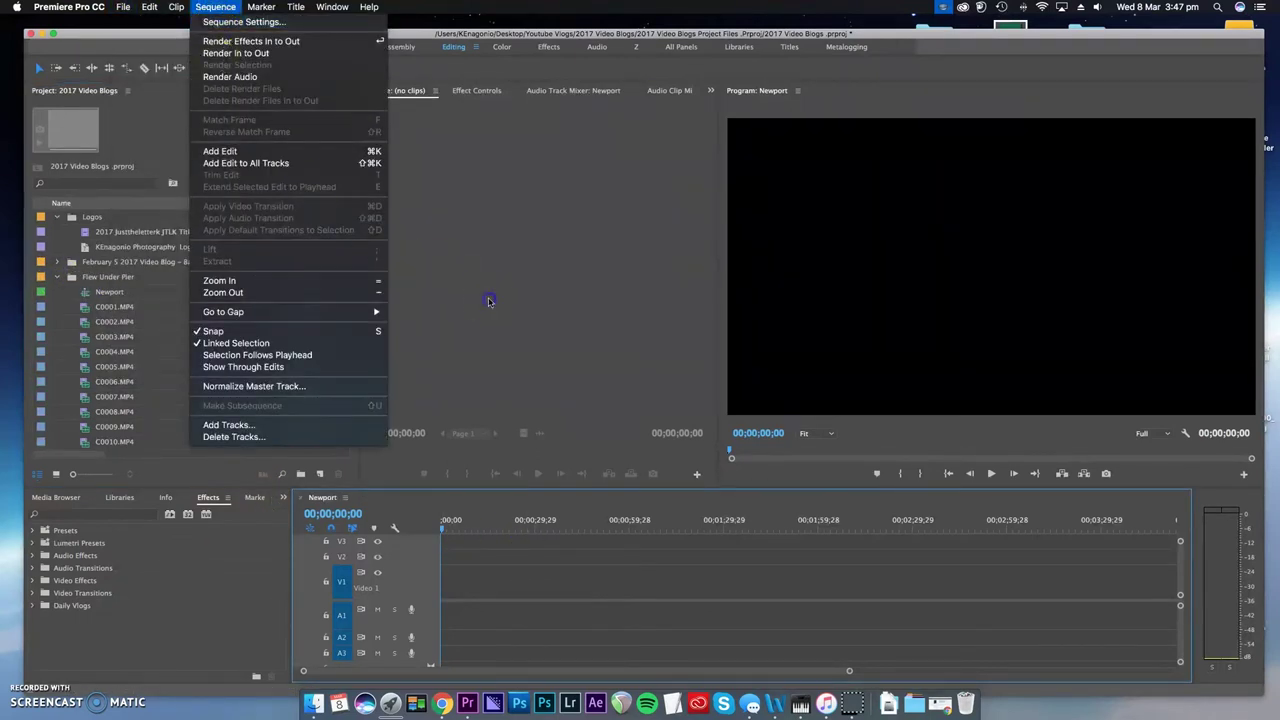
click(97, 319)
click(86, 307)
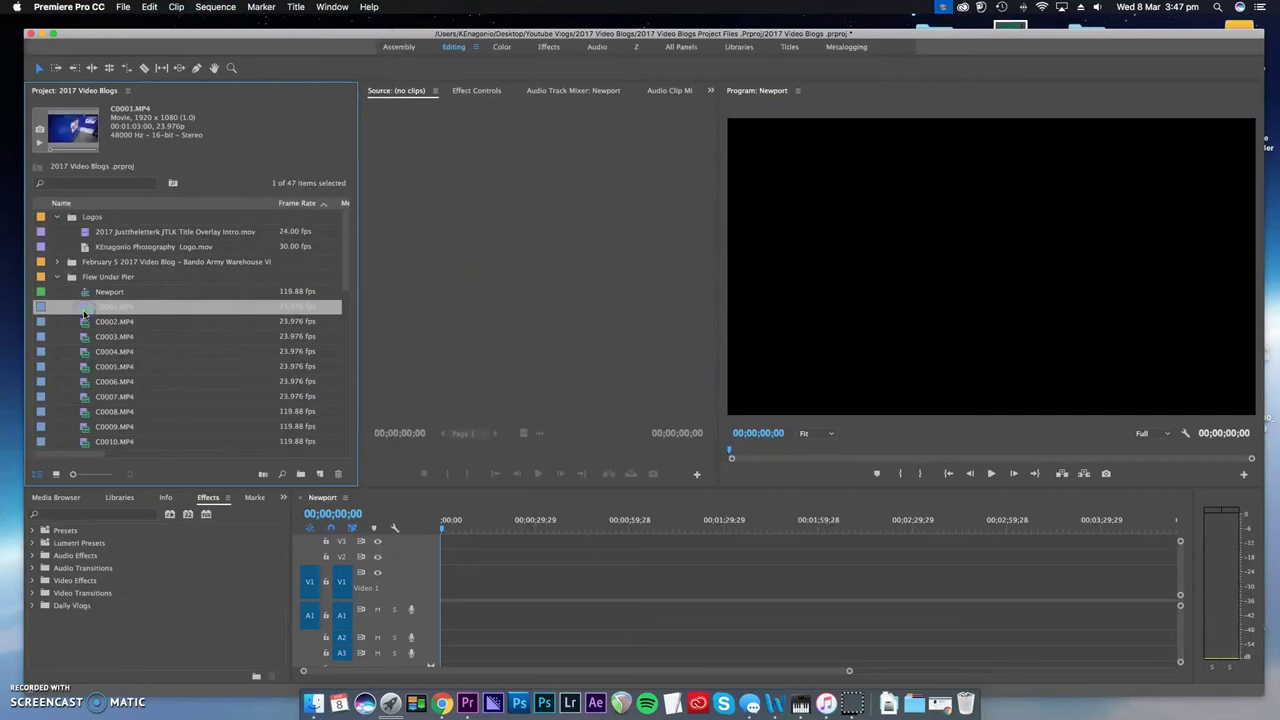
right_click(86, 307)
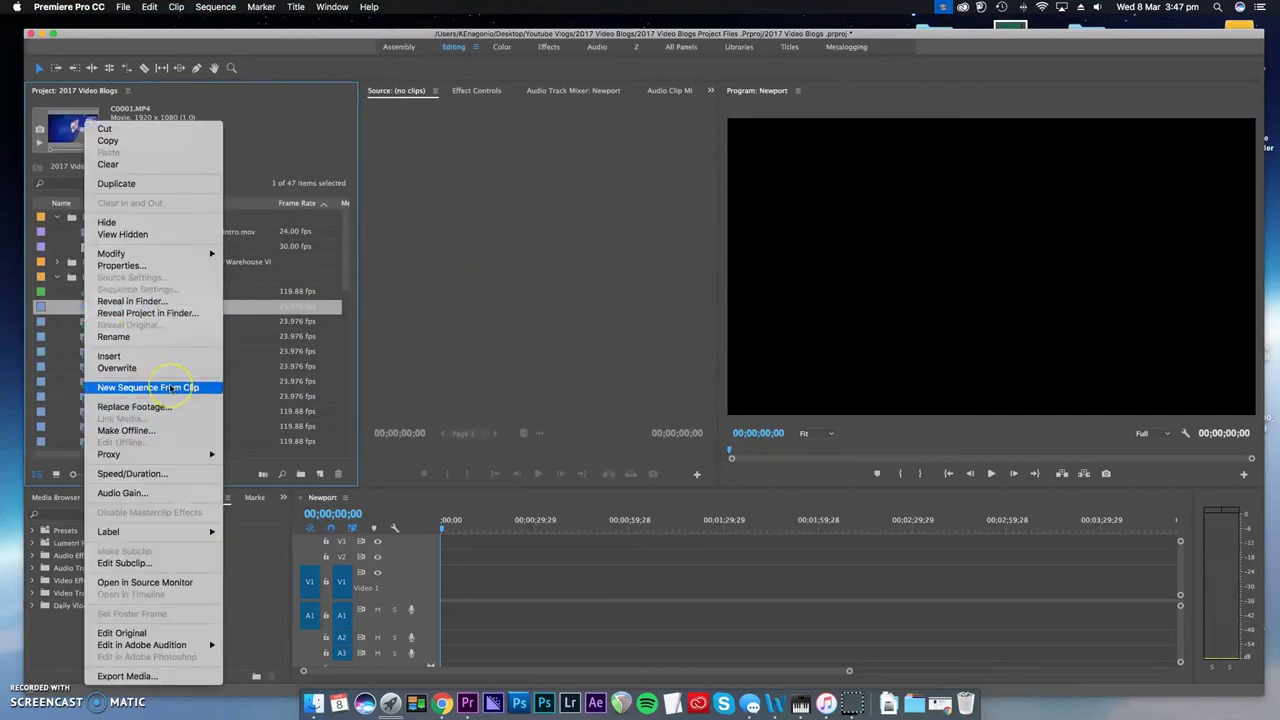
click(226, 386)
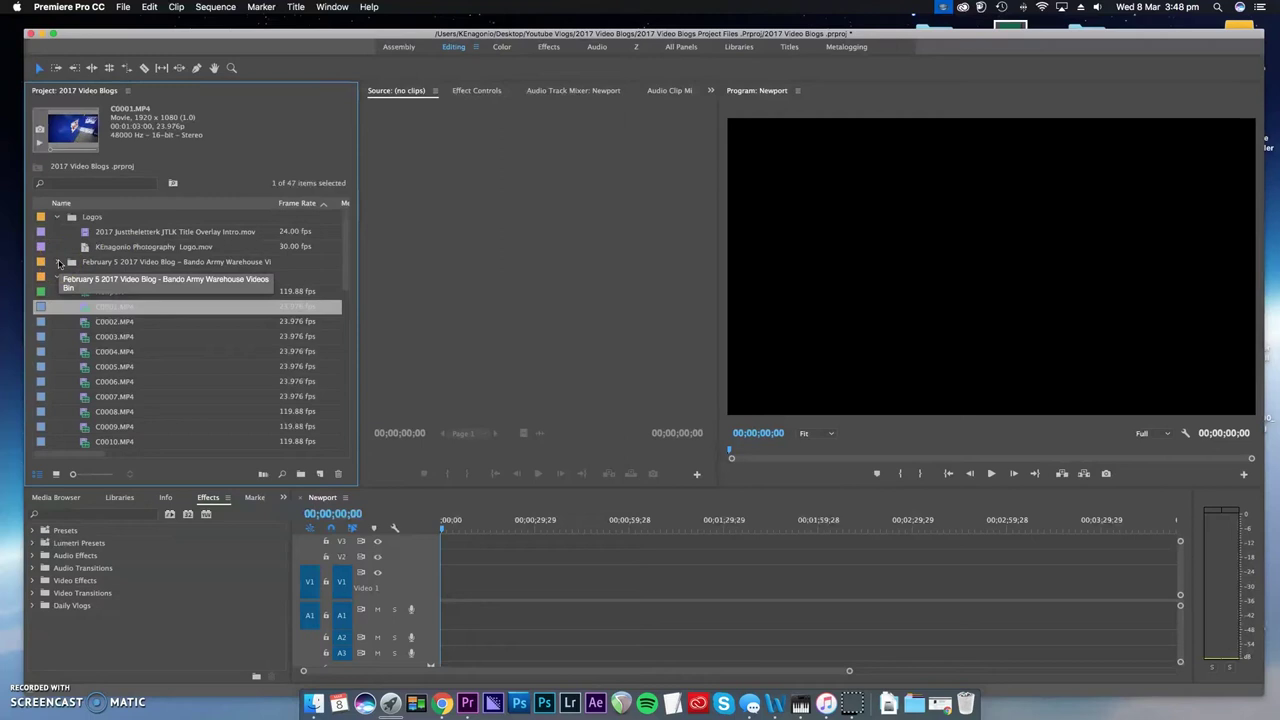
- Open C0001.MP4 in the Source Monitor and browse the other clips in the Flew Under Pier bin
click(88, 307)
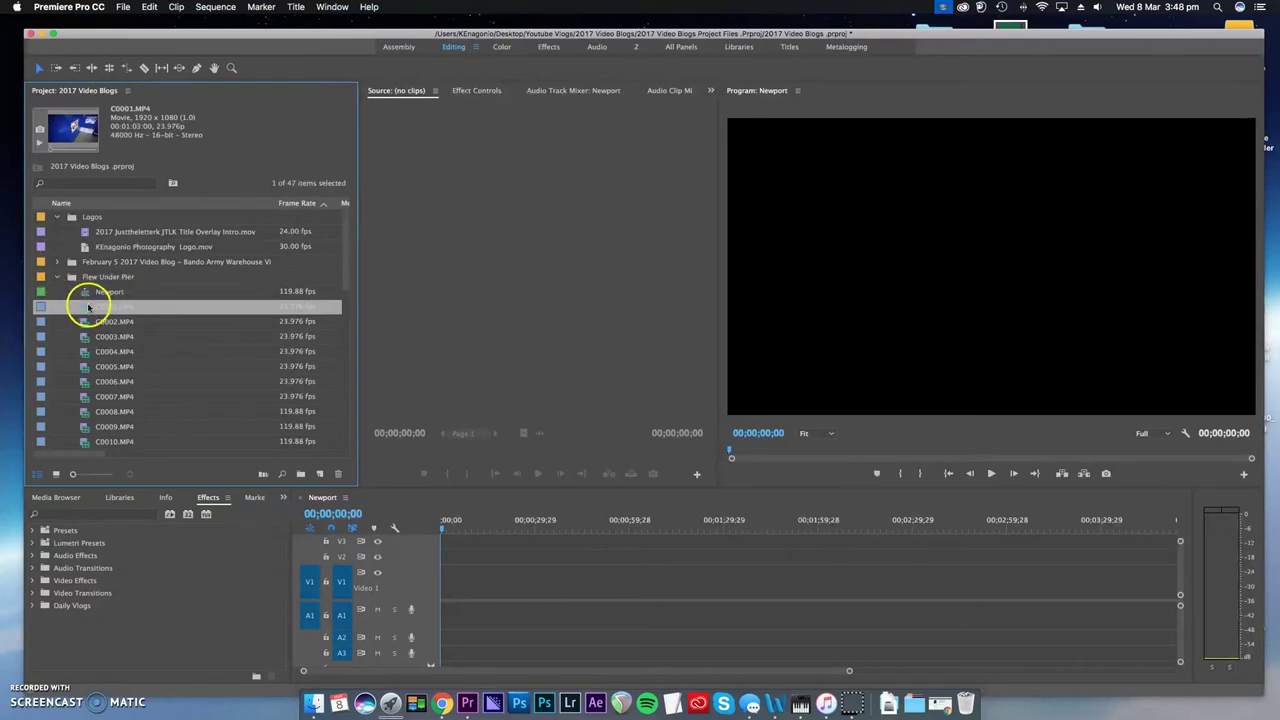
double_click(86, 307)
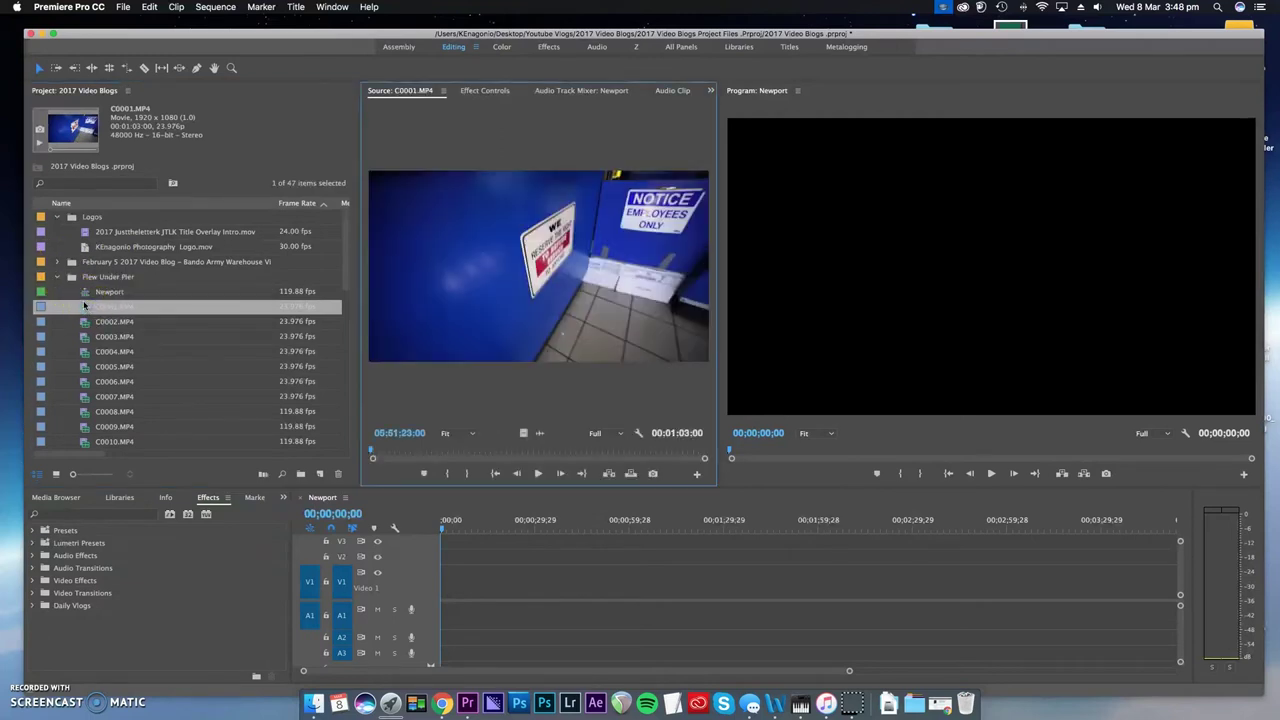
scroll(86, 323, down, 6)
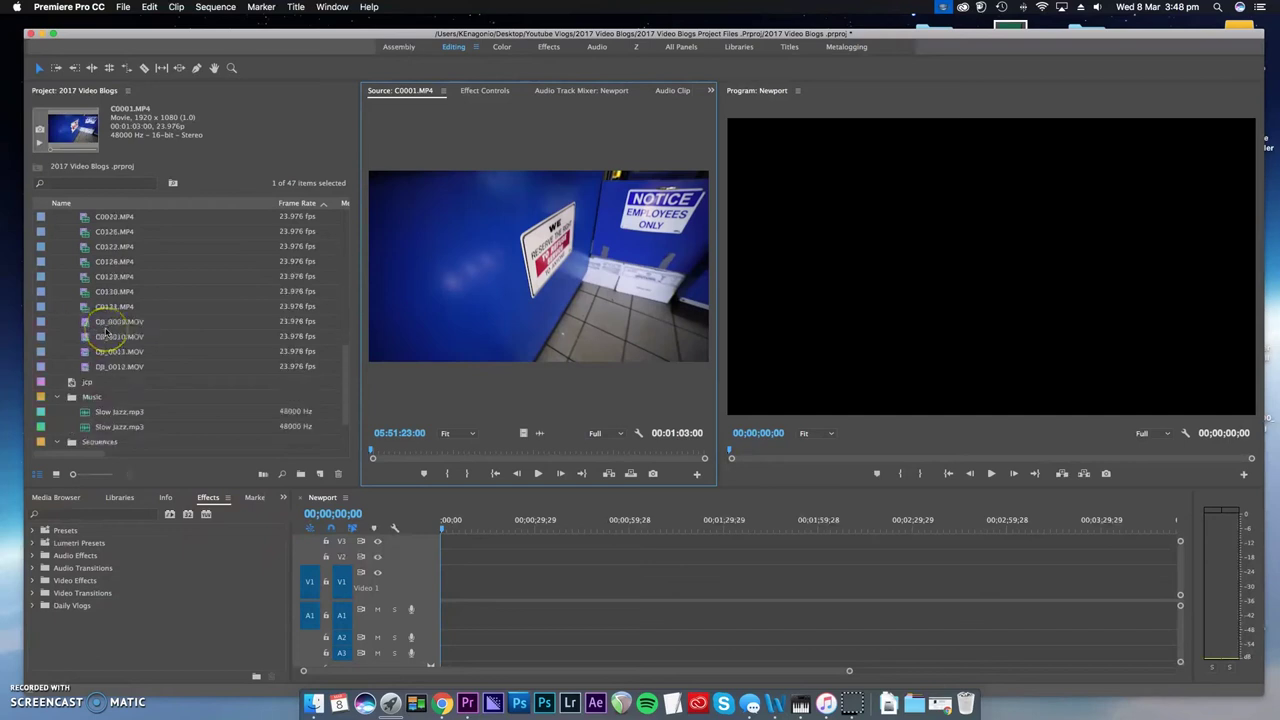
scroll(106, 330, up, 6)
click(112, 322)
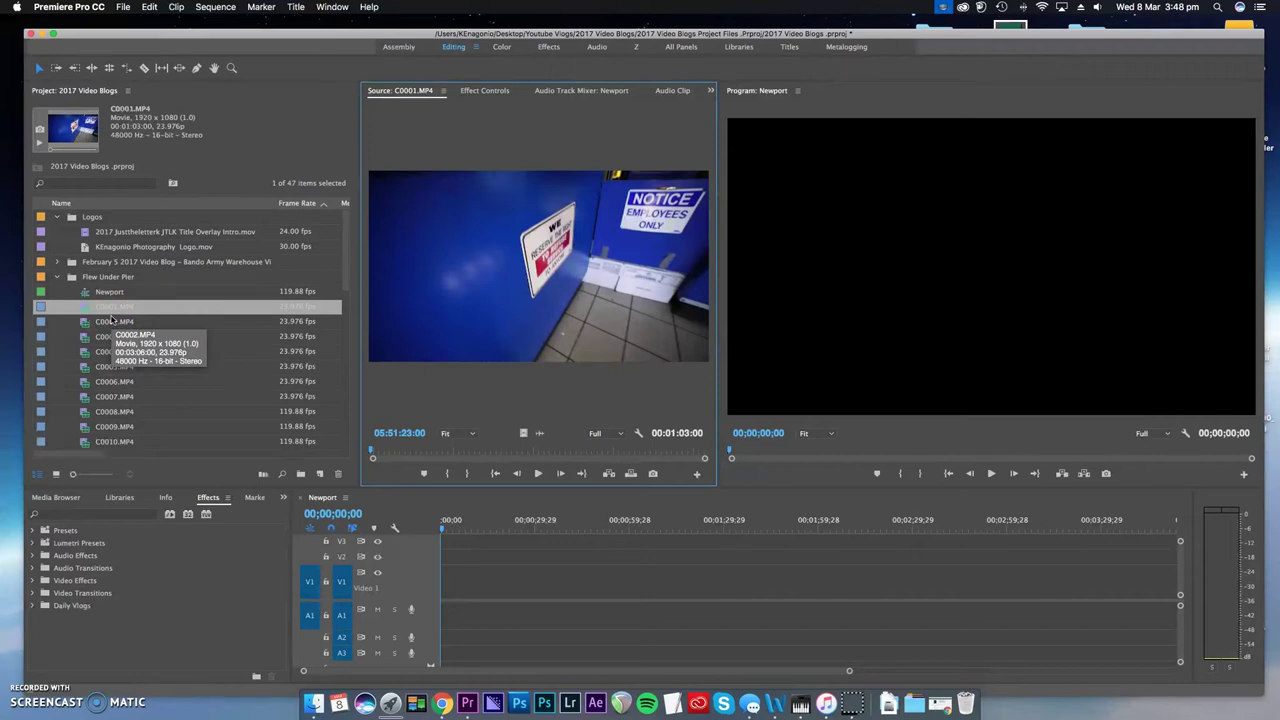
click(117, 514)
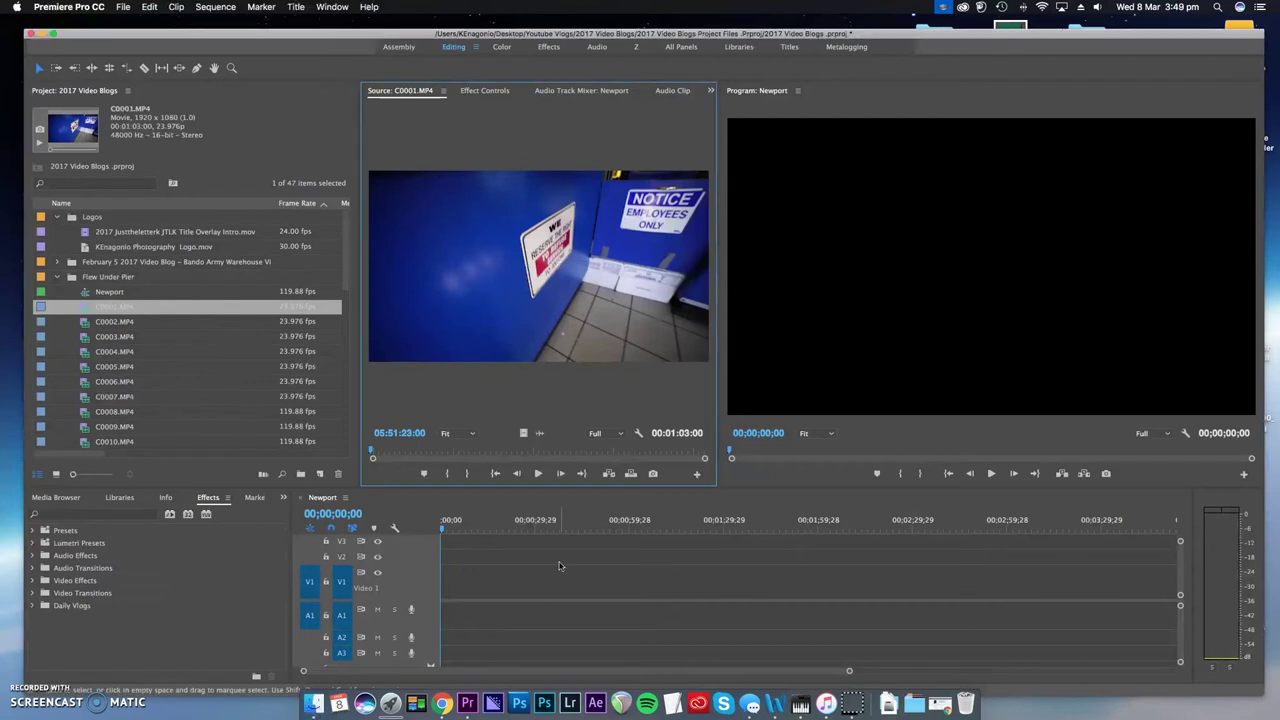
drag(68, 279, 86, 298)
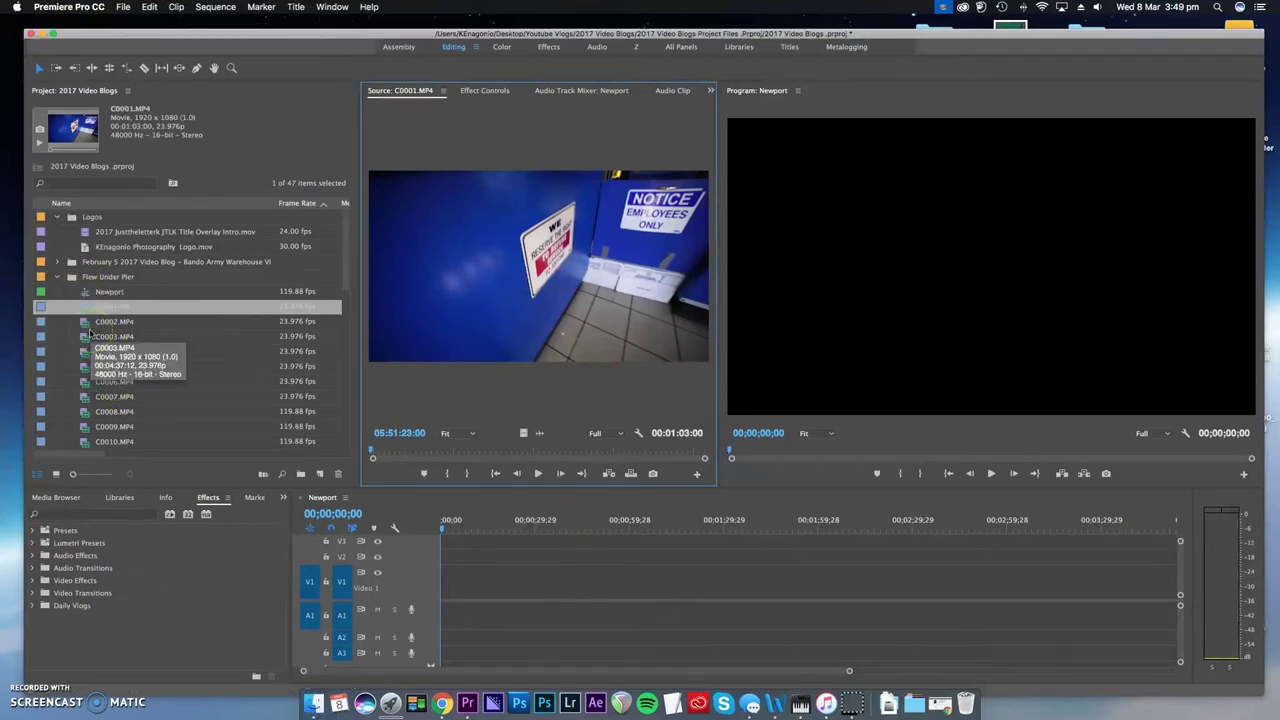
click(103, 282)
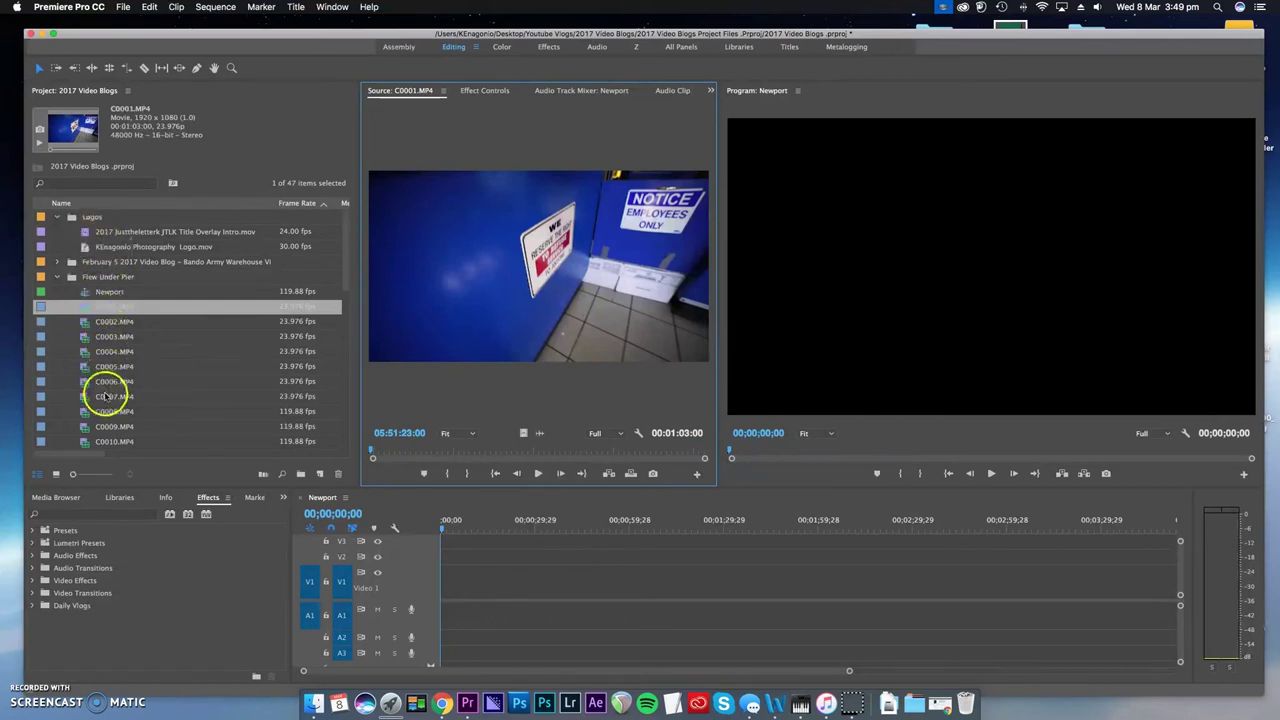
click(56, 277)
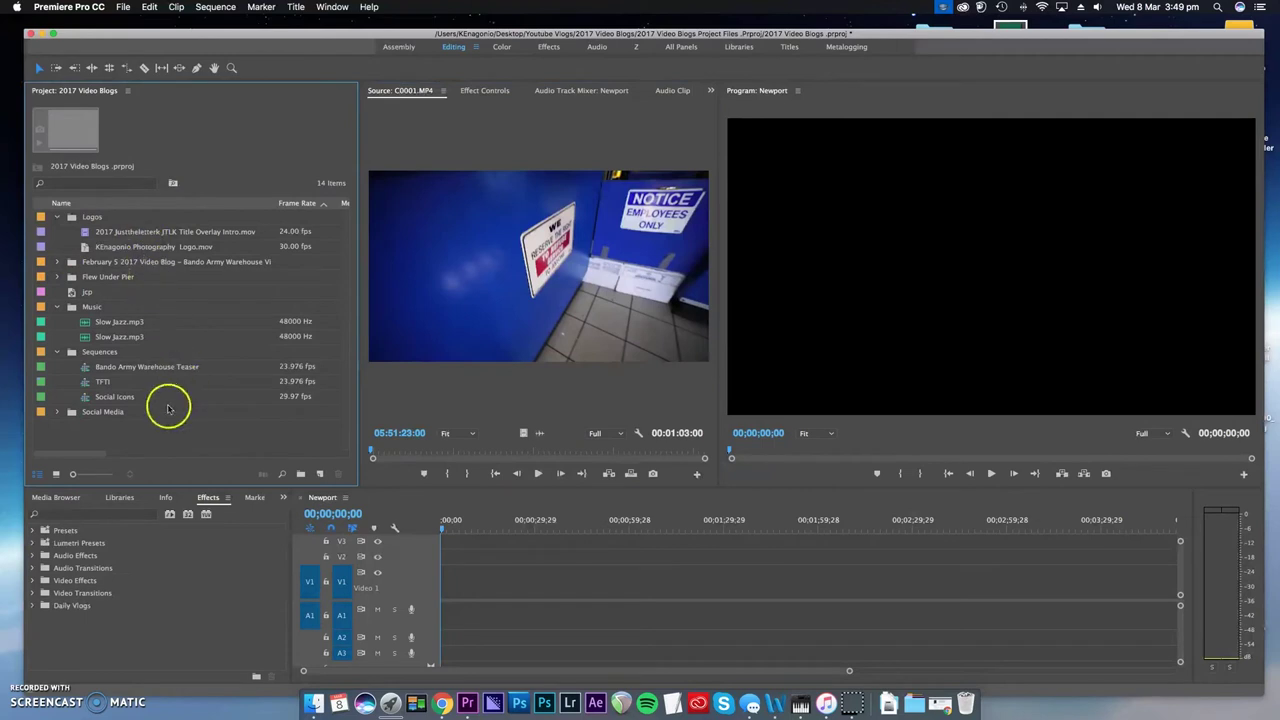
click(57, 277)
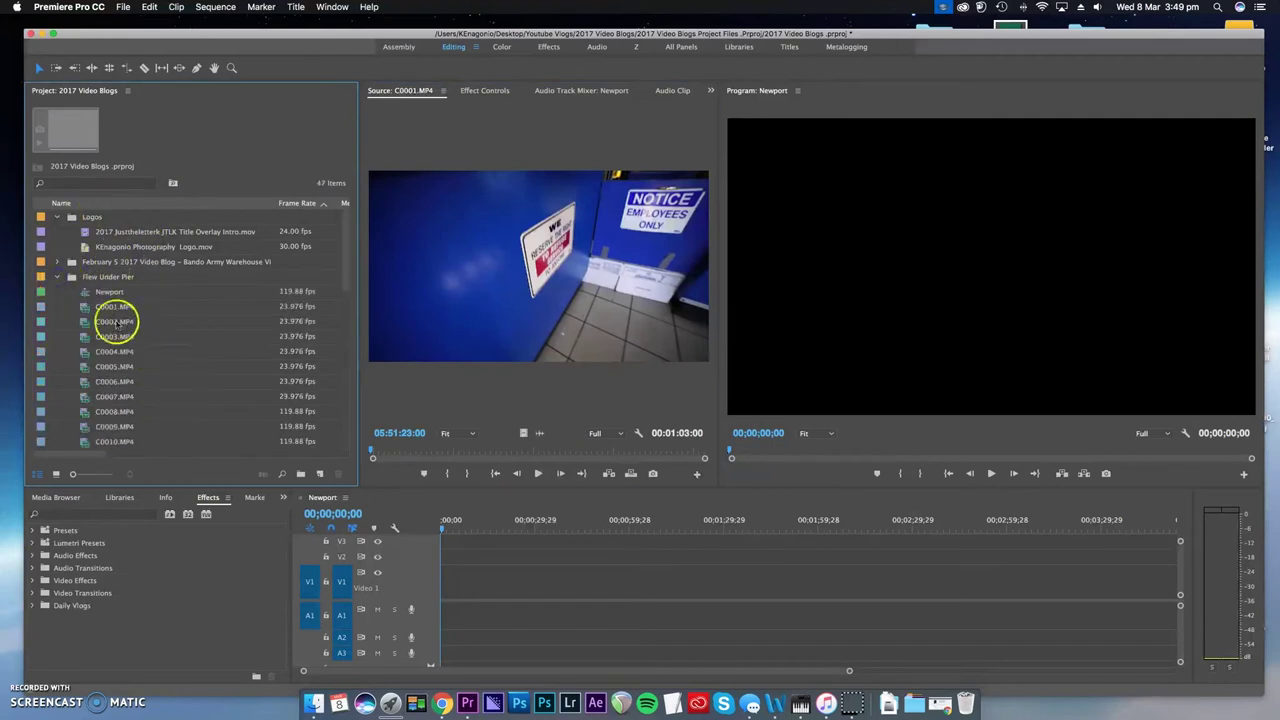
- Scrub through C0001.MP4 in the Source Monitor to review its footage
click(83, 311)
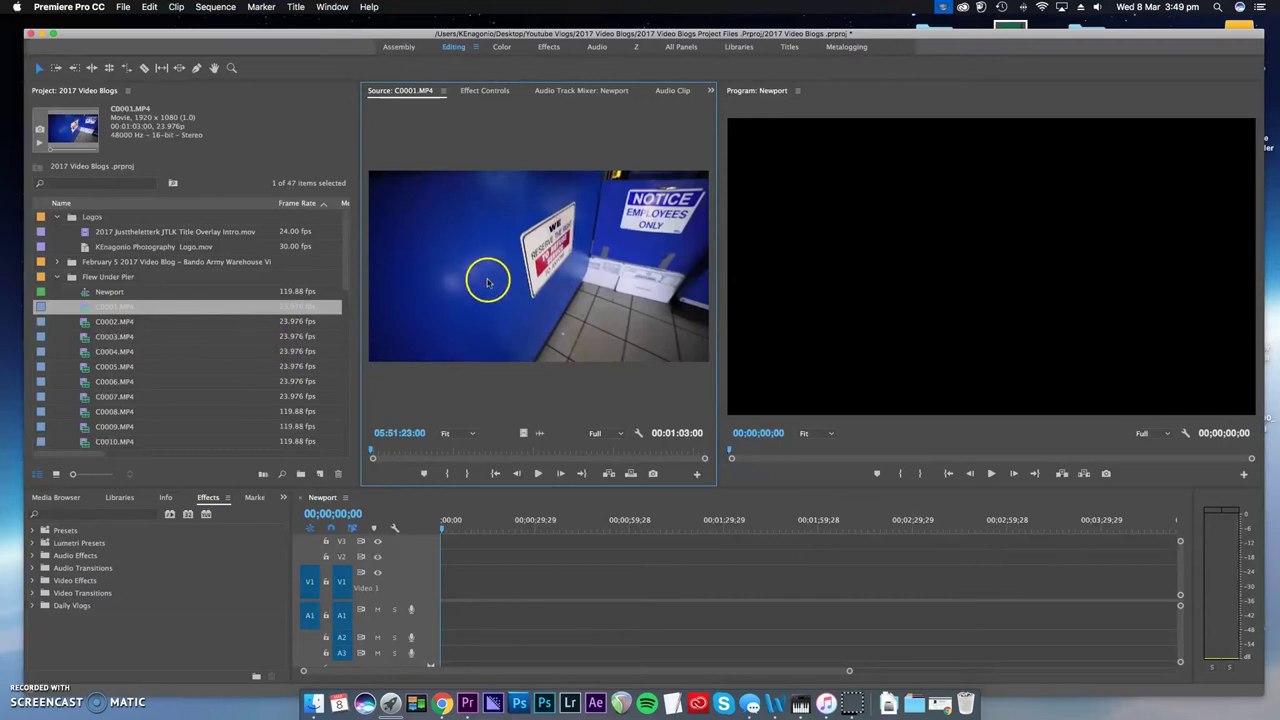
drag(388, 455, 520, 456)
drag(648, 458, 681, 456)
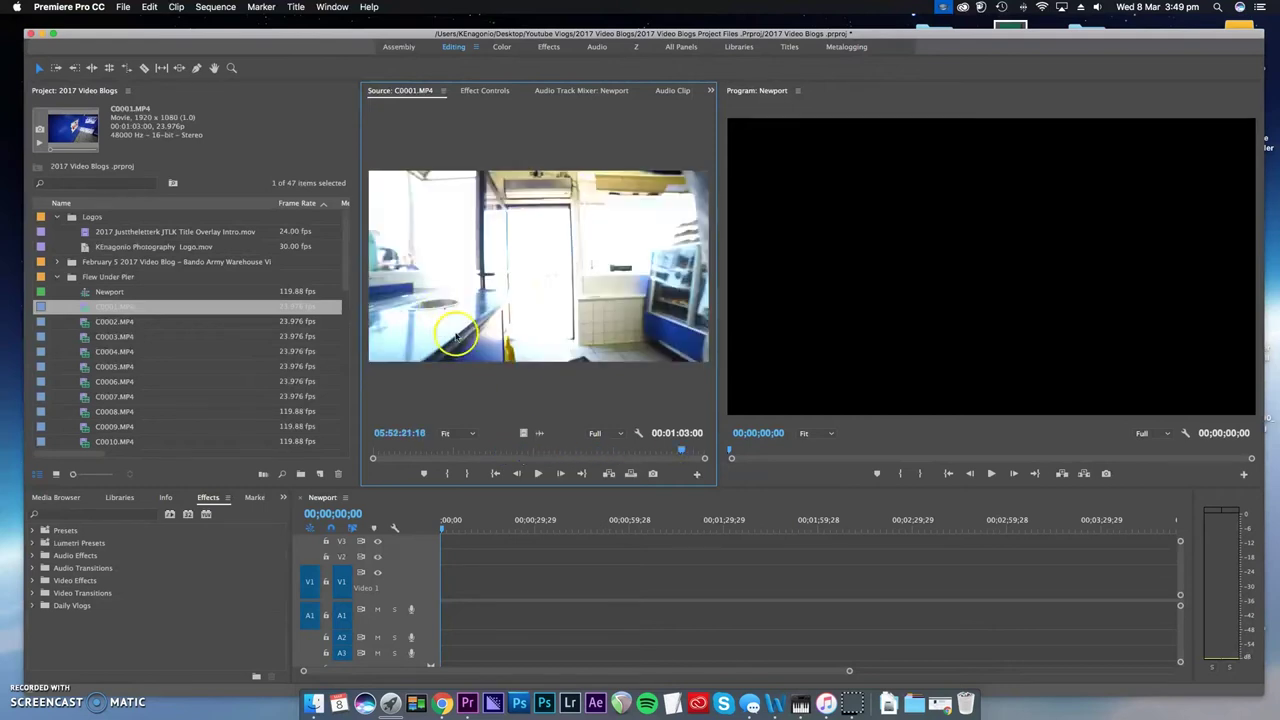
- Add C0001.MP4 to the start of the Newport sequence on V1 and A1, keeping the existing sequence settings
drag(479, 451, 448, 585)
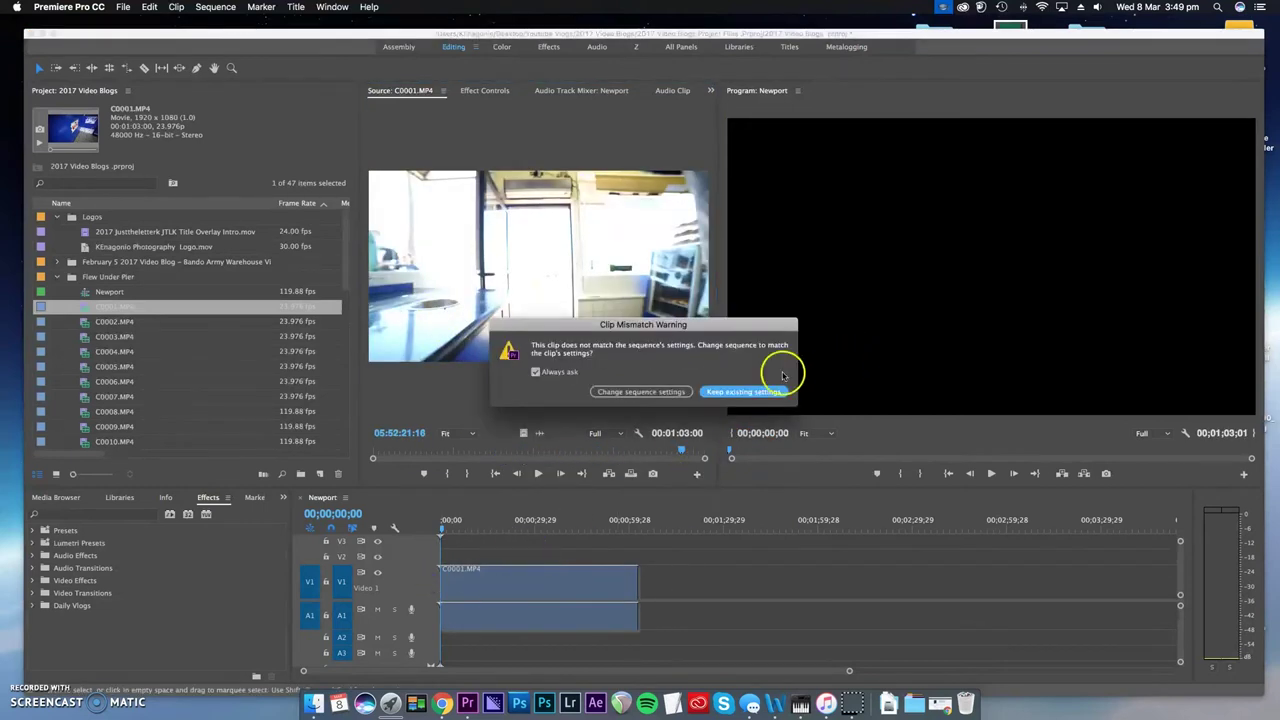
click(745, 392)
scroll(500, 560, up, 3)
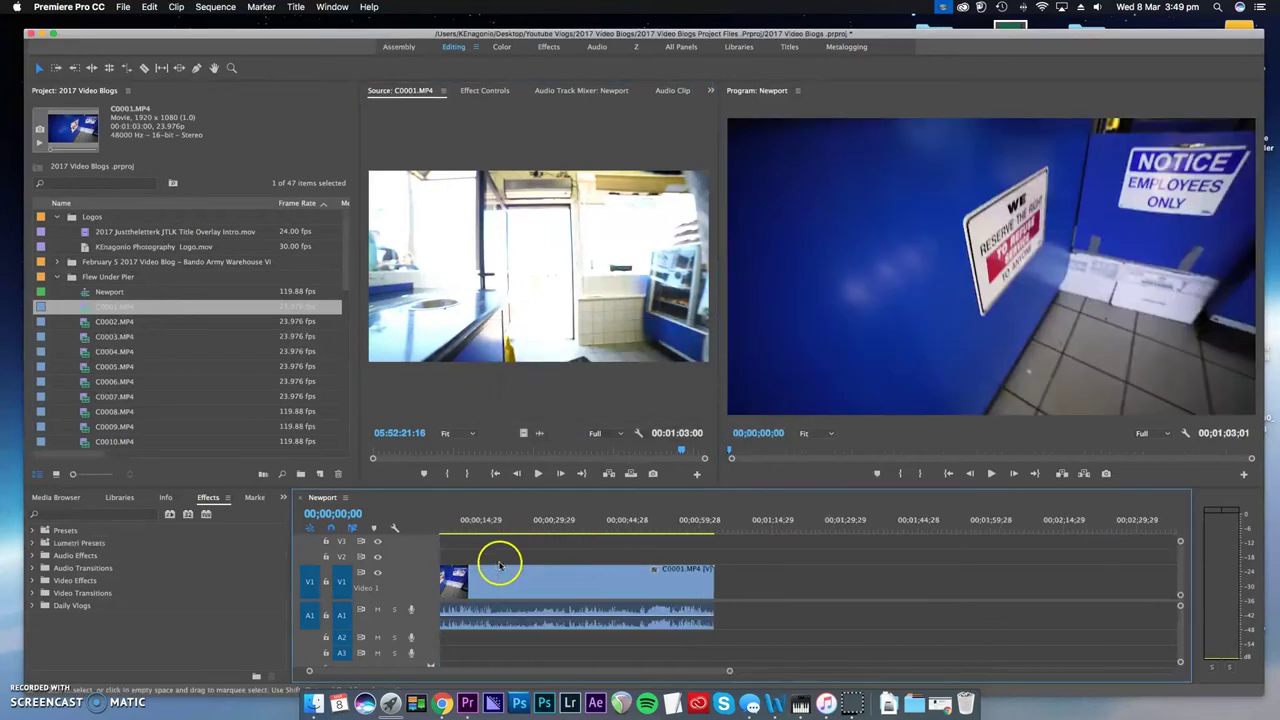
- Examine the Motion and Scale settings of C0001.MP4 in Effect Controls, then deselect the clip
click(480, 91)
drag(514, 168, 517, 171)
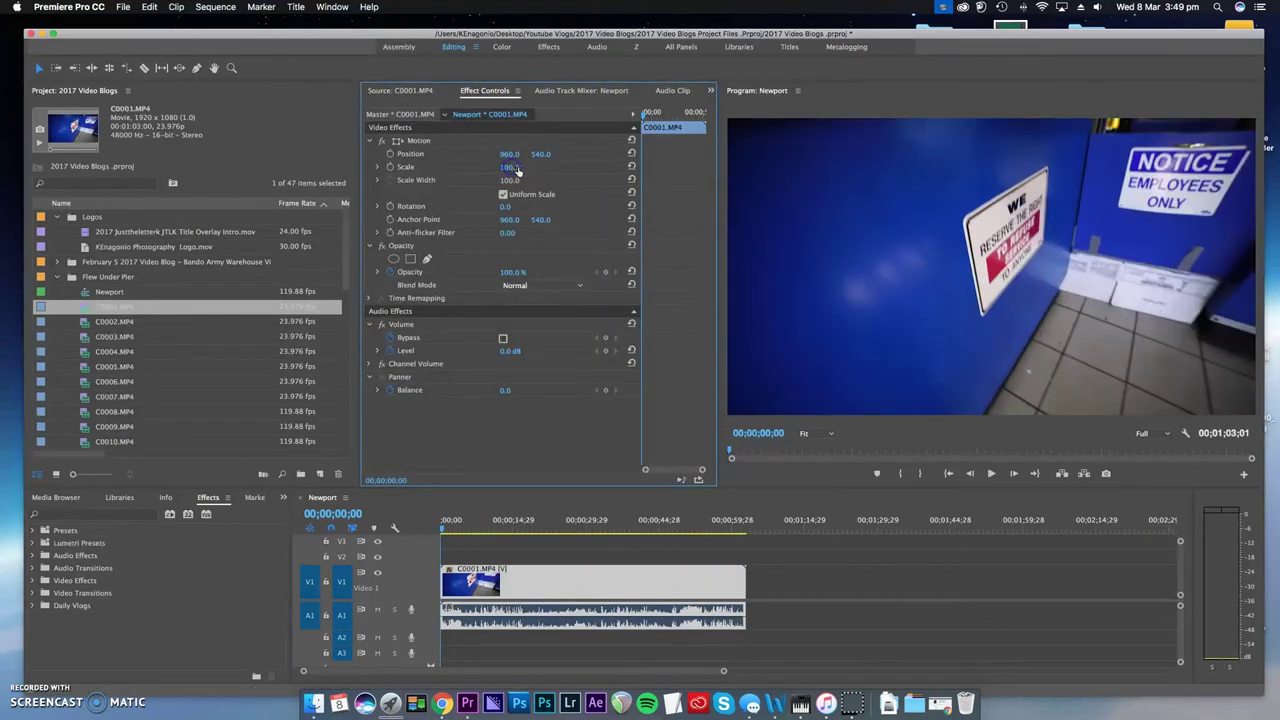
click(420, 141)
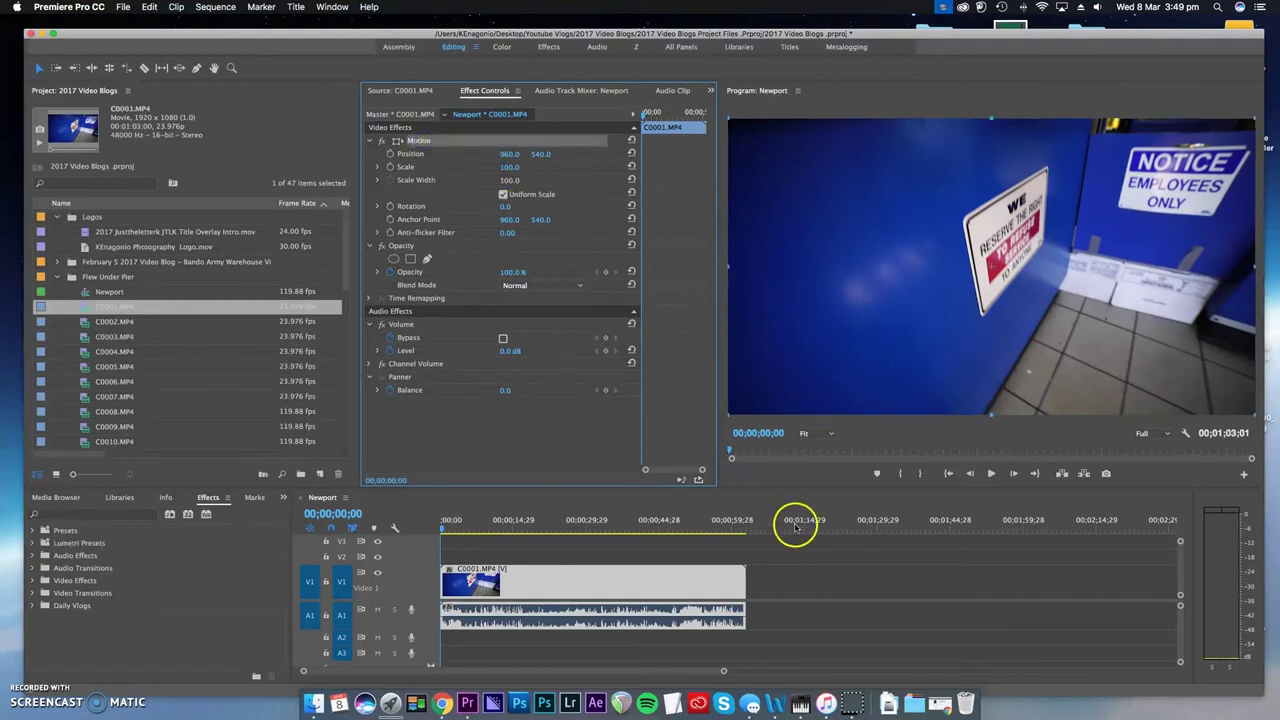
click(772, 553)
- Play the Newport sequence from its start to review the opening of C0001.MP4
key(=)
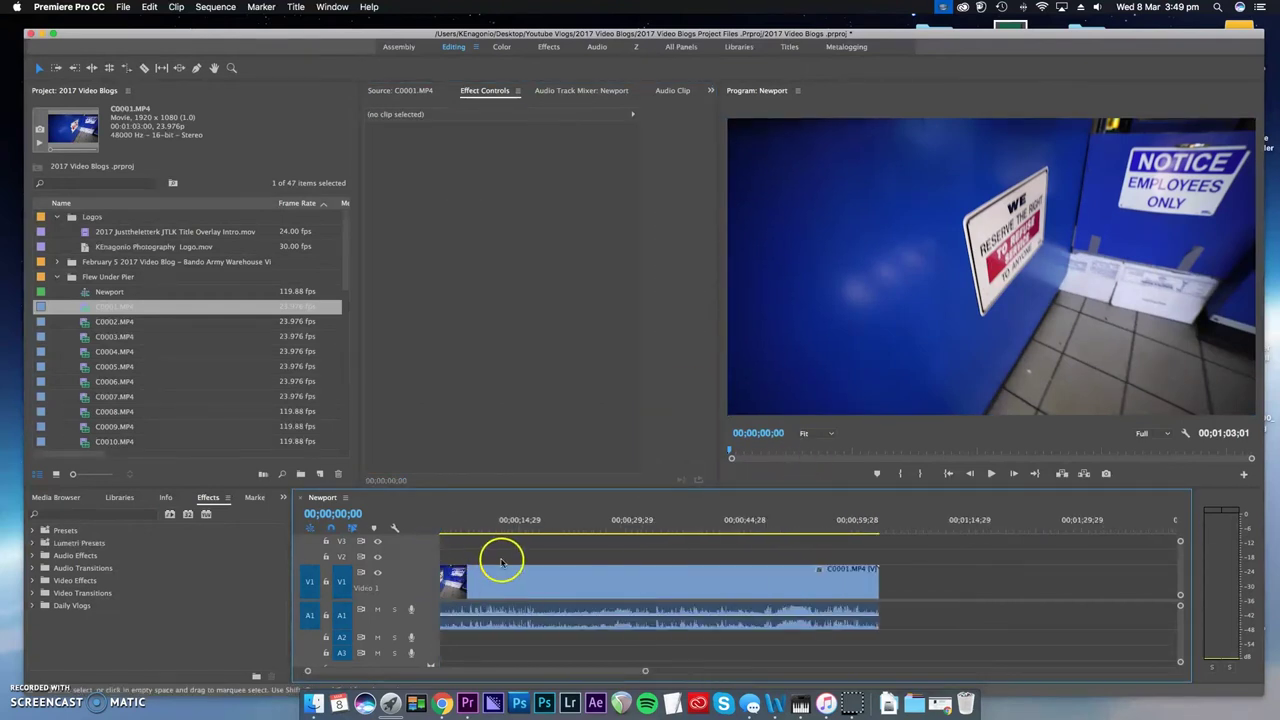
drag(445, 526, 435, 525)
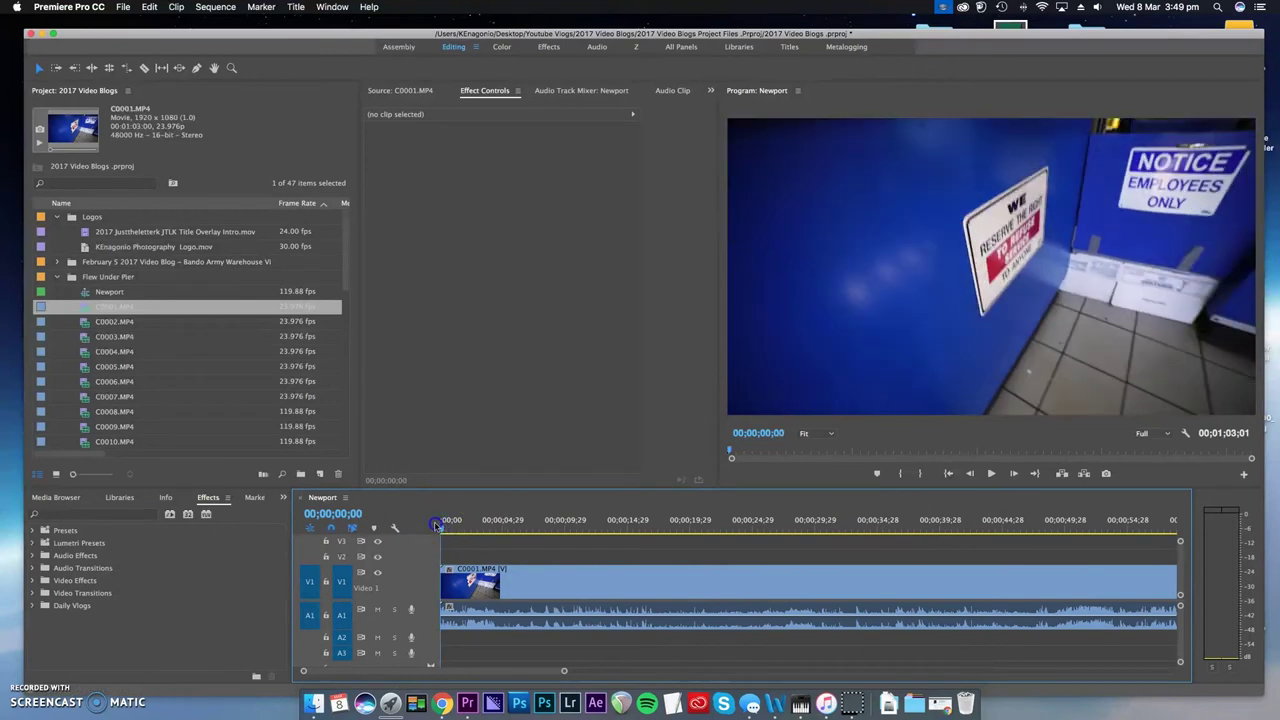
key(space)
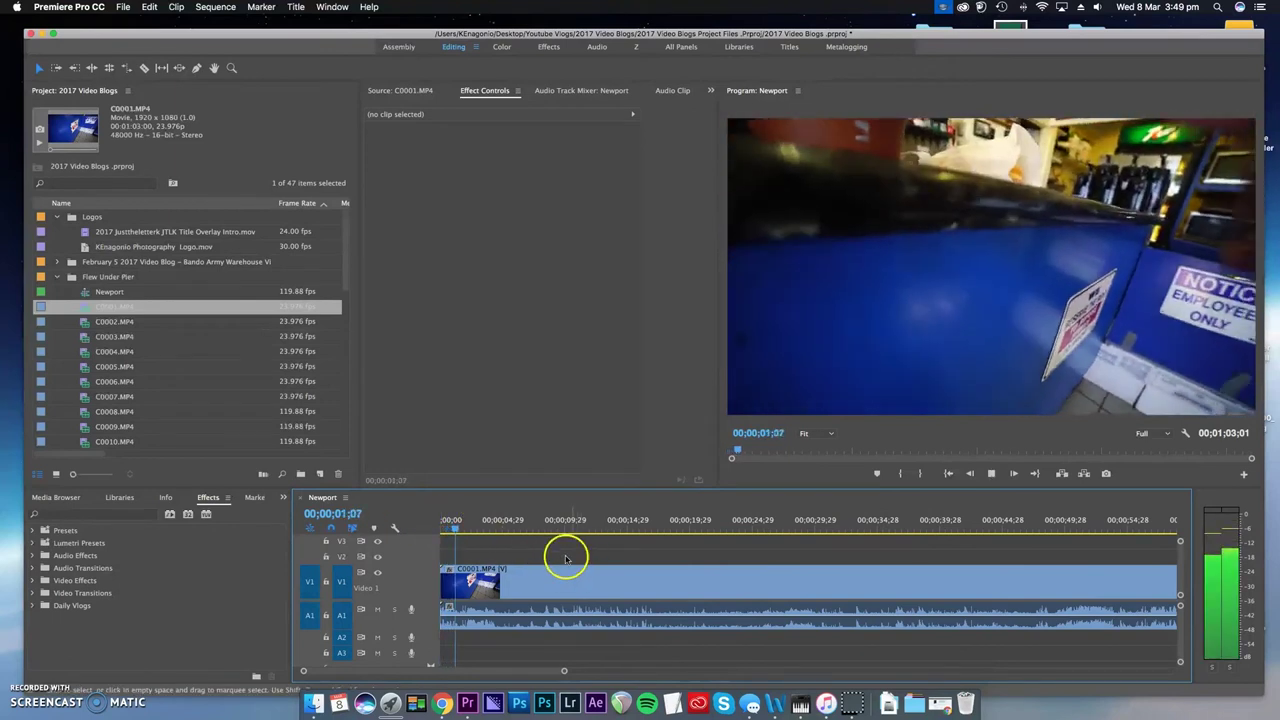
key(=)
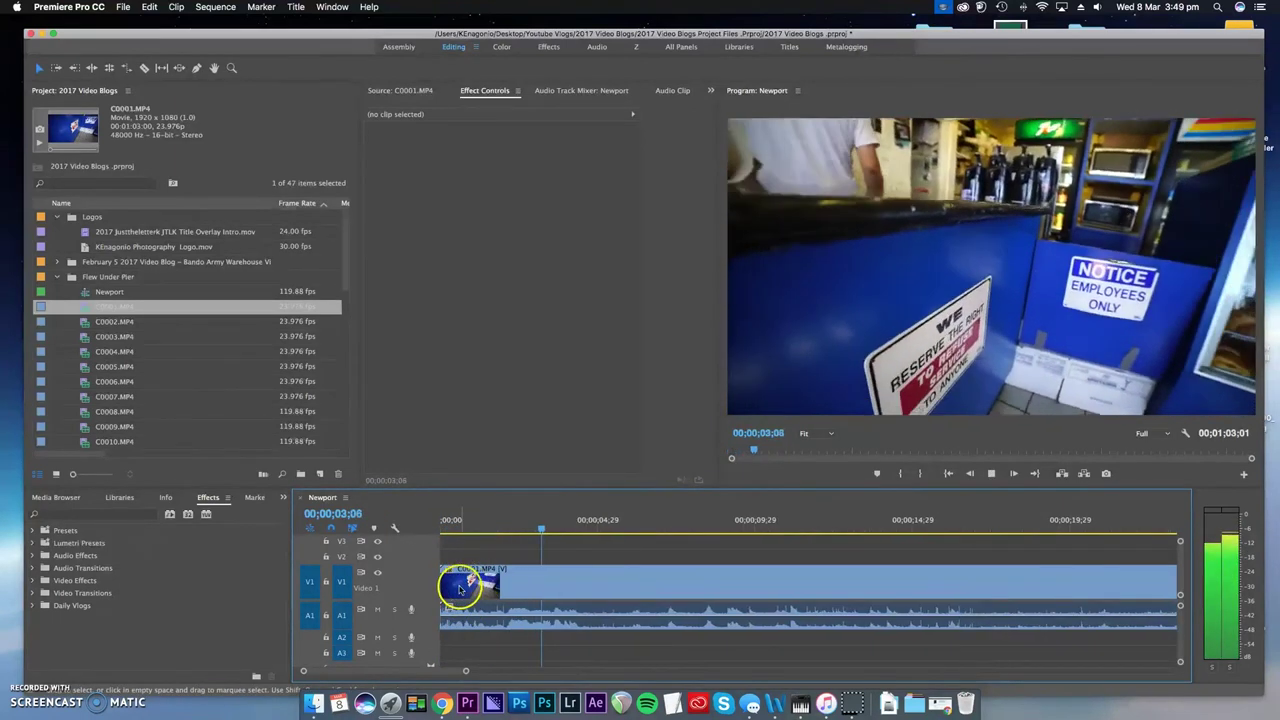
- Cut C0001.MP4 just after its start with the Razor tool and ripple-delete the short opening piece
click(446, 525)
key(space)
key(=)
key(c)
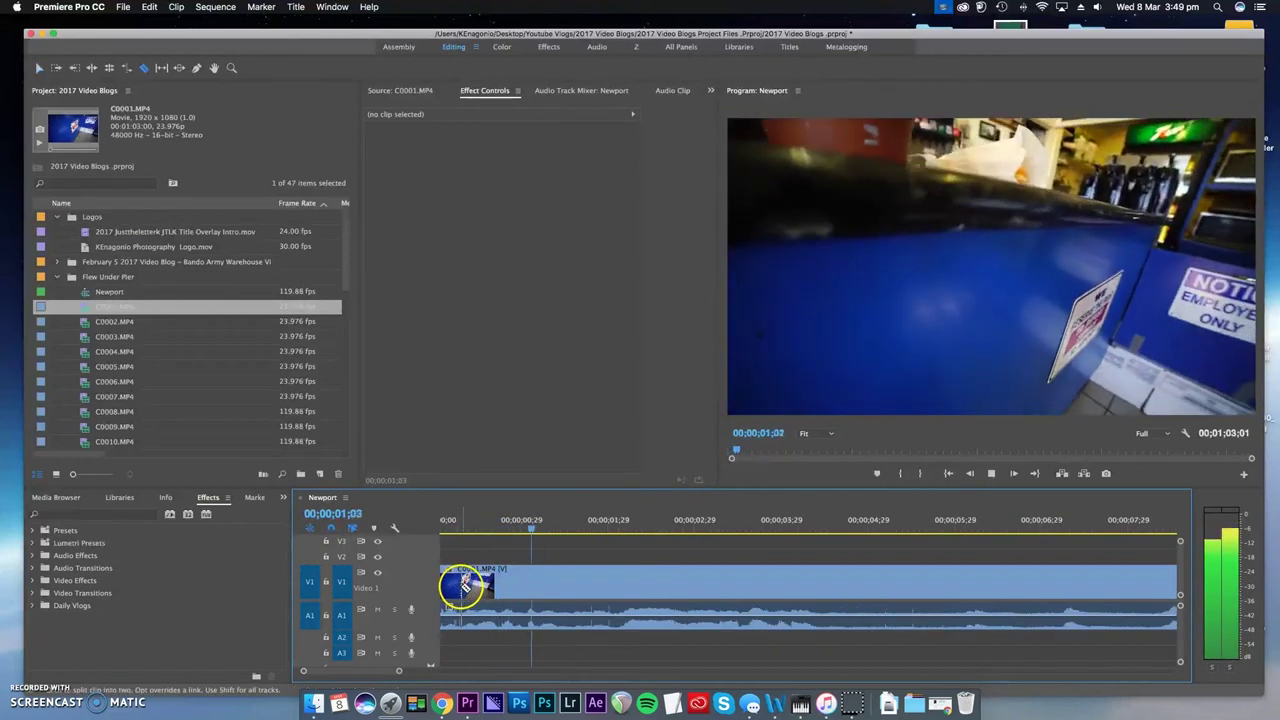
click(463, 588)
key(v)
click(450, 586)
key(shift+Delete)
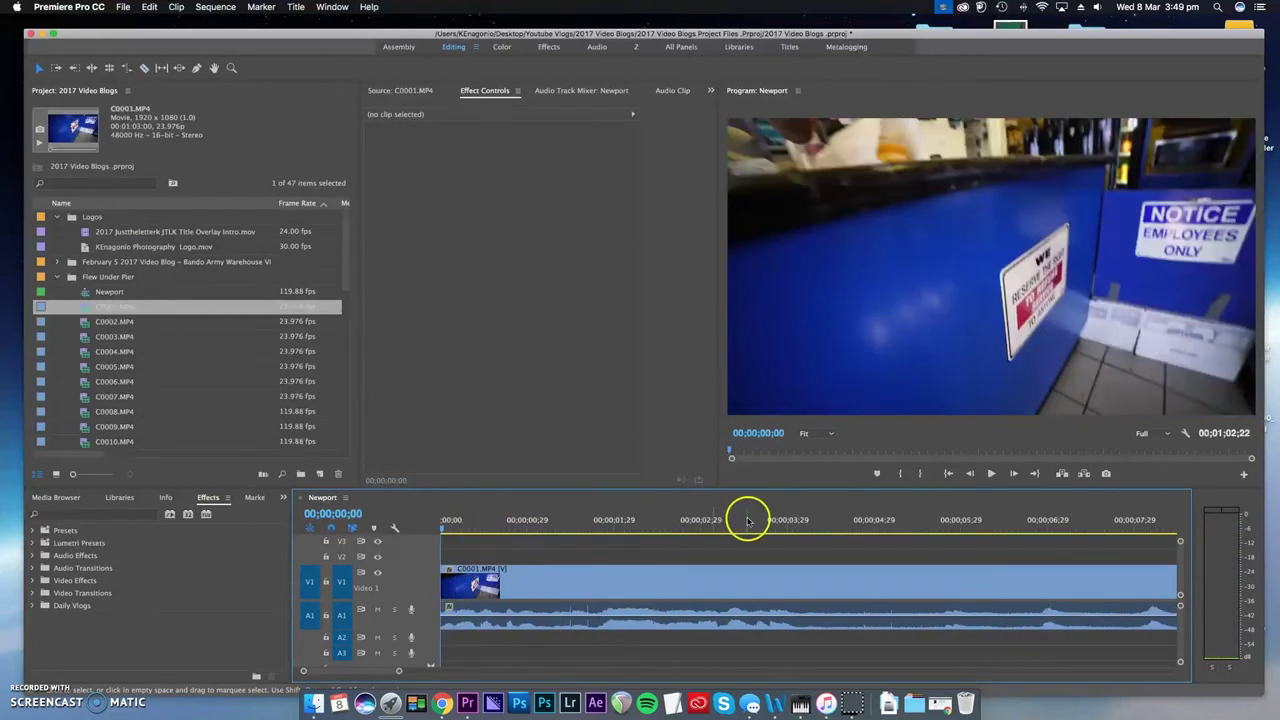
- Play the trimmed clip and split C0001.MP4 with the Razor tool at about 4 seconds
key(space)
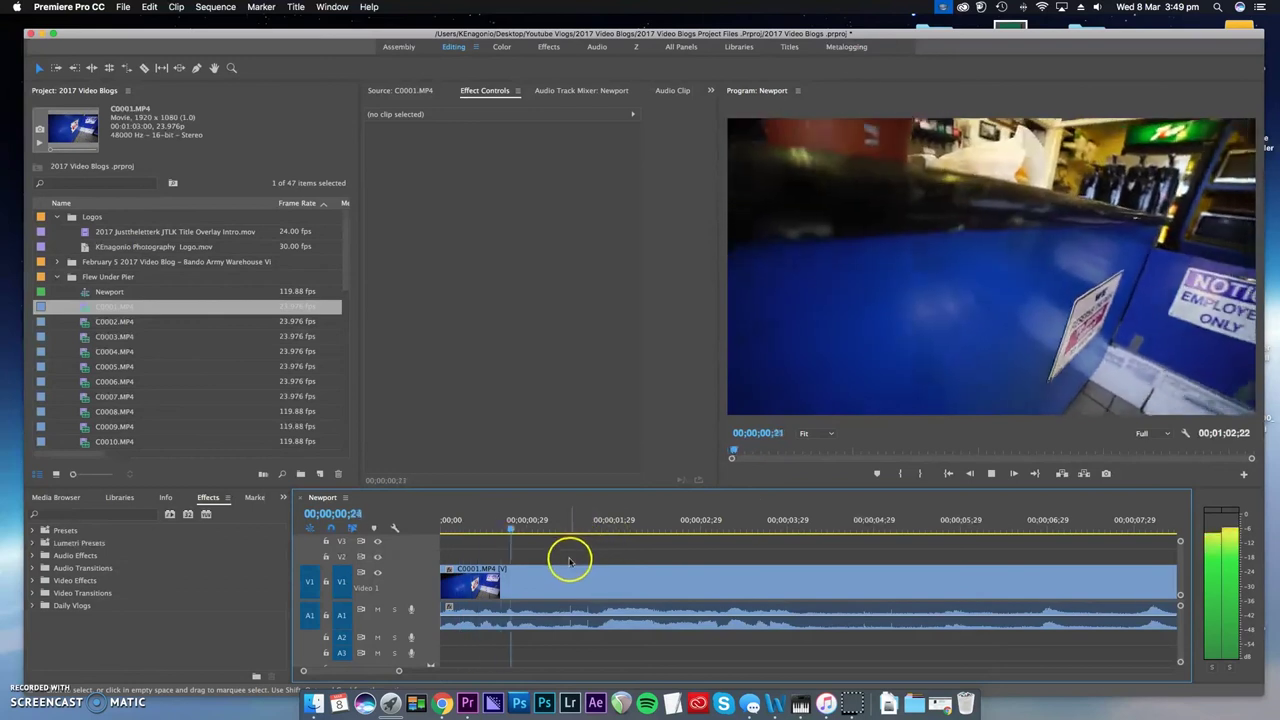
key(minus)
key(minus)
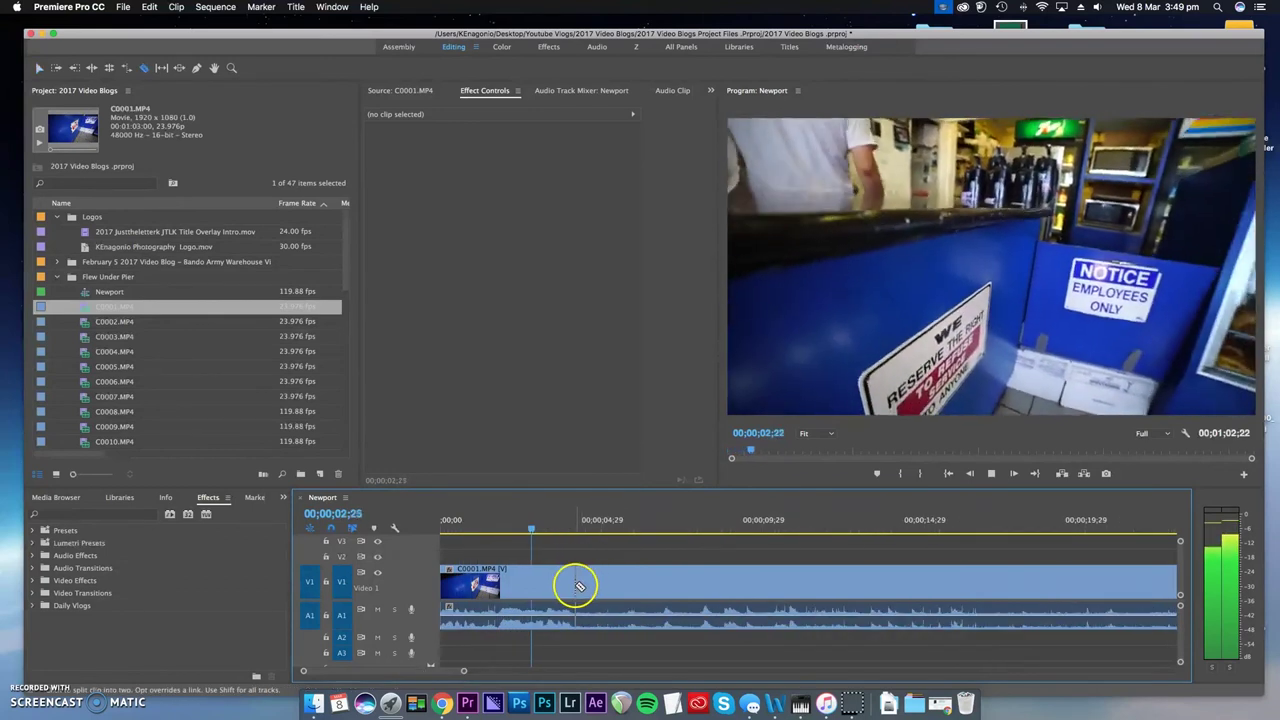
key(c)
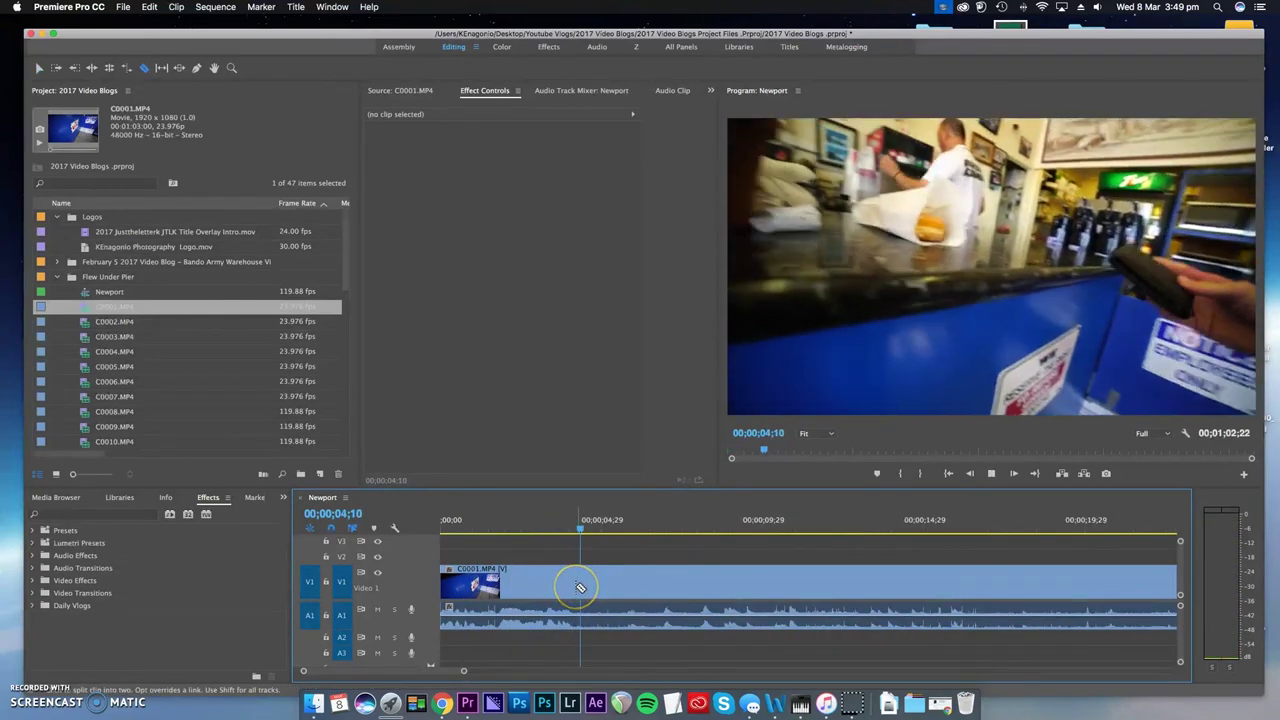
click(578, 587)
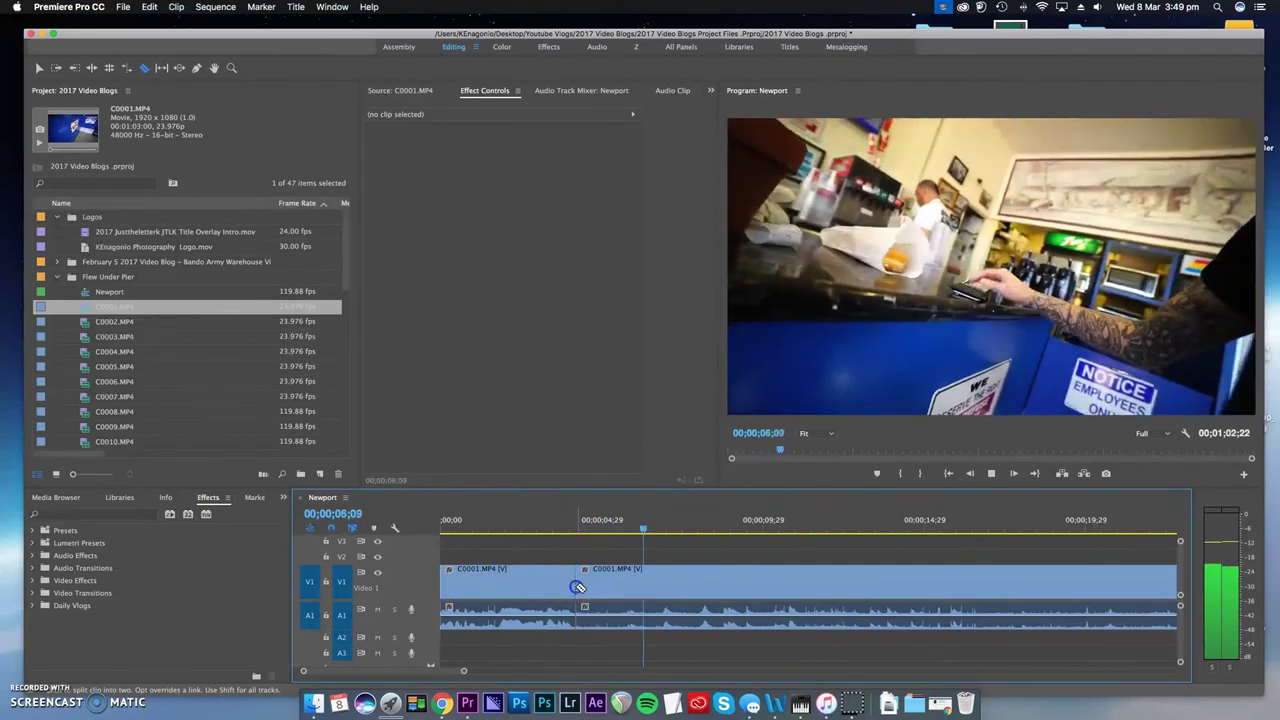
- Scrub through the rest of C0001.MP4 in the sequence to its end to check the remaining footage
drag(715, 531, 1053, 535)
scroll(880, 592, right, 3)
key(minus)
key(minus)
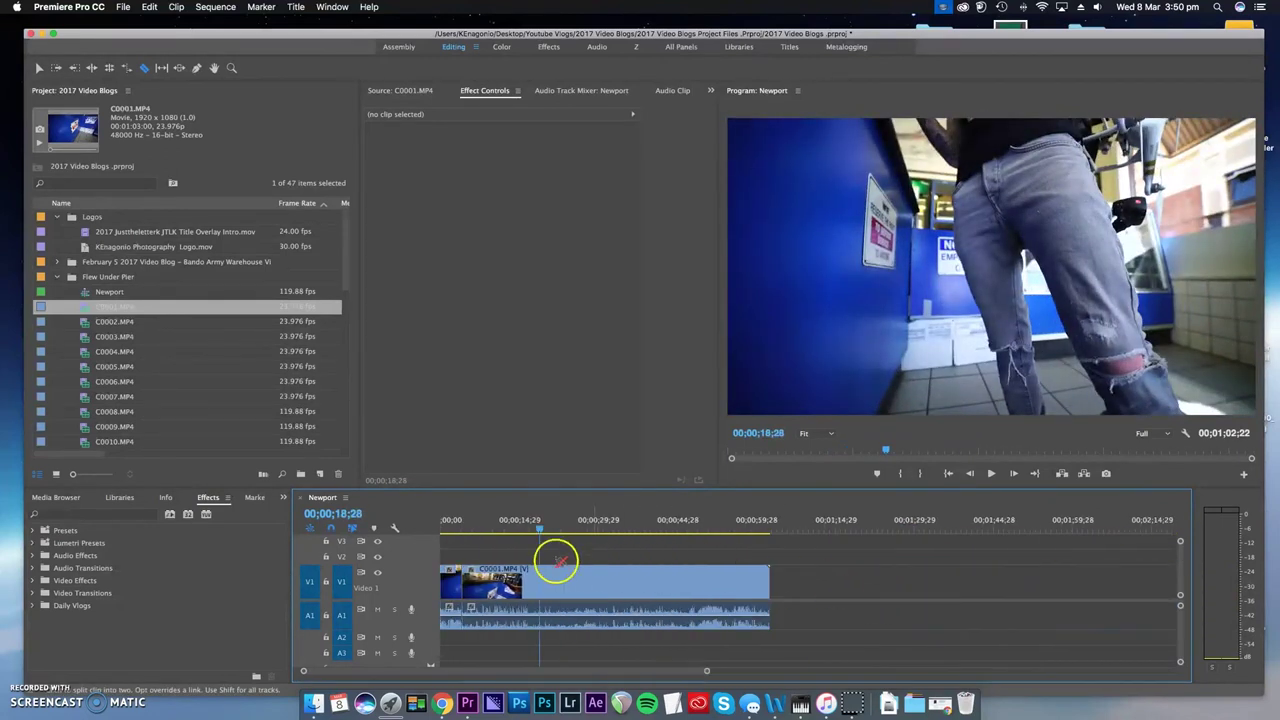
click(556, 526)
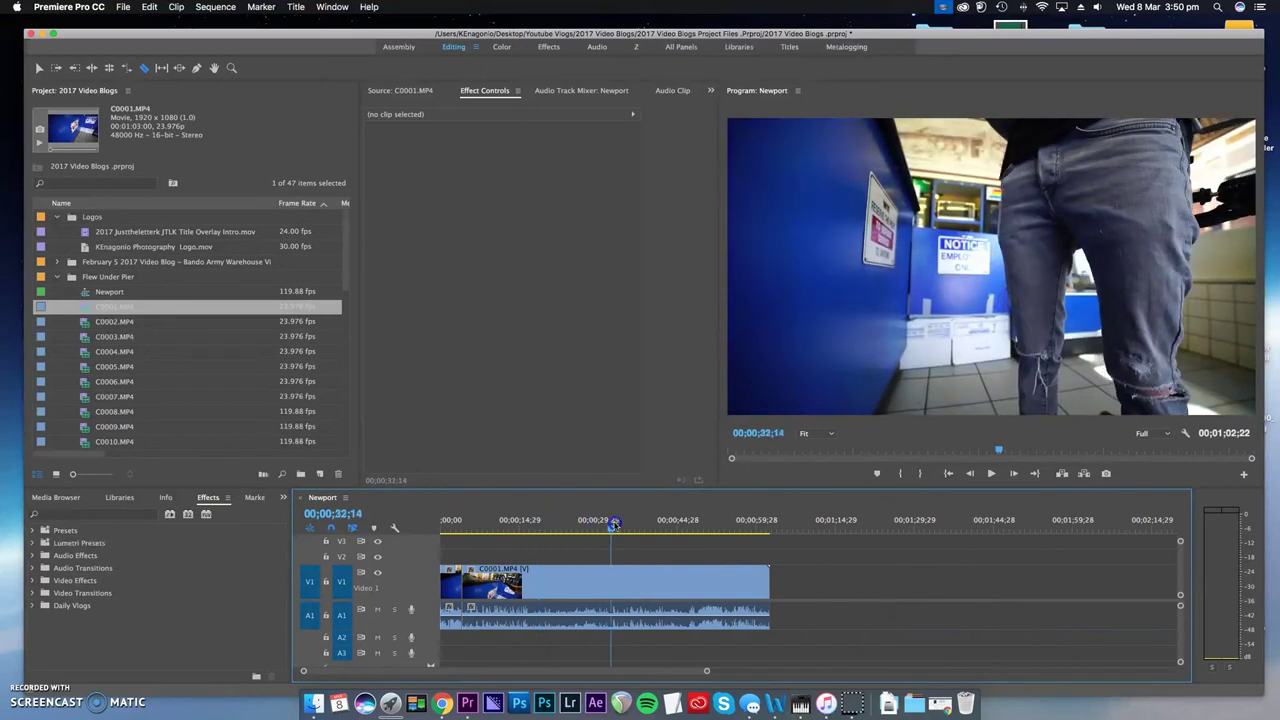
drag(679, 522, 771, 531)
- Delete the long part of C0001.MP4 after the cut from the Newport sequence
click(591, 590)
click(591, 590)
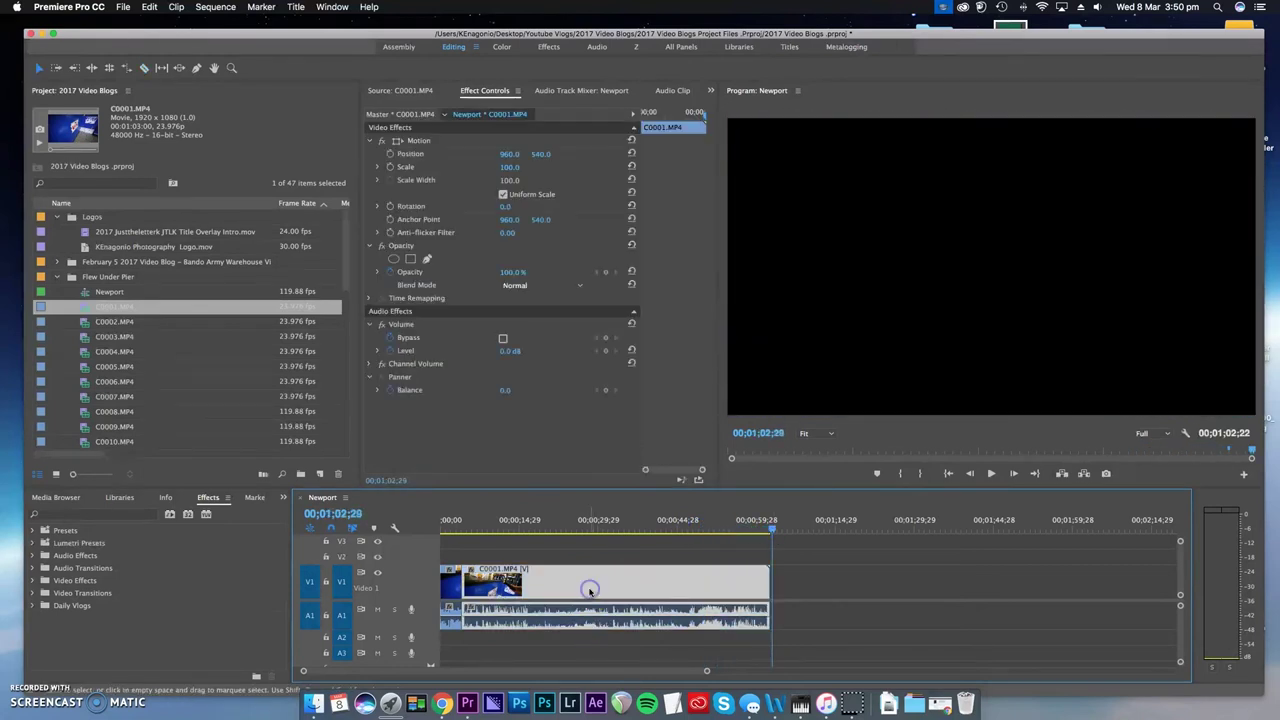
key(Delete)
- Preview C0002.MP4 in the Source monitor and place it directly after C0001.MP4 in the Newport sequence
double_click(83, 323)
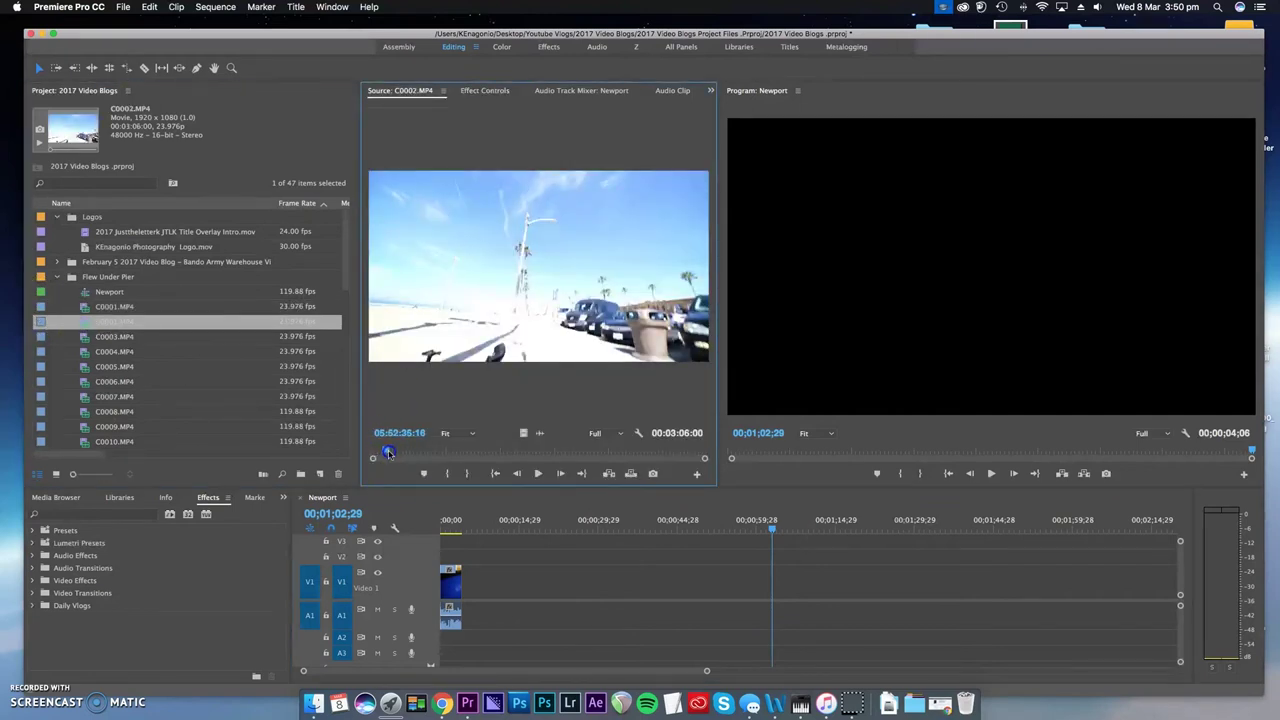
drag(389, 452, 444, 456)
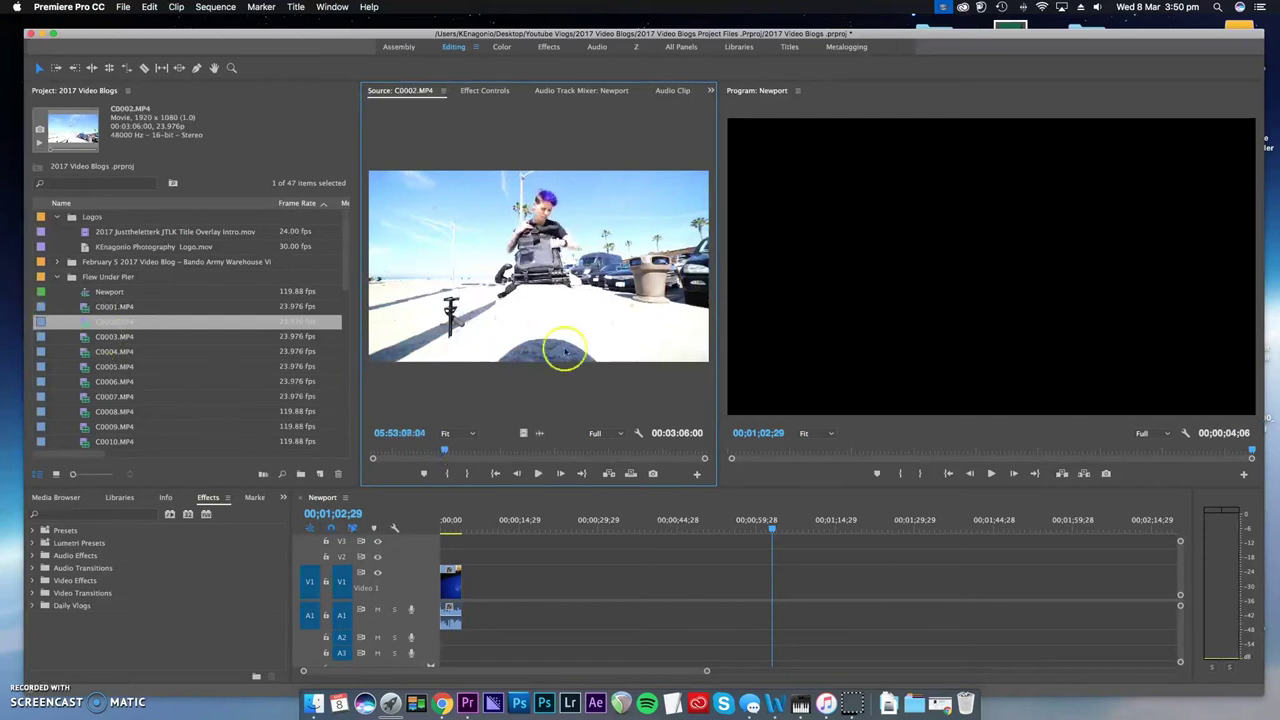
drag(493, 275, 613, 549)
- Split C0002.MP4 at 00;00;32;10 with the Razor tool and ripple-delete the piece before the cut
key(c)
click(611, 585)
key(v)
click(585, 583)
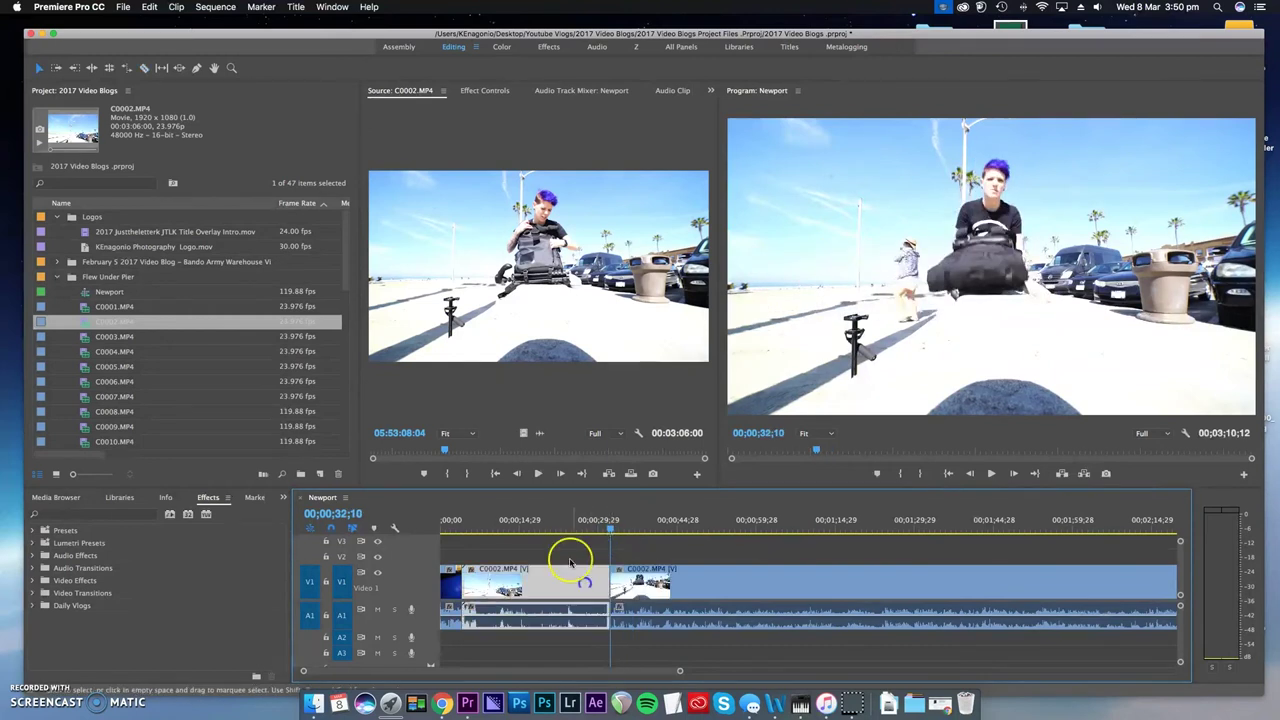
key(shift+Delete)
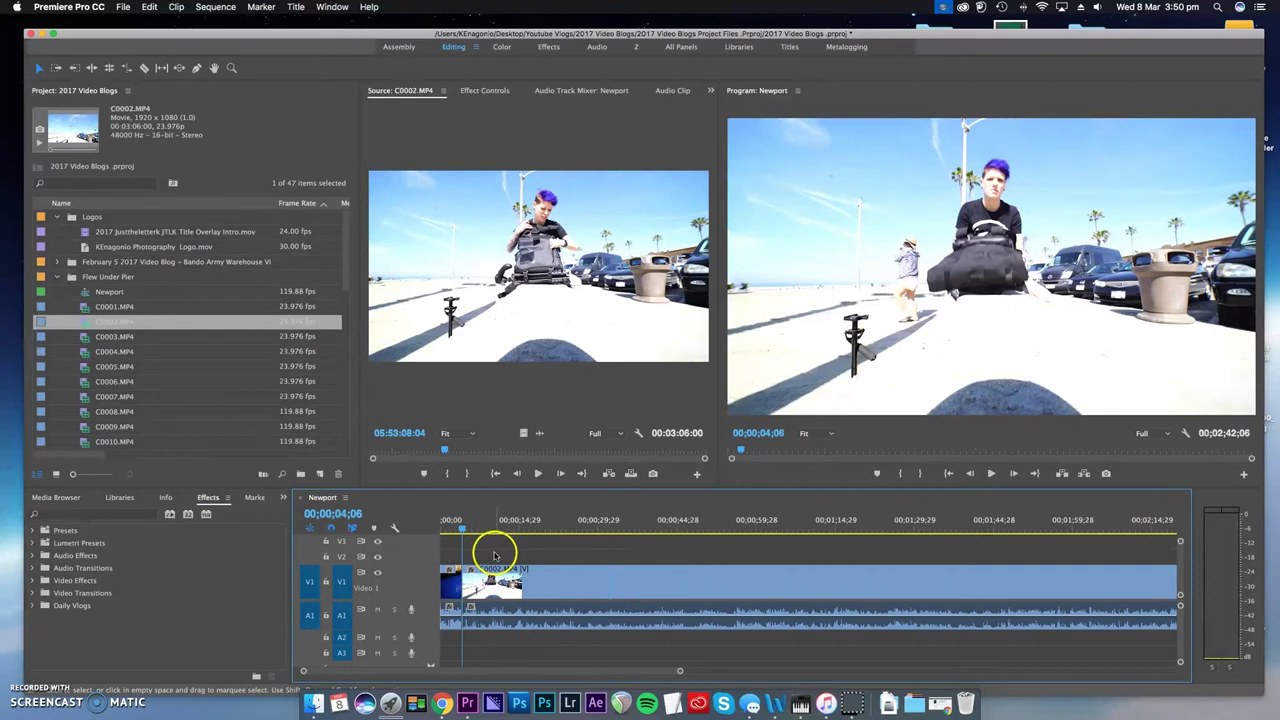
- Play the shortened C0002.MP4 from its start to about 36 seconds, checking its picture and sound
key(space)
key(equal)
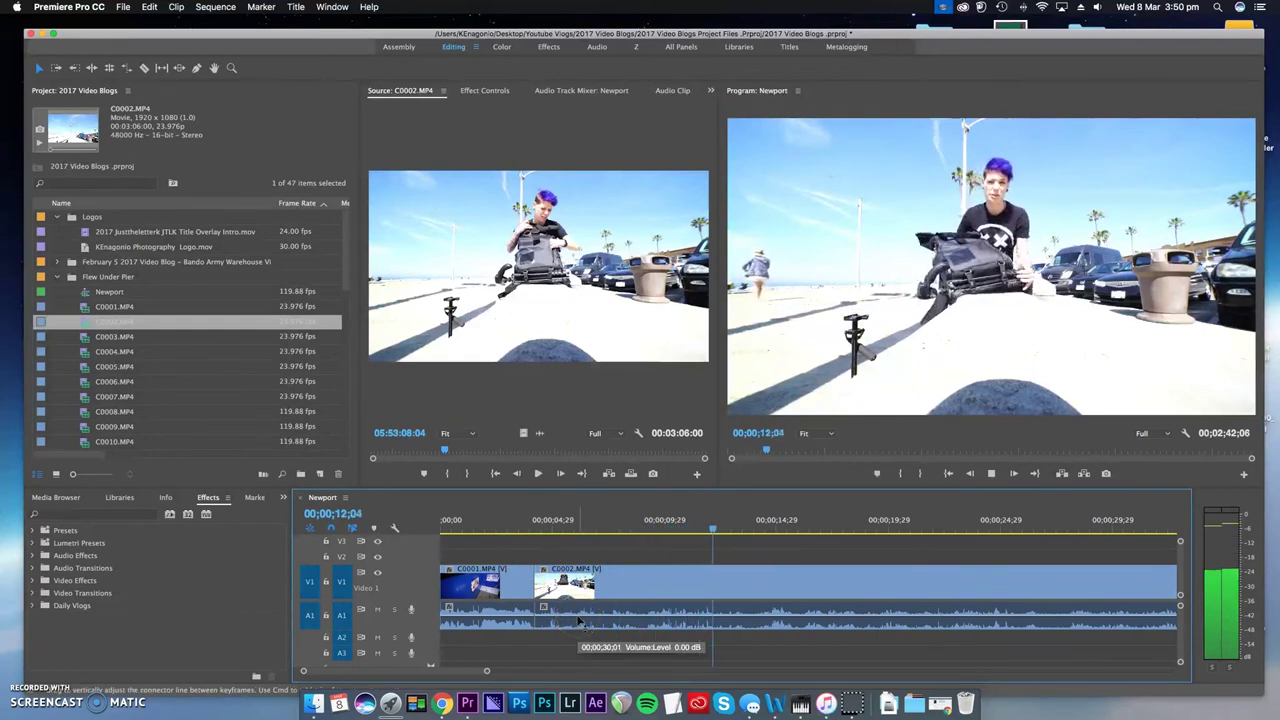
key(XF86AudioLowerVolume)
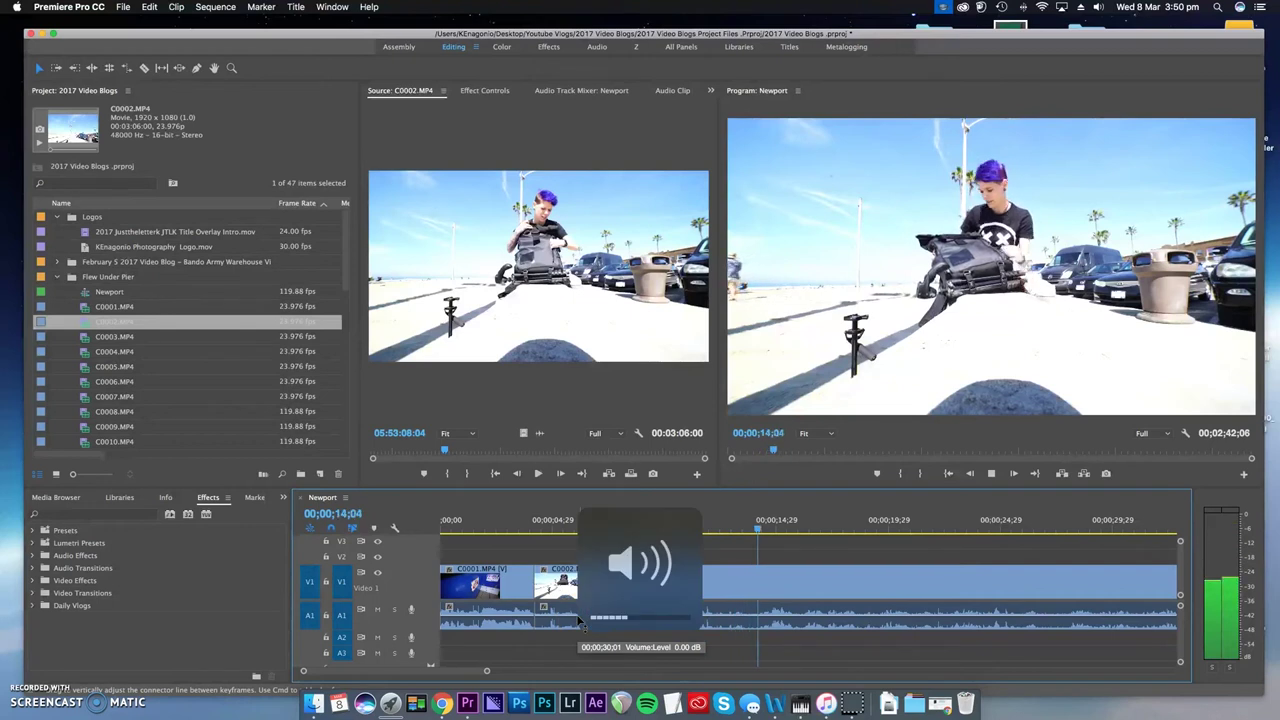
key(XF86AudioRaiseVolume)
click(576, 610)
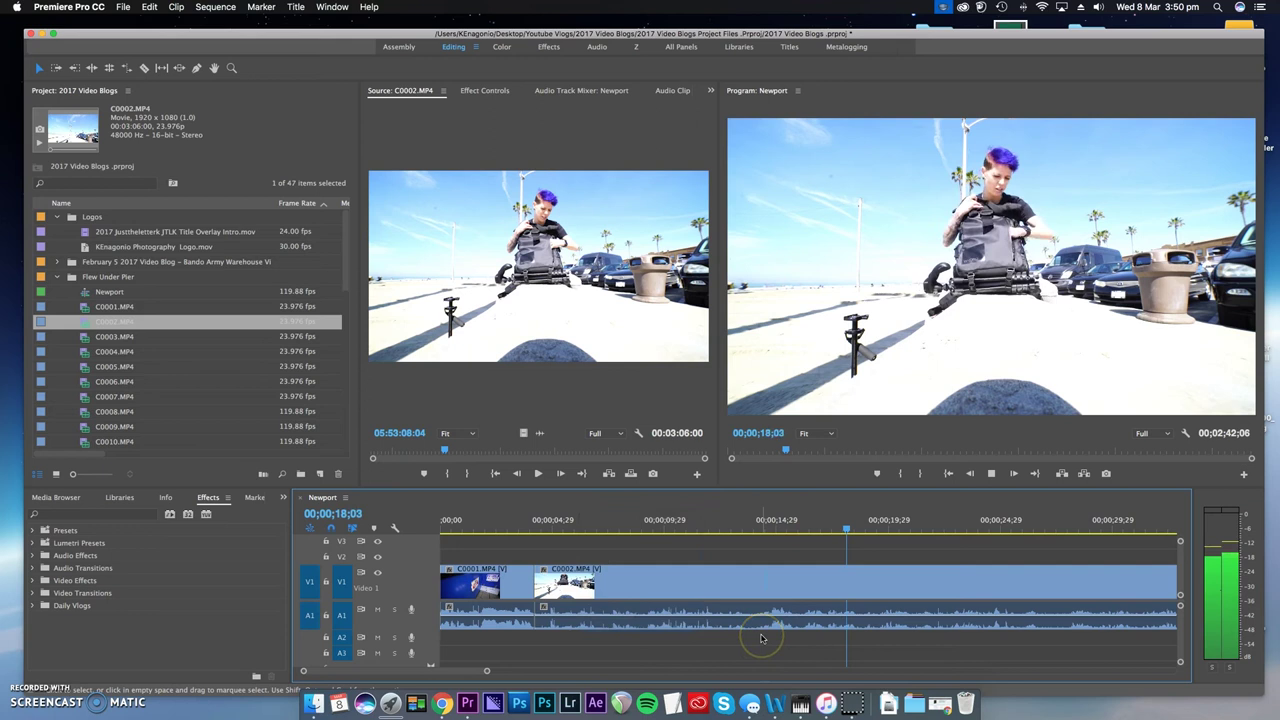
scroll(761, 639, down, 5)
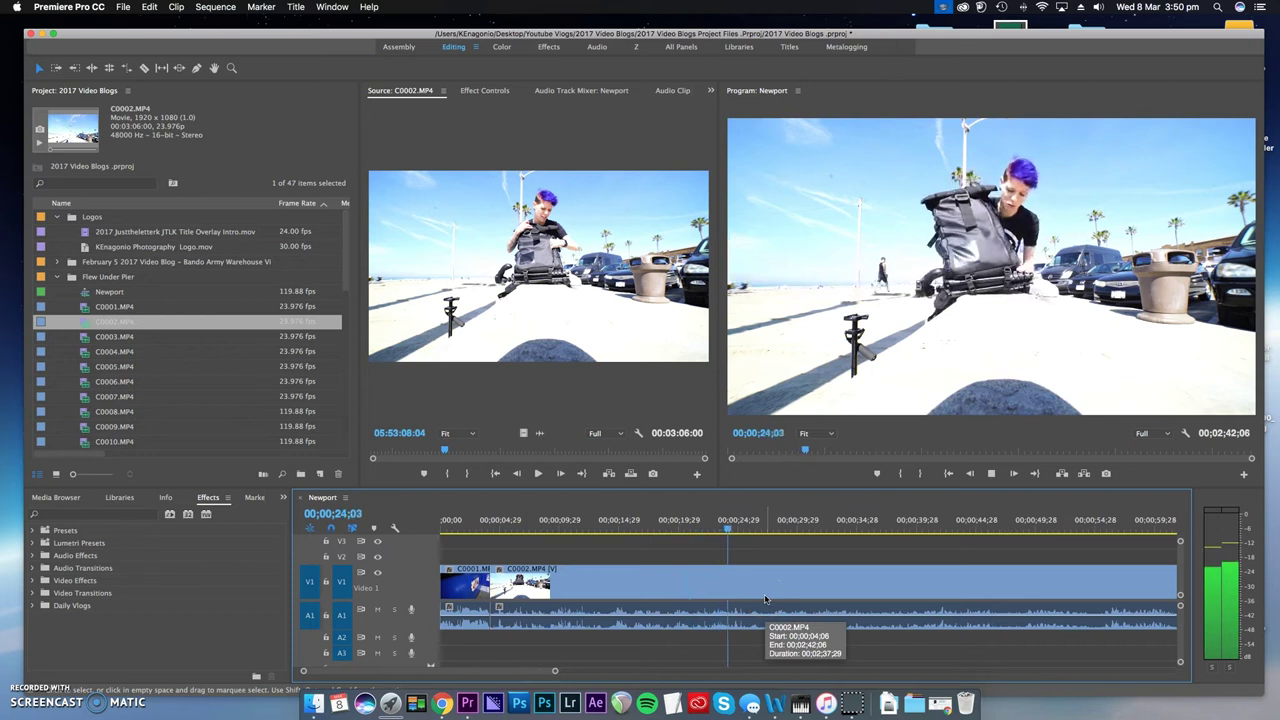
scroll(765, 598, down, 3)
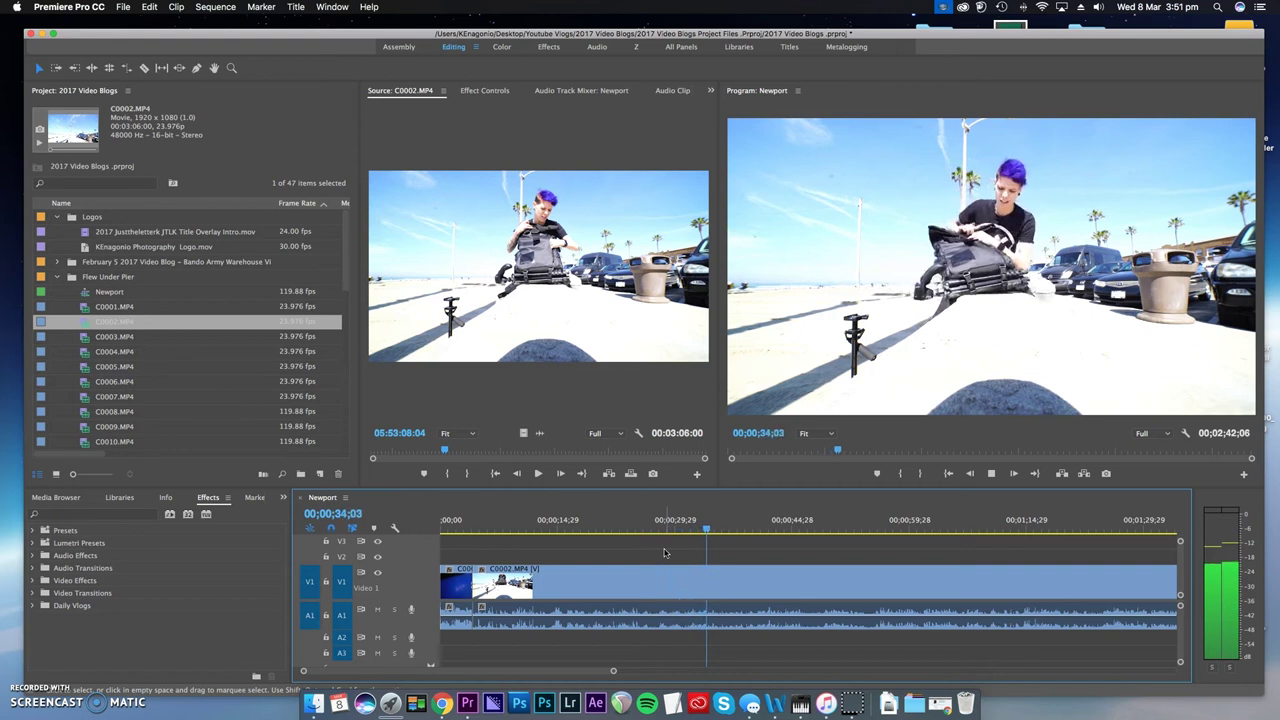
key(minus)
key(minus)
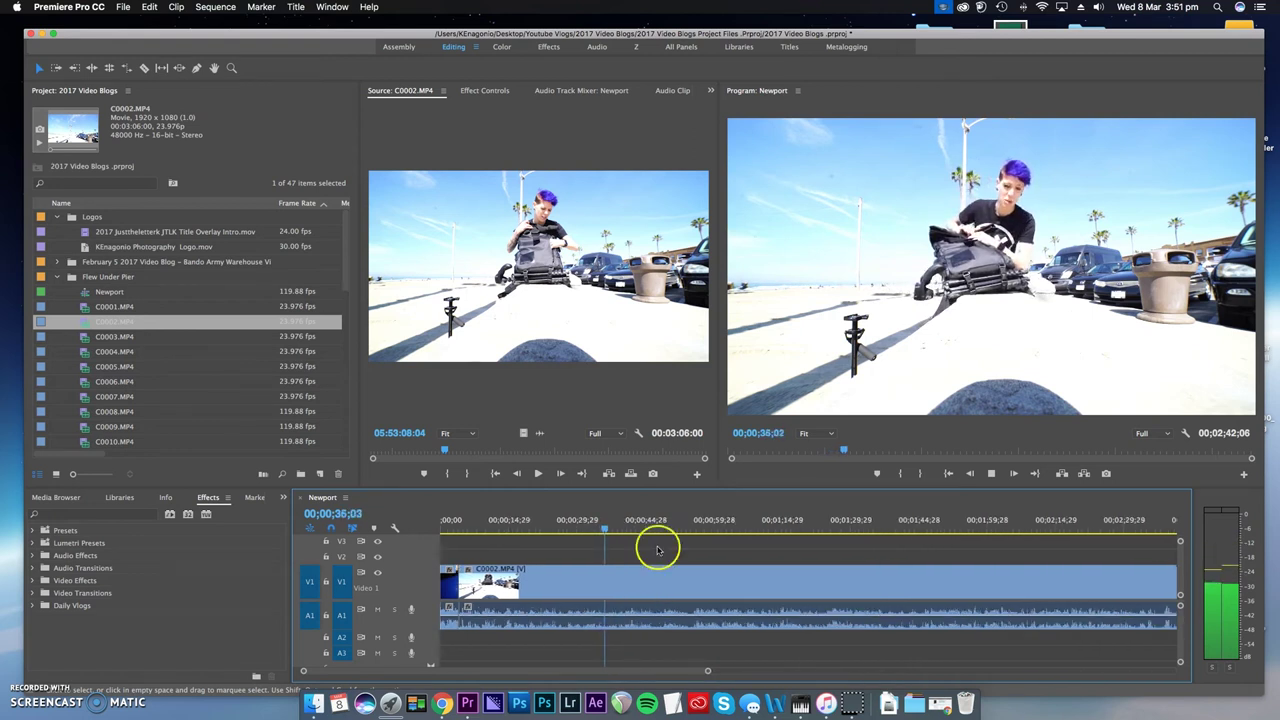
- Replay the beginning of C0002.MP4, cut it at 00;00;07;20 with the Razor tool and ripple-delete the opening piece
click(612, 528)
drag(612, 529, 475, 586)
scroll(477, 593, up, 5)
scroll(535, 591, left, 3)
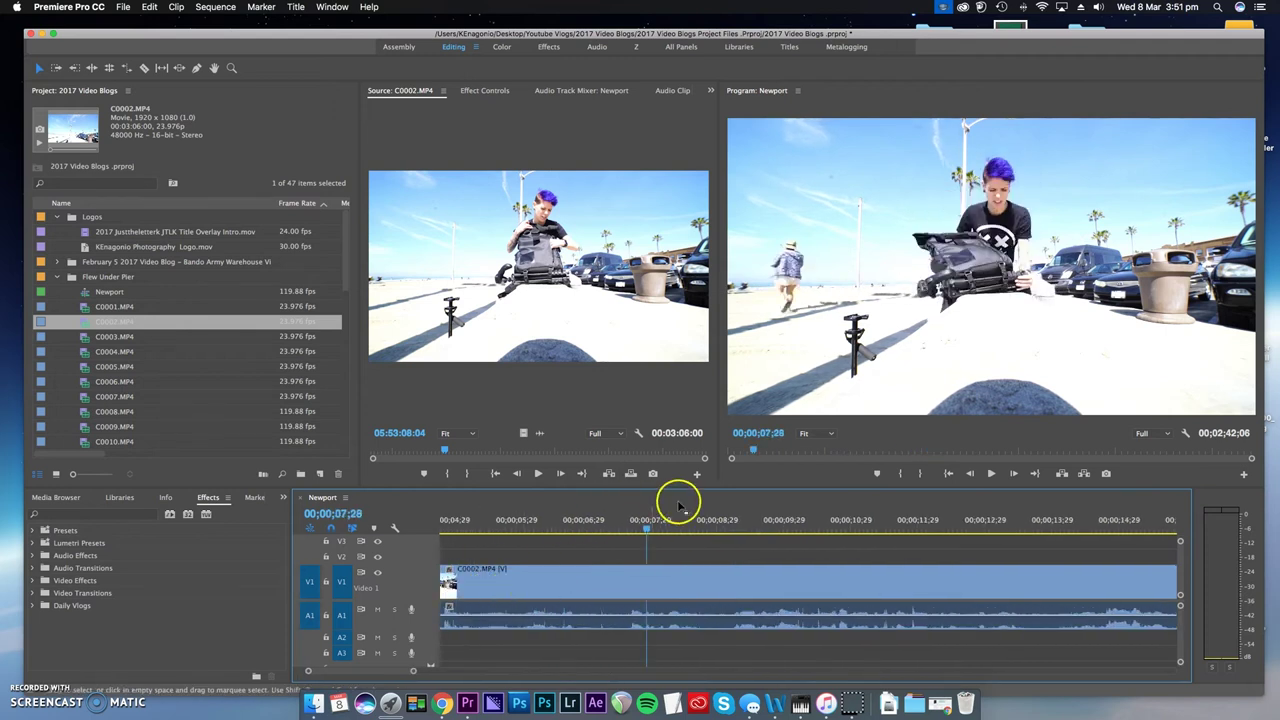
key(space)
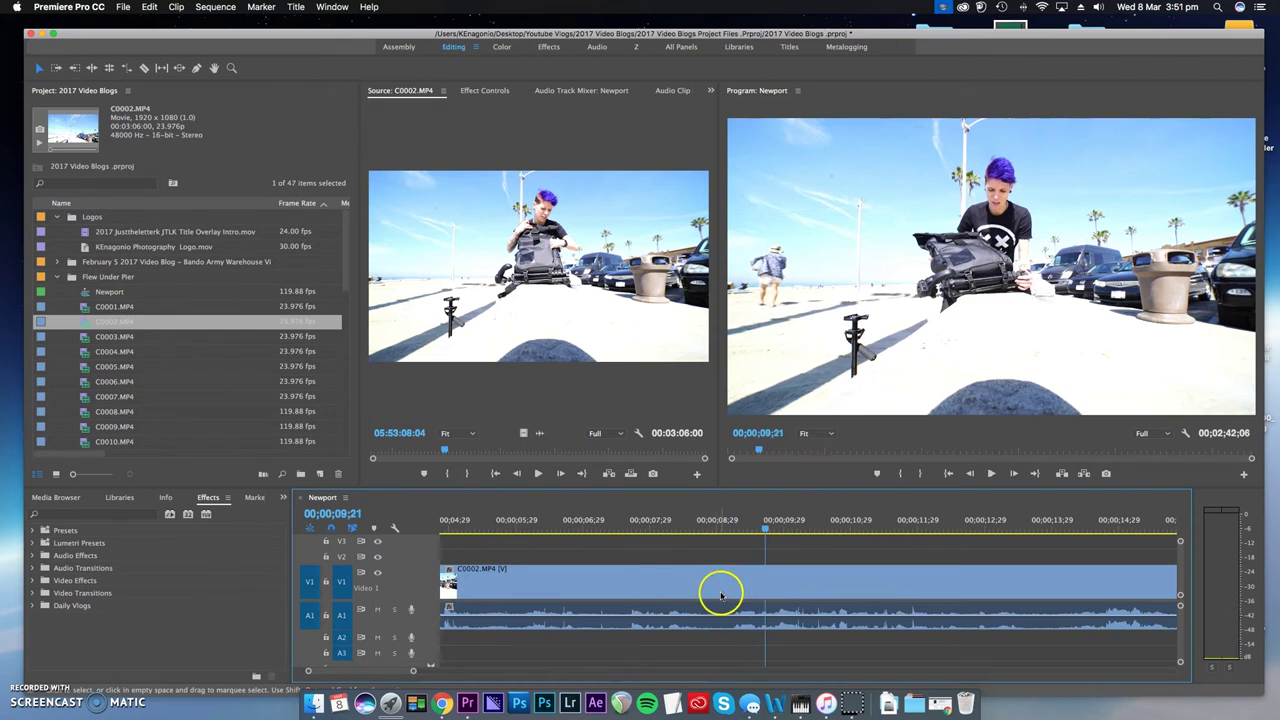
key(c)
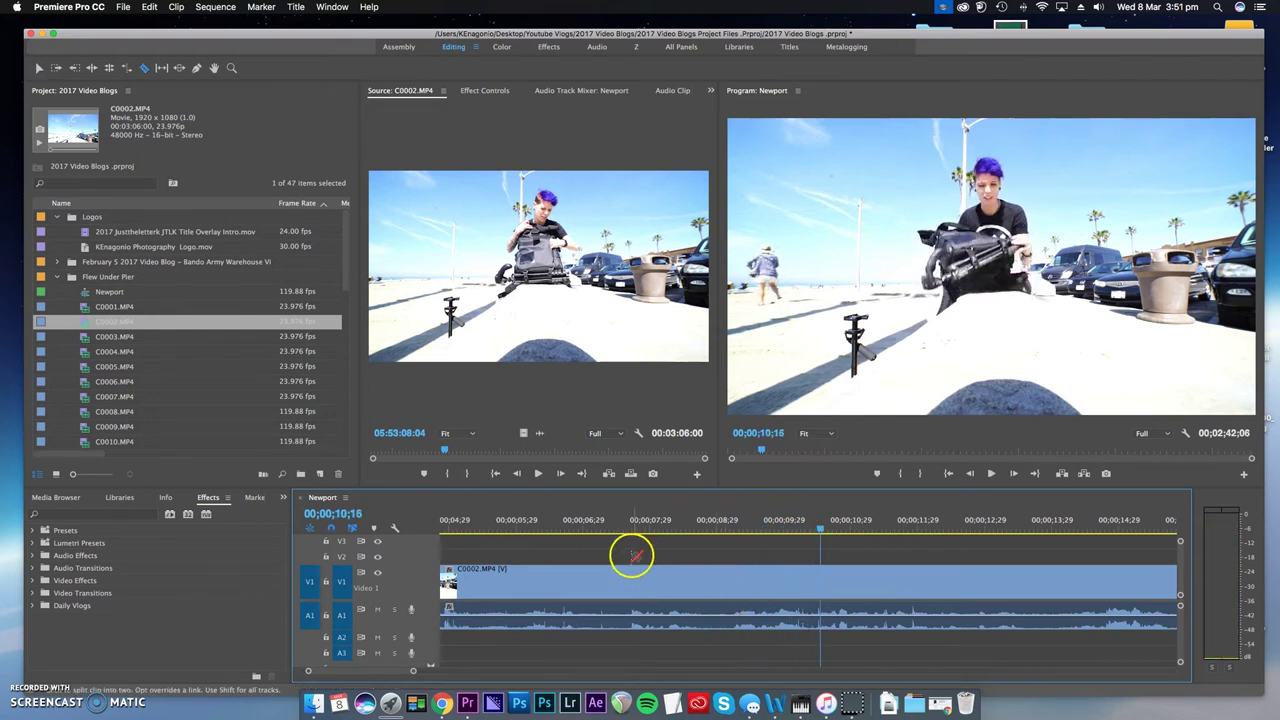
scroll(635, 556, left, 2)
click(704, 528)
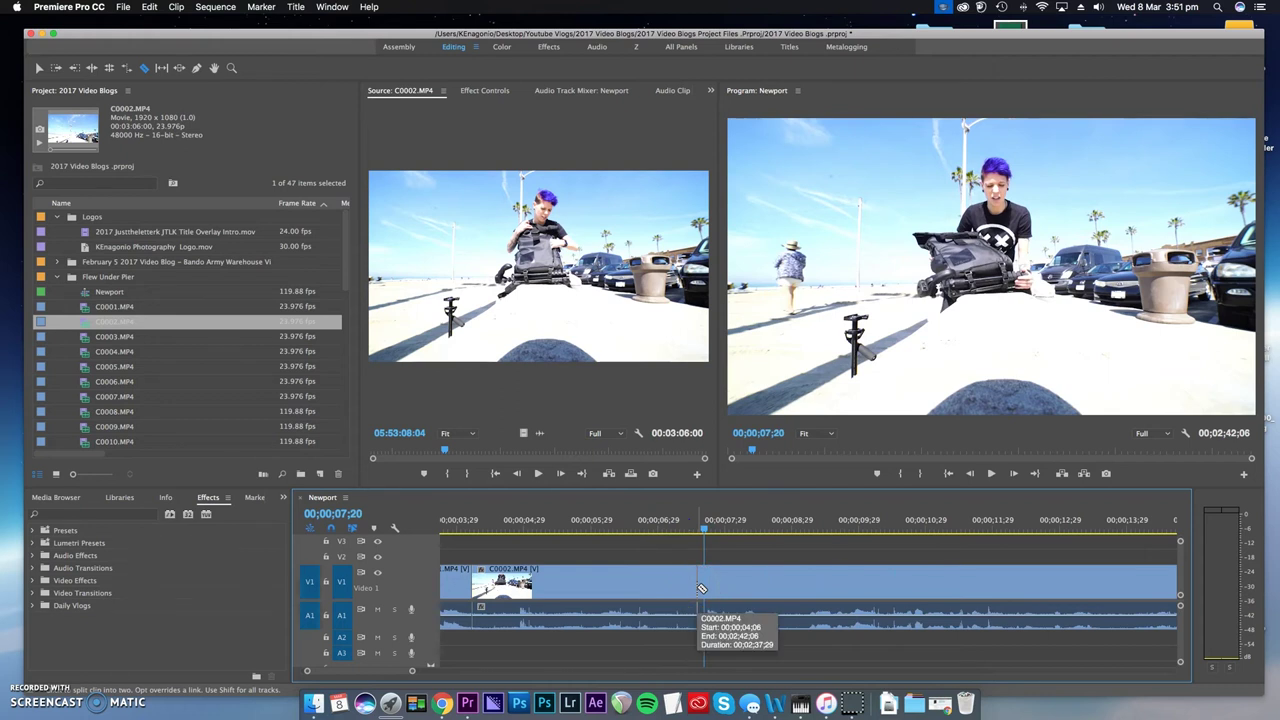
key(v)
click(651, 588)
key(alt+BackSpace)
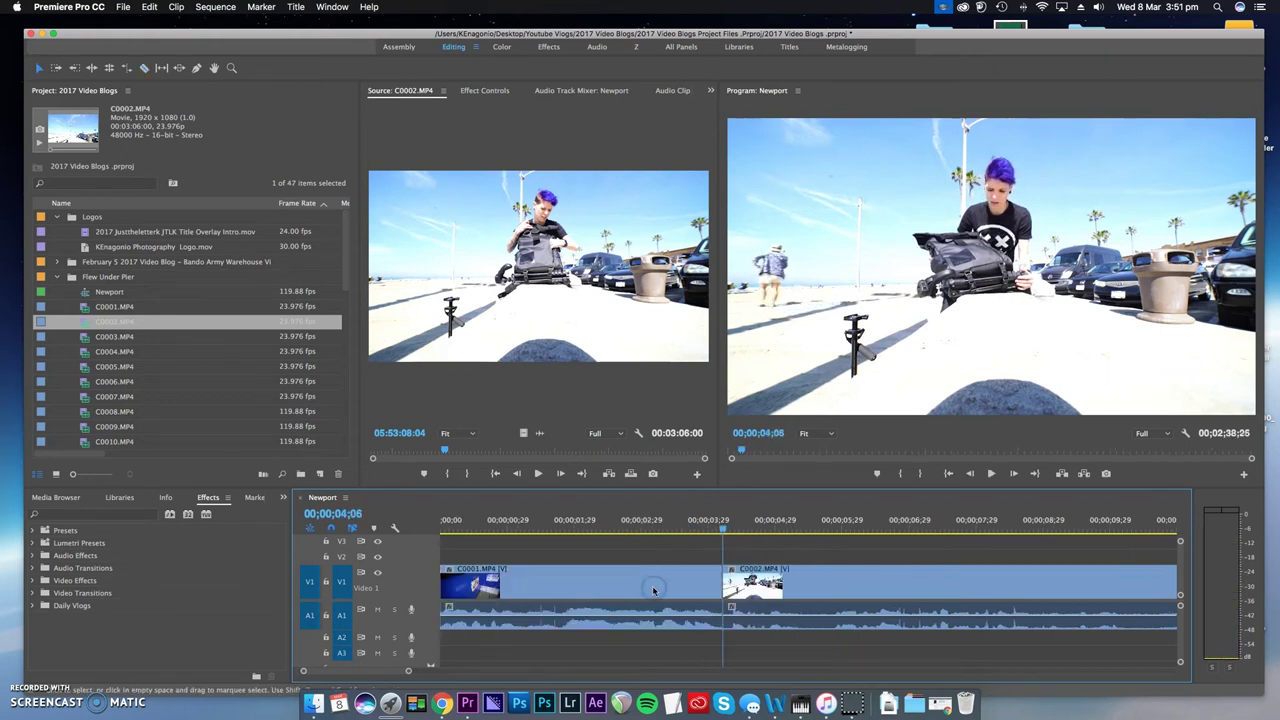
- Try cutting out a short pause in C0002.MP4 starting at 00;00;05;12 with two Razor cuts and a ripple delete
key(space)
scroll(704, 603, right, 2)
key(space)
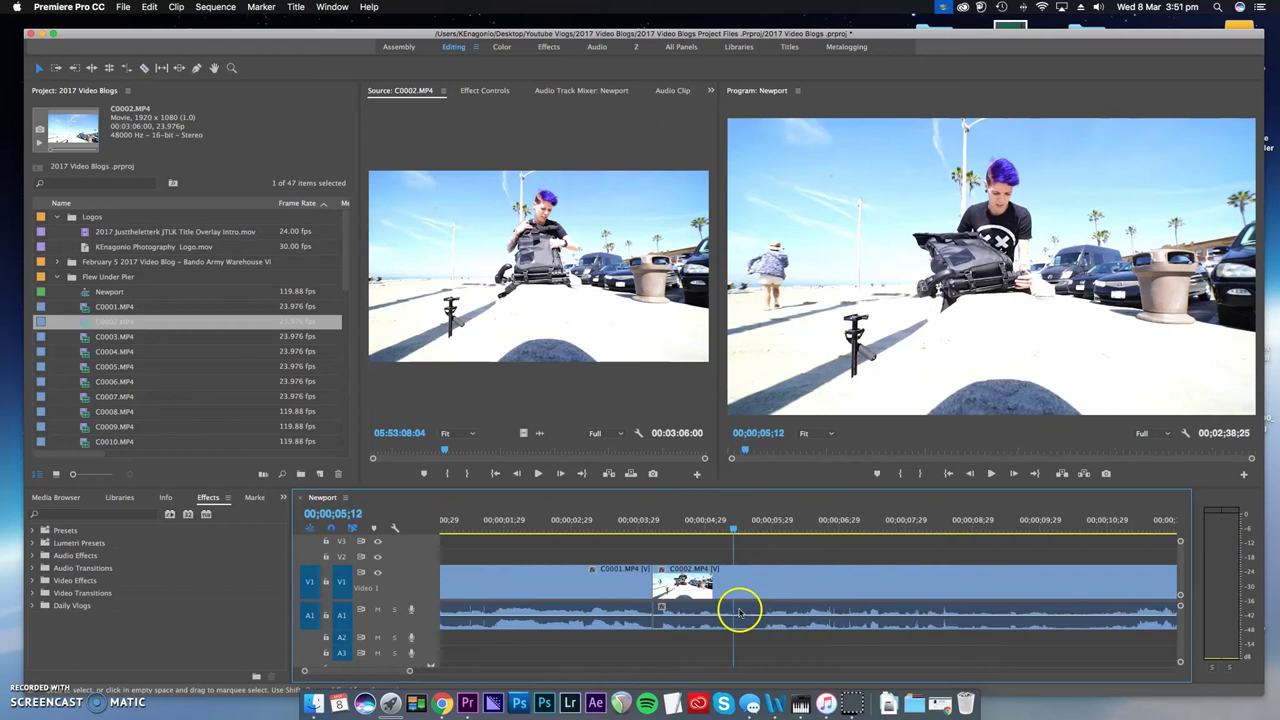
key(=)
key(c)
click(727, 581)
click(788, 585)
key(v)
click(768, 583)
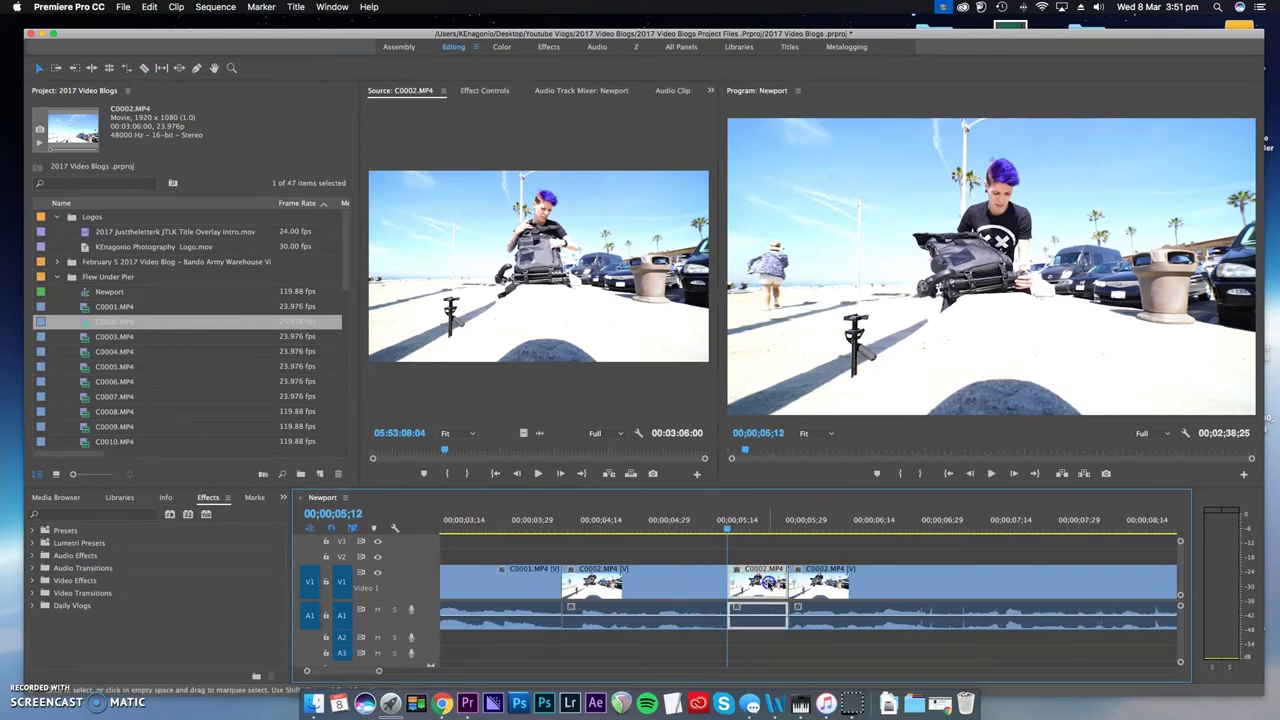
key(alt+BackSpace)
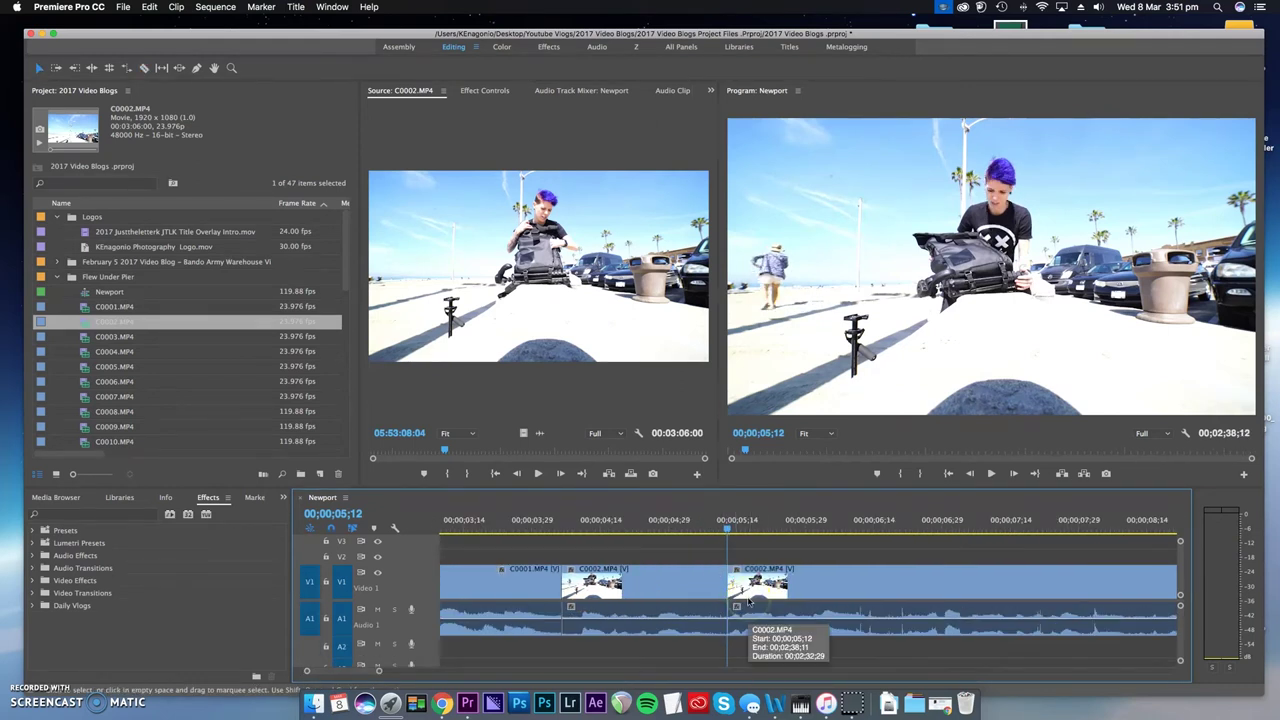
- Adjust the height of the Audio 1 track so the waveforms are enlarged
key(alt+=)
key(alt+=)
key(alt+=)
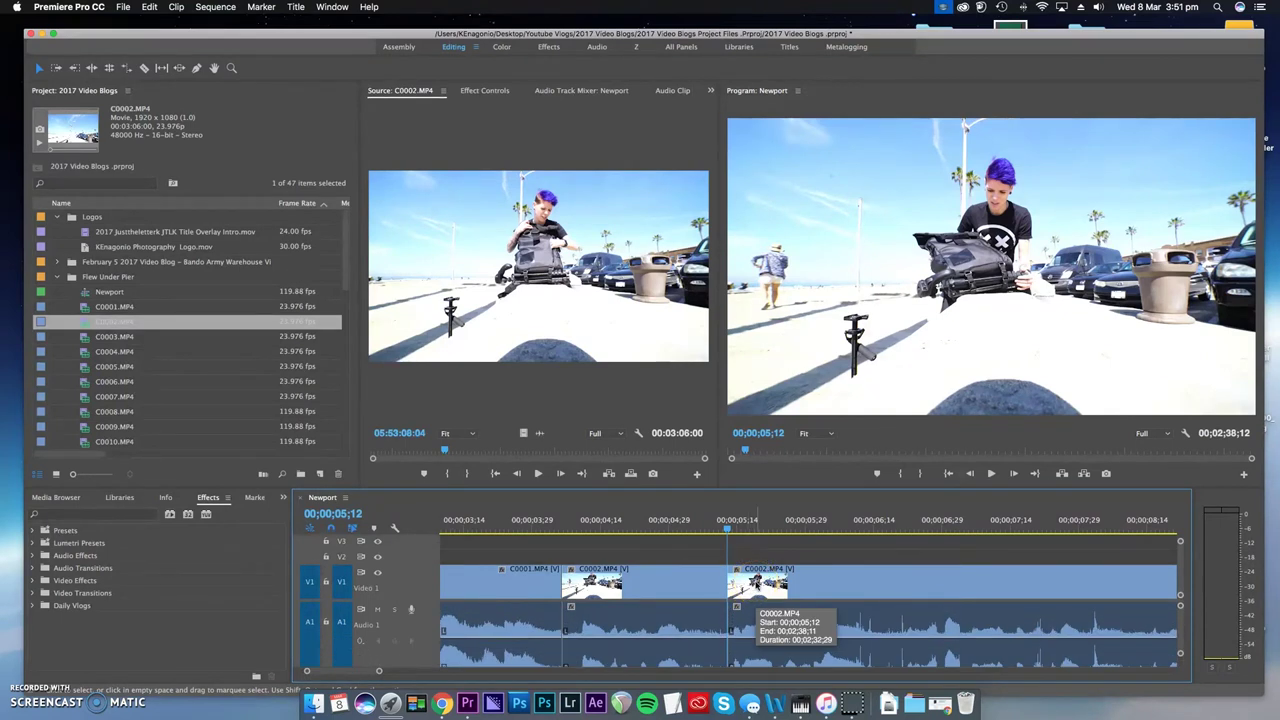
key(alt+-)
key(alt+-)
key(alt+-)
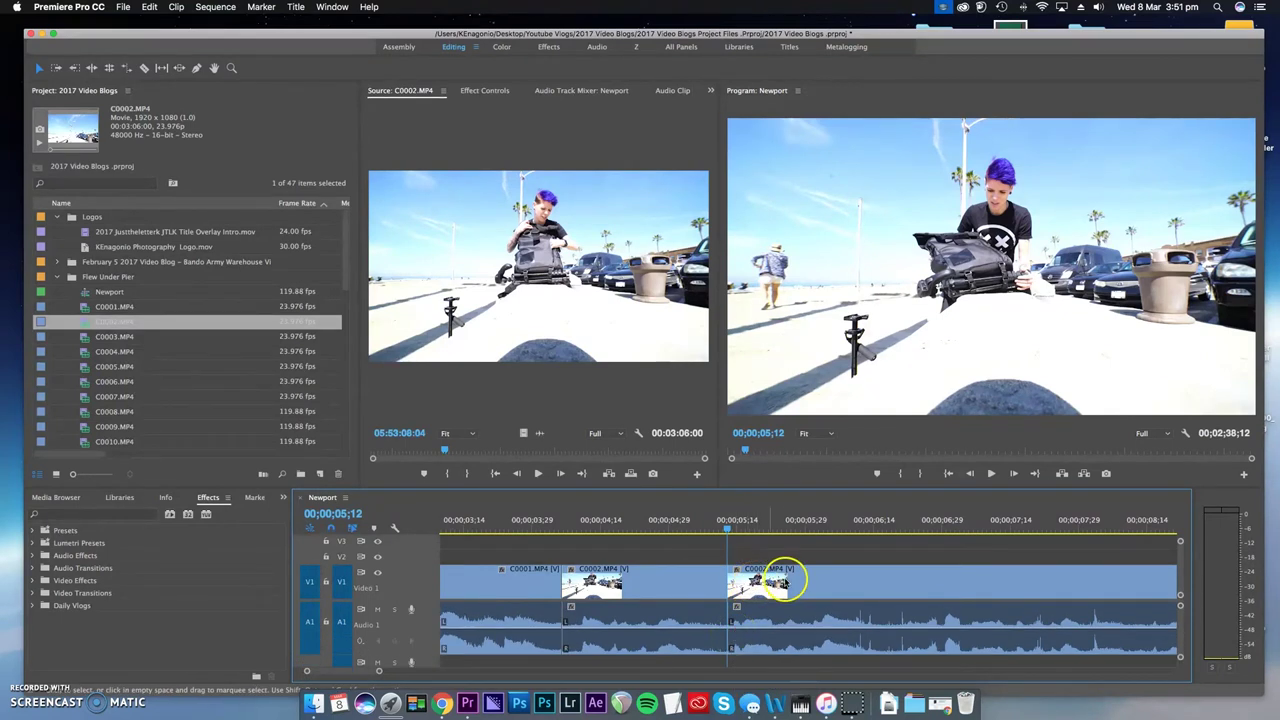
- Undo the last ripple delete and the two Razor cuts in C0002.MP4
click(788, 568)
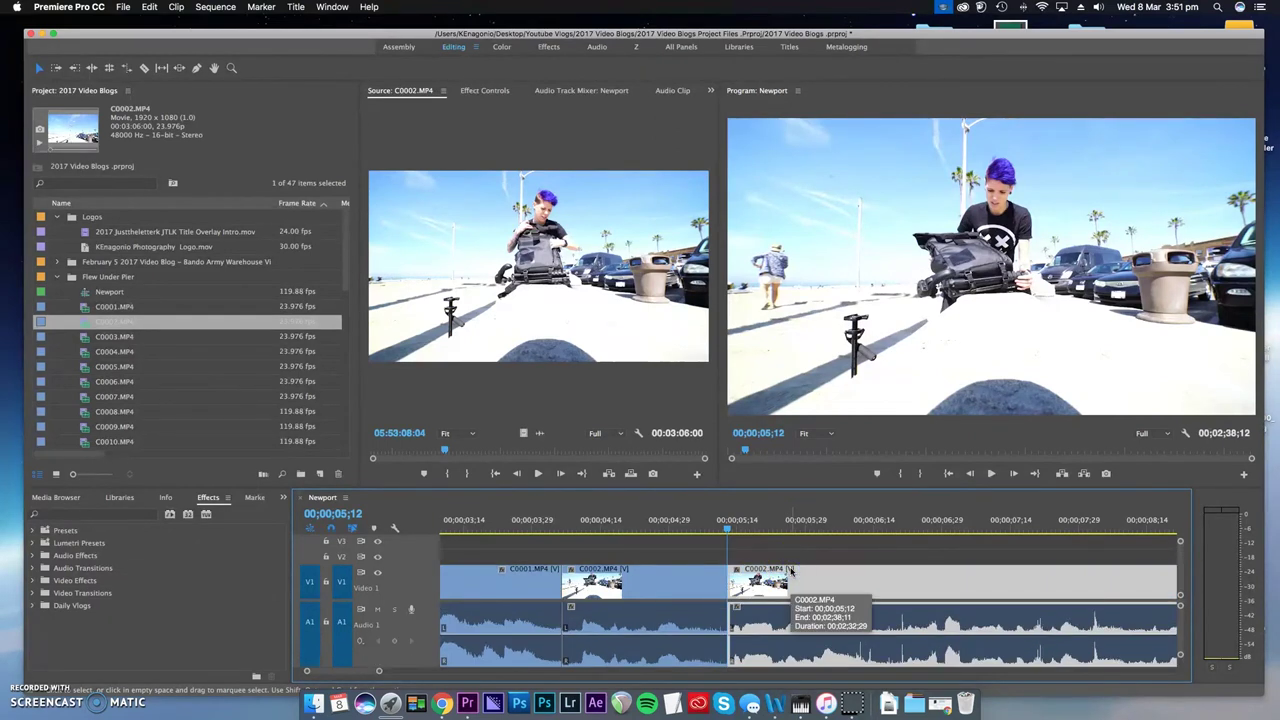
key(super+z)
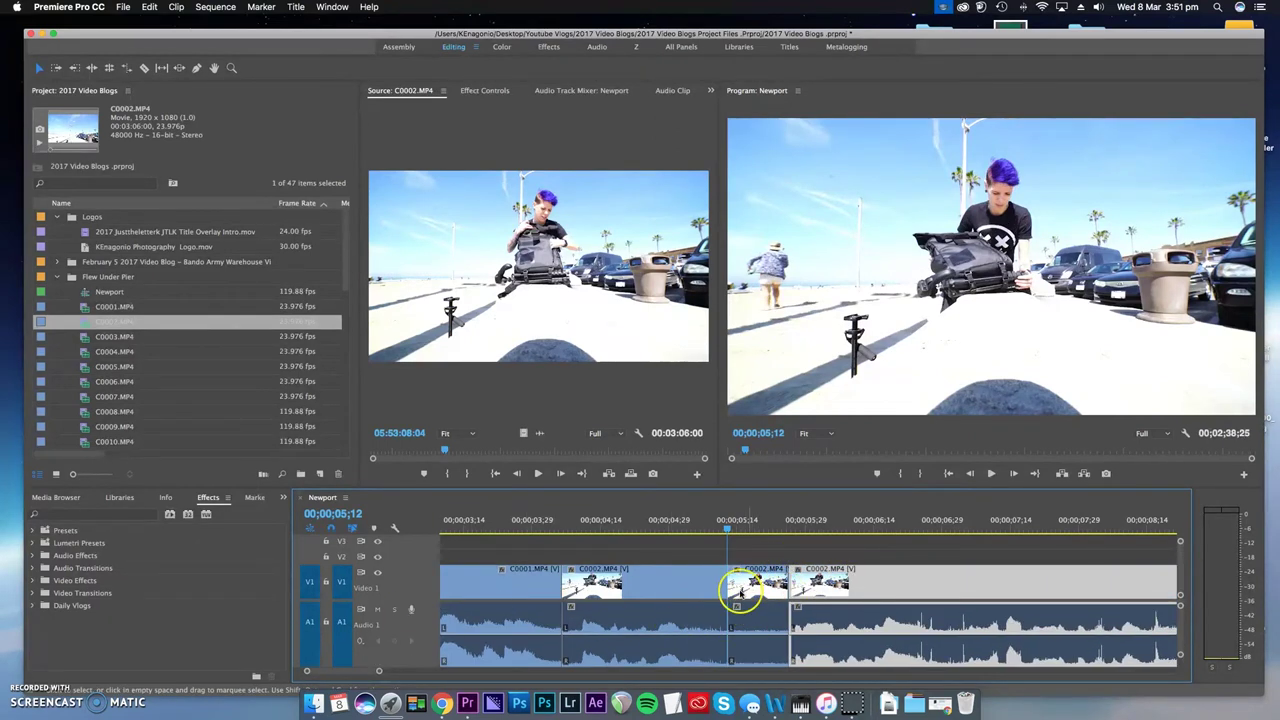
key(super+z)
key(super+z)
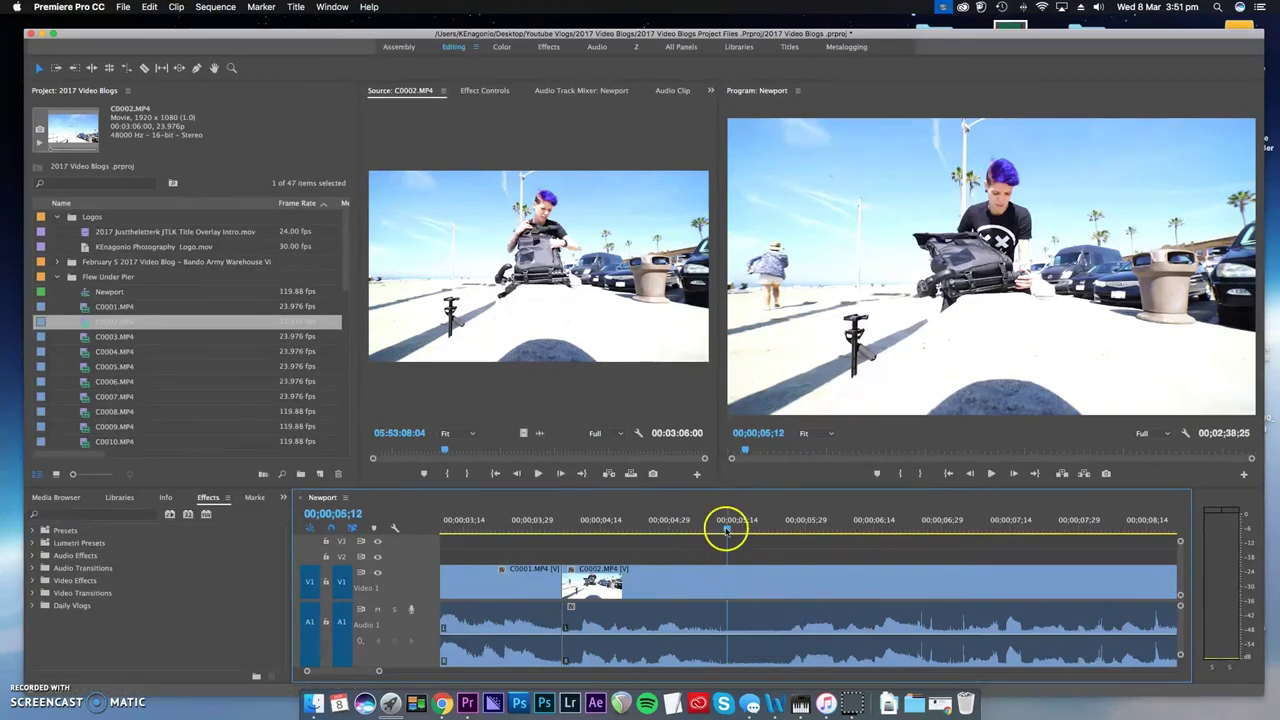
- Locate the pause in C0002.MP4, cut it at 00;00;05;08 and 00;00;05;25, and ripple-delete the piece between
drag(727, 527, 709, 529)
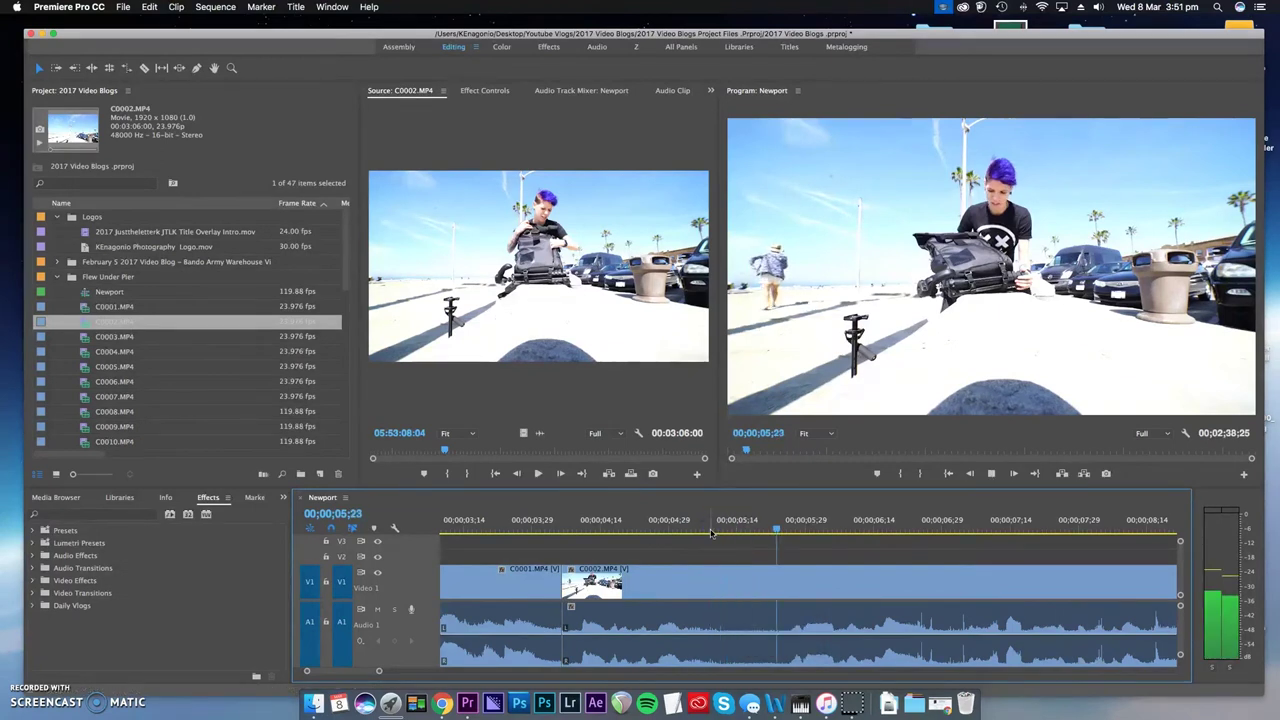
click(724, 529)
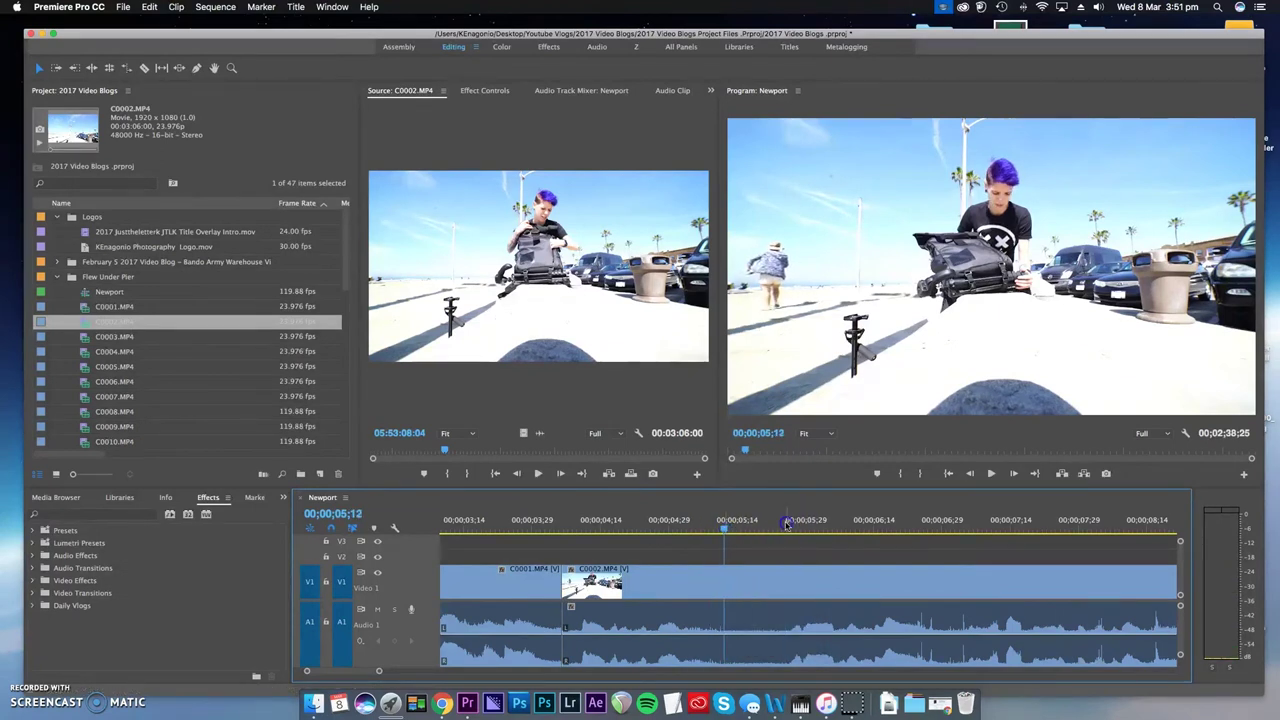
drag(800, 530, 704, 535)
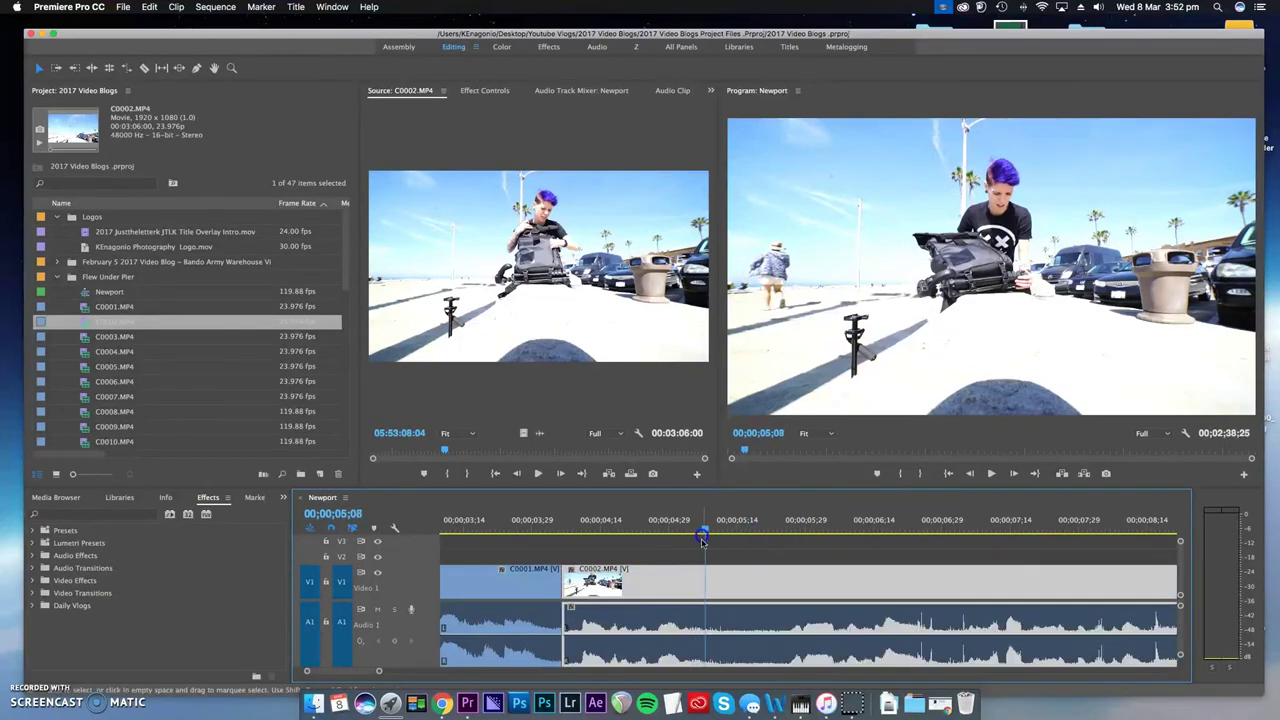
key(c)
click(708, 577)
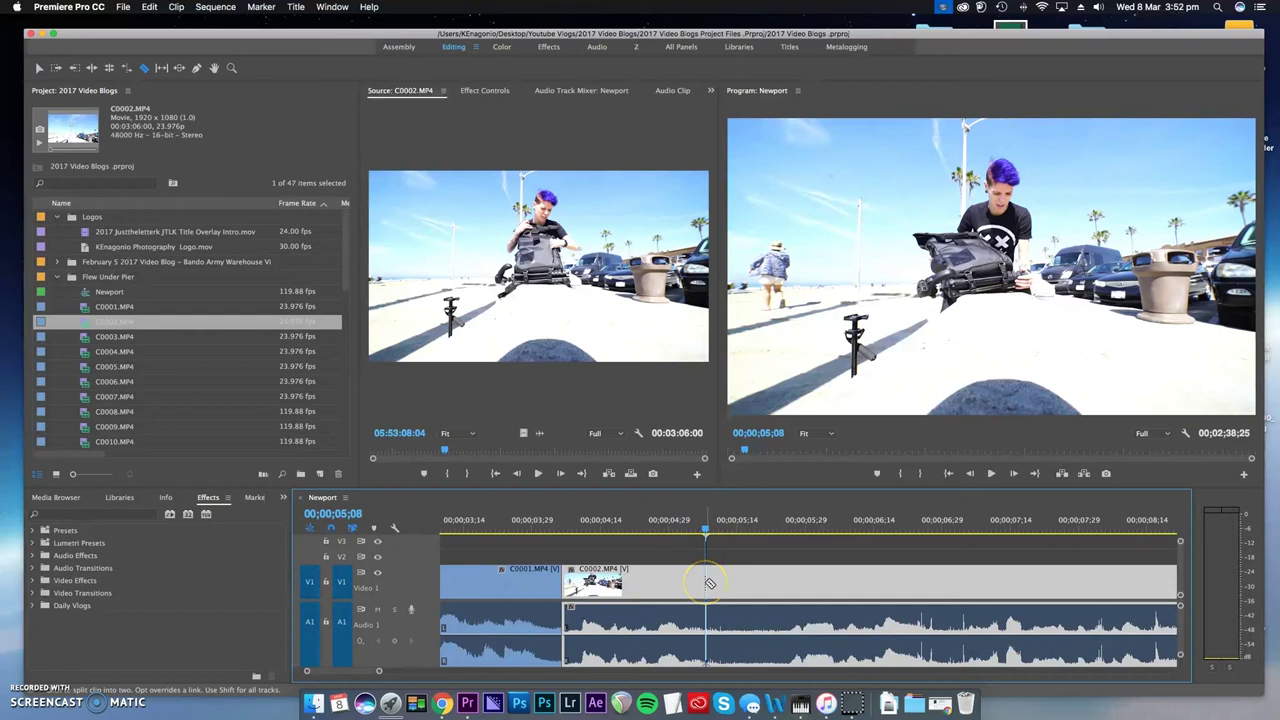
click(709, 583)
click(787, 575)
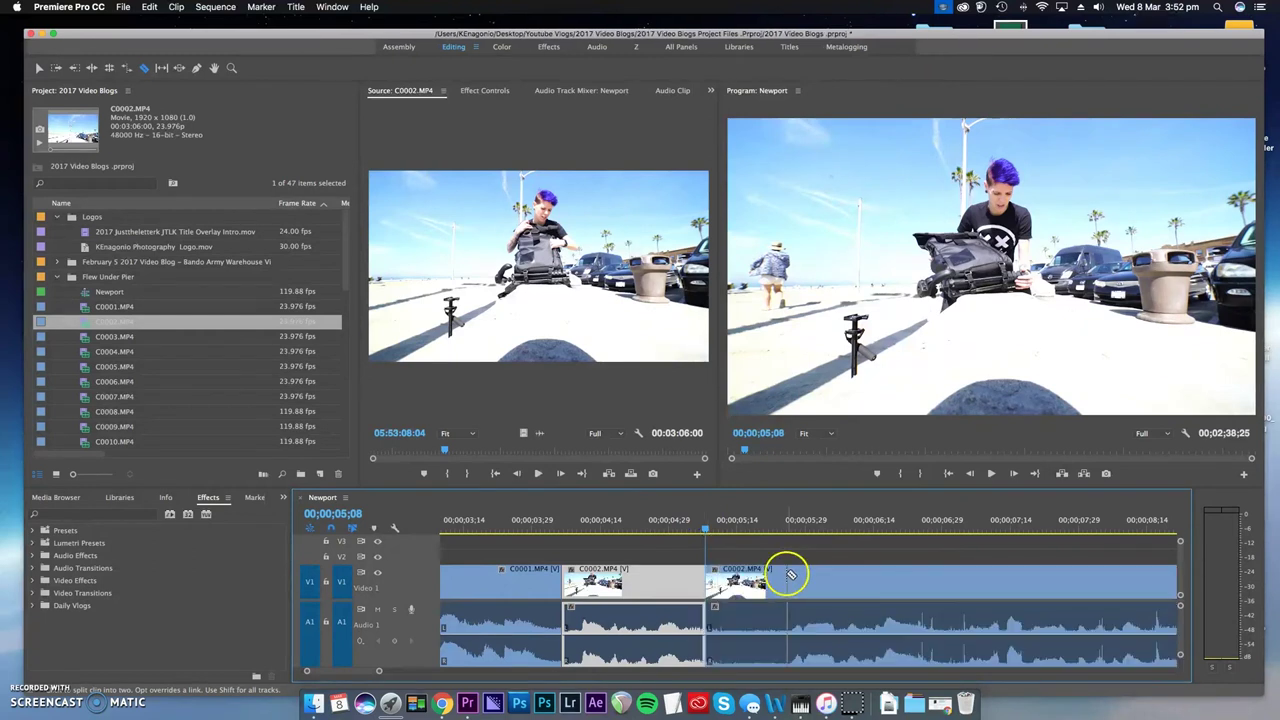
key(v)
click(755, 583)
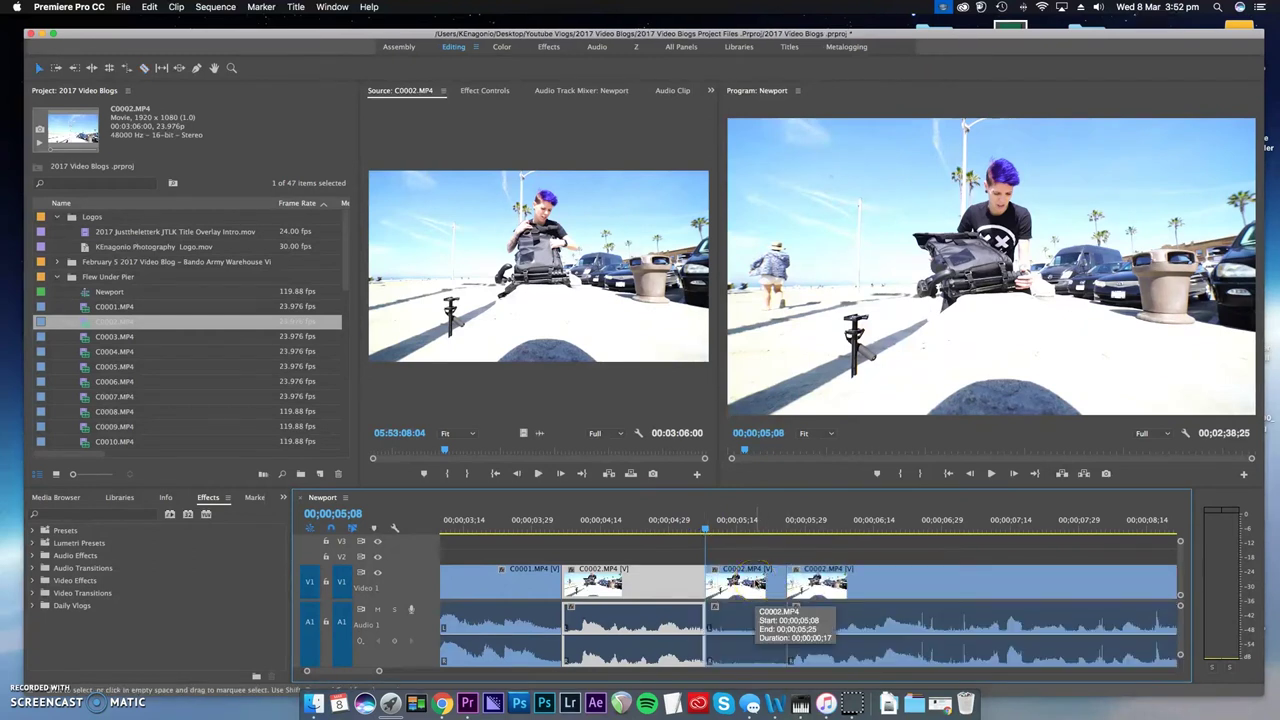
click(756, 580)
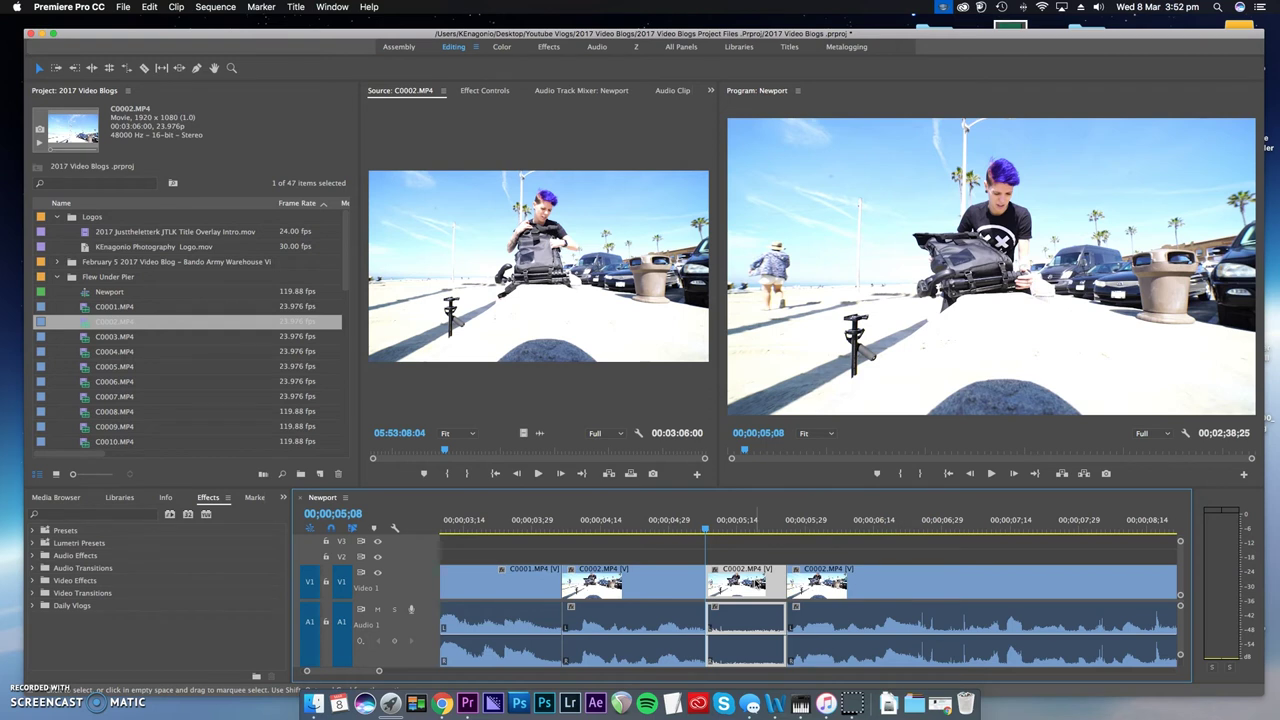
key(alt+BackSpace)
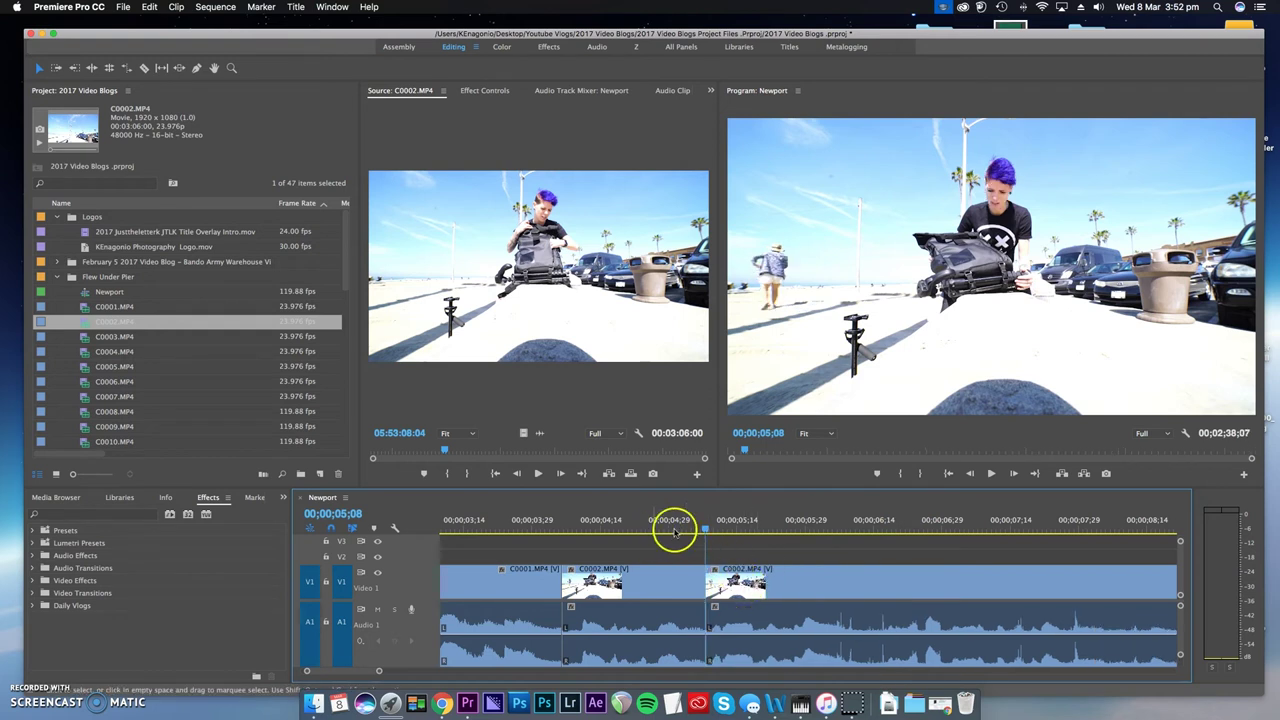
- Play the sequence across the new join in C0002.MP4 to about 6 seconds to check the edit
scroll(674, 558, down, 3)
click(528, 520)
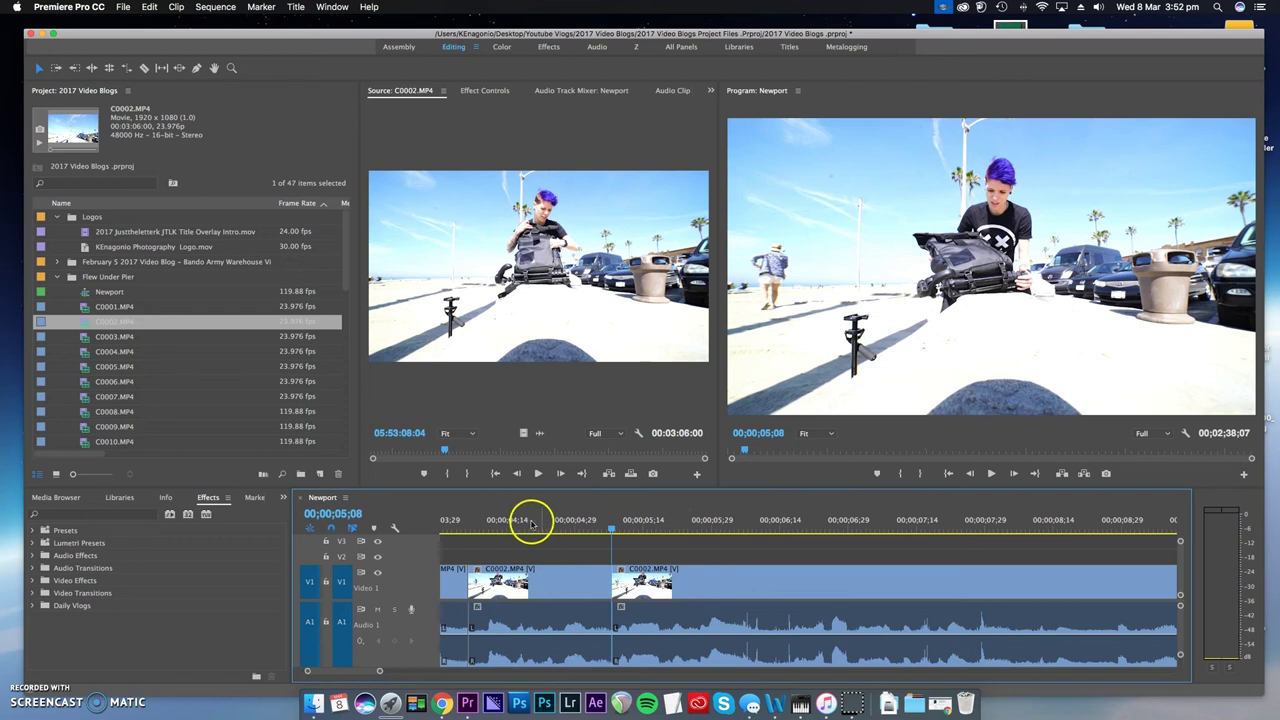
click(572, 522)
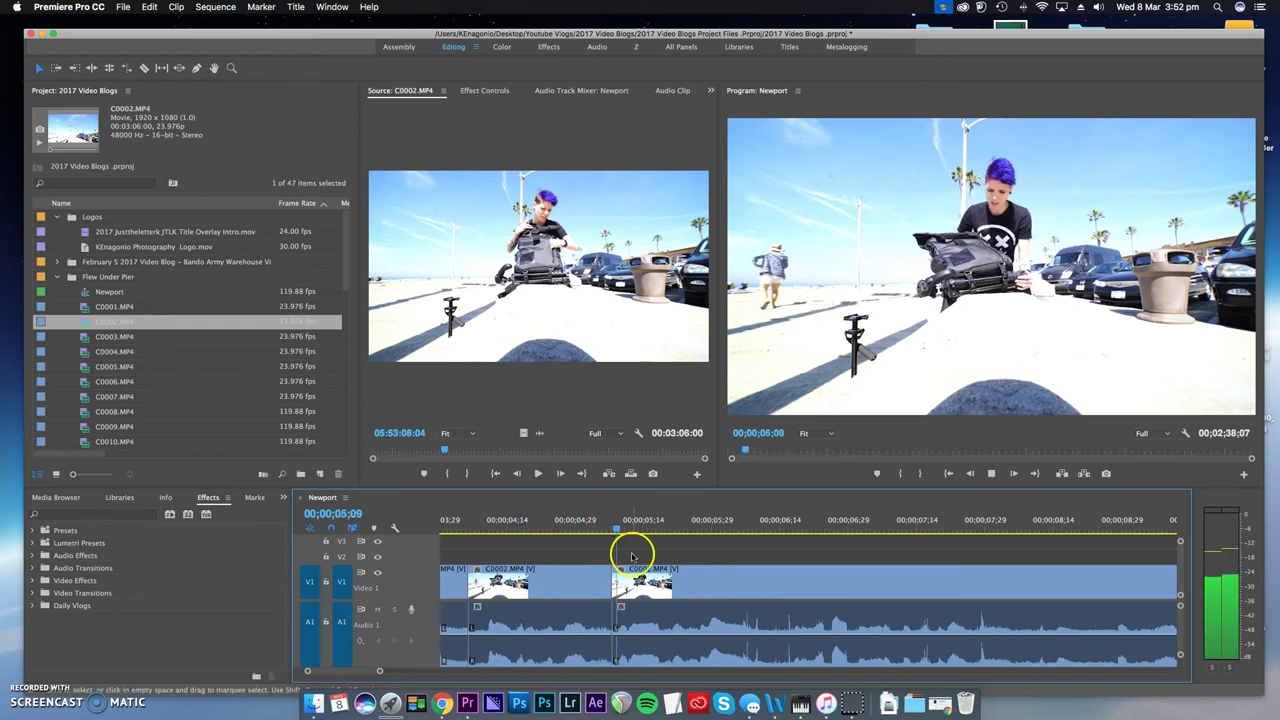
key(space)
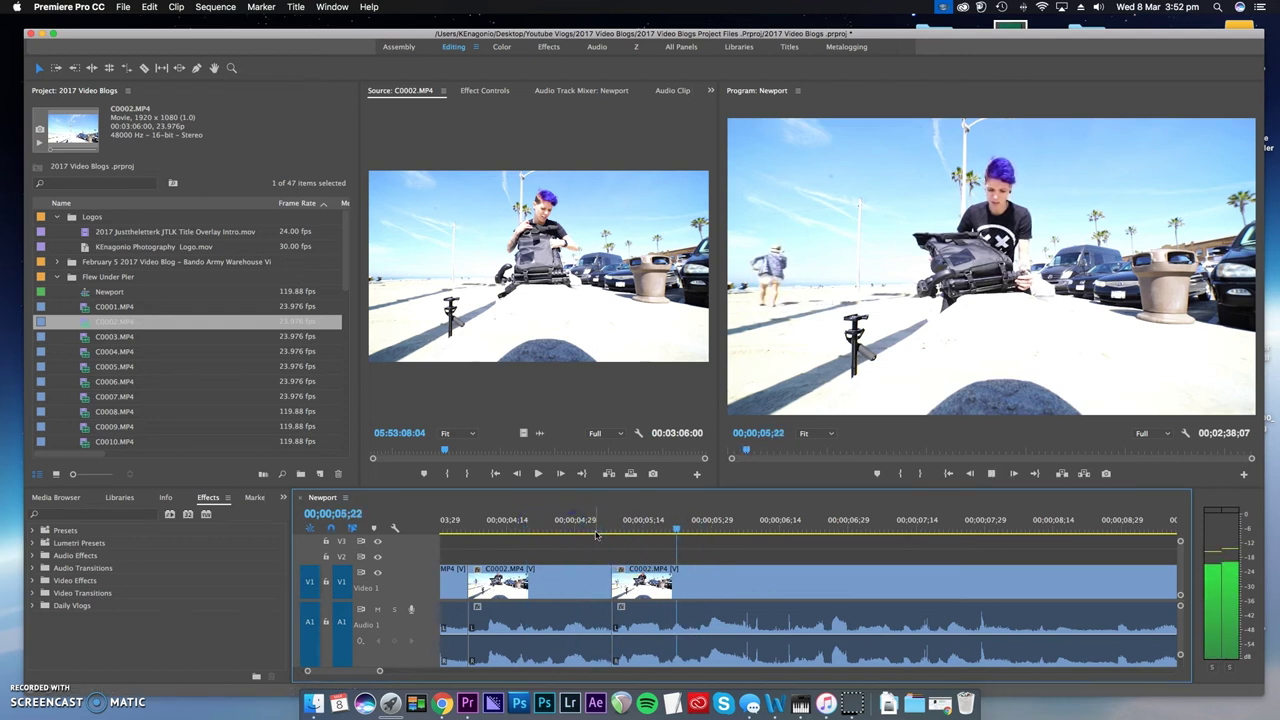
scroll(626, 542, down, 1)
key(space)
scroll(626, 542, down, 3)
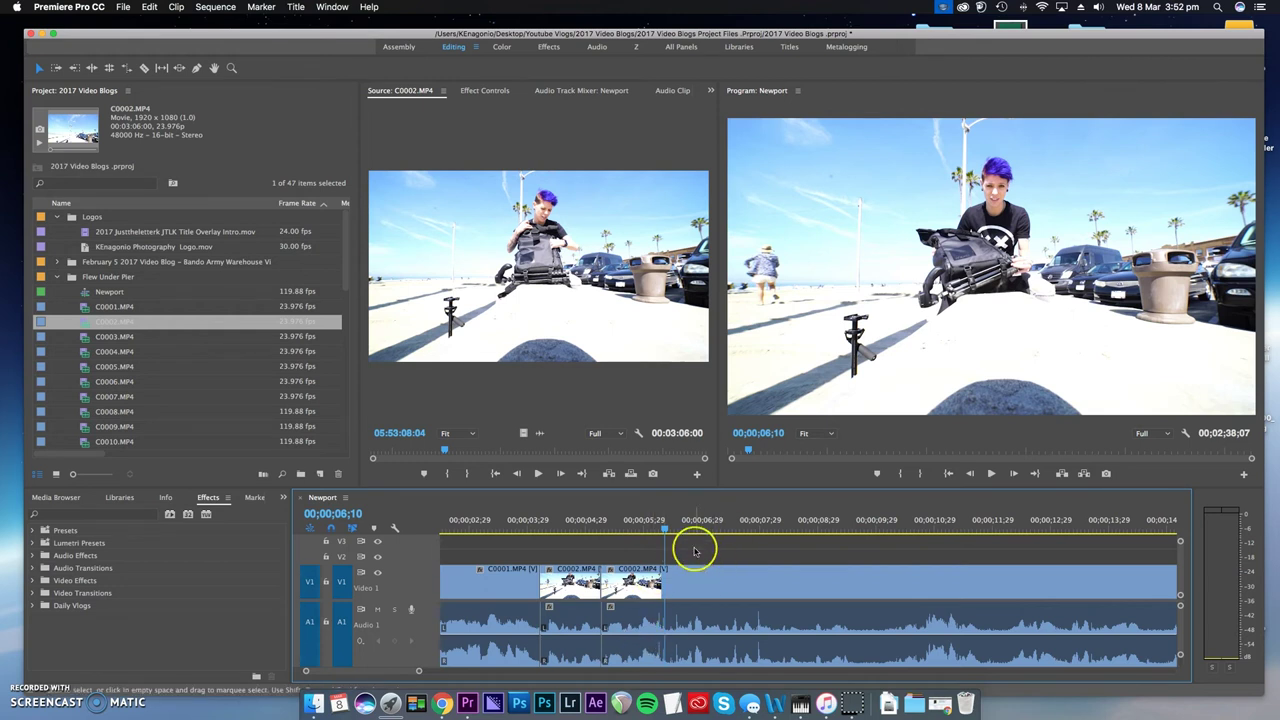
- Play on to find the next pause in C0002.MP4, cut around it from 00;00;09;19, and ripple-delete the piece of about 20 frames
key(space)
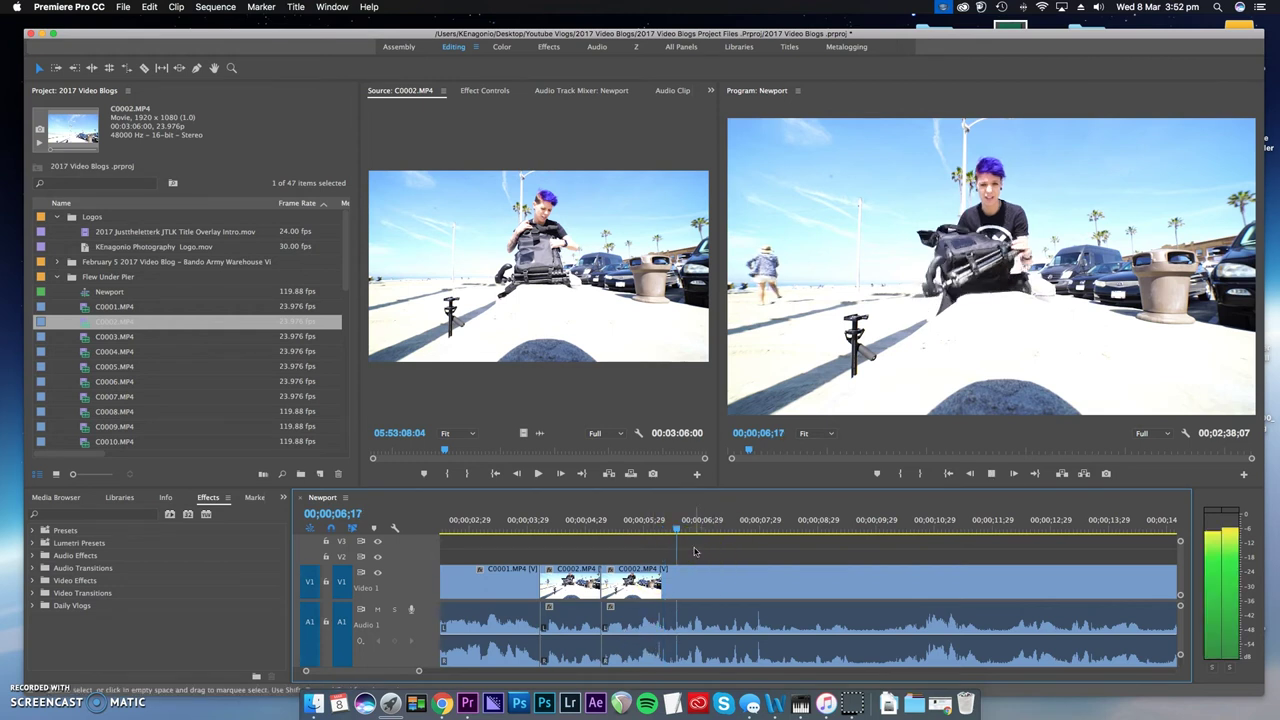
click(667, 596)
key(minus)
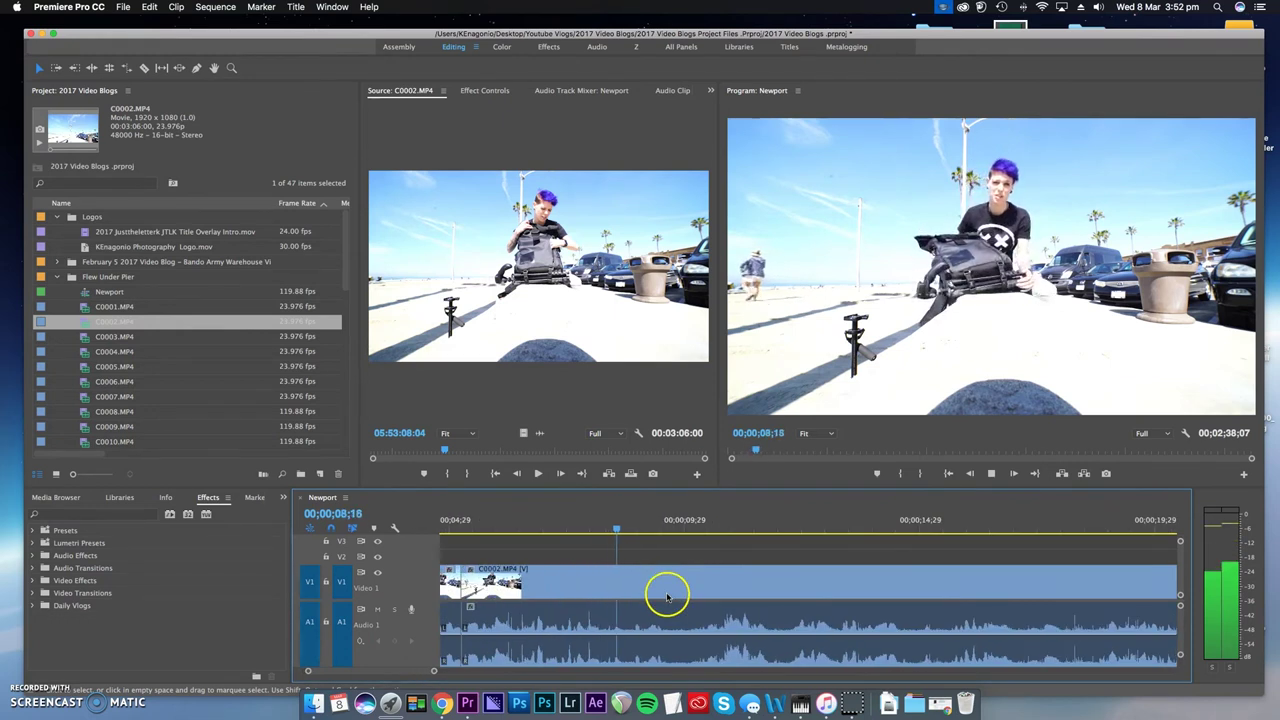
key(c)
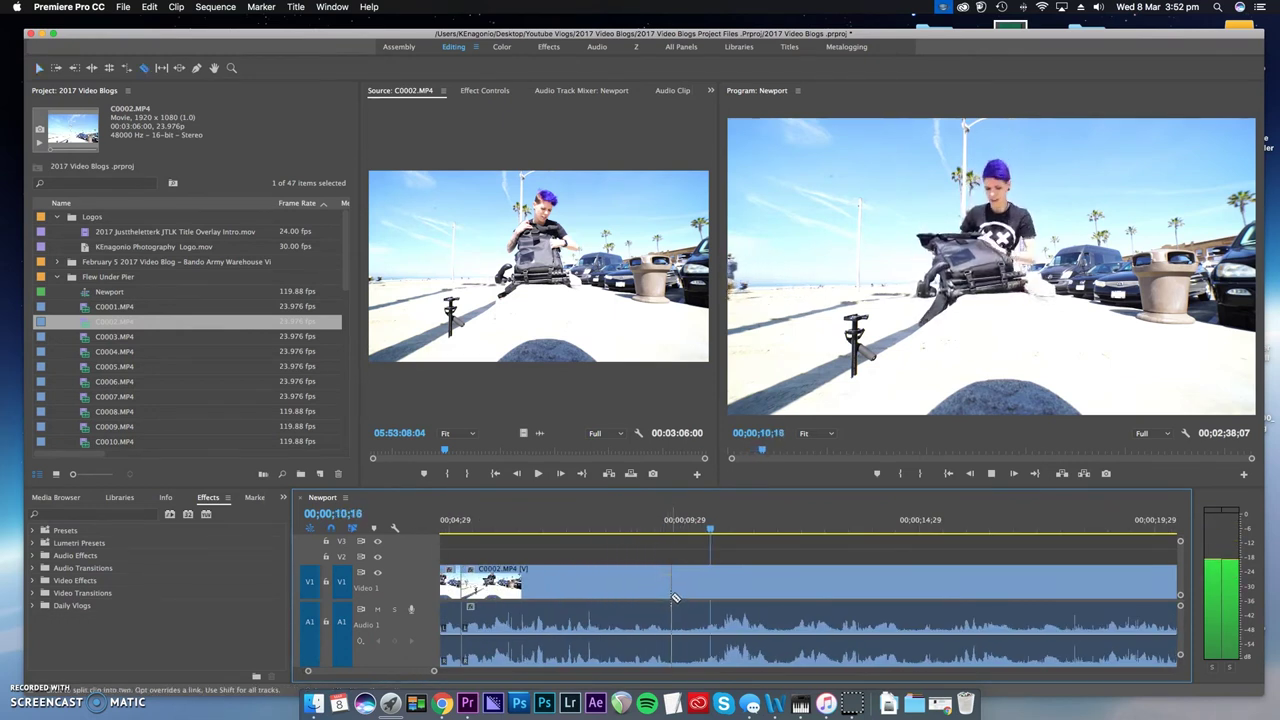
click(670, 597)
key(v)
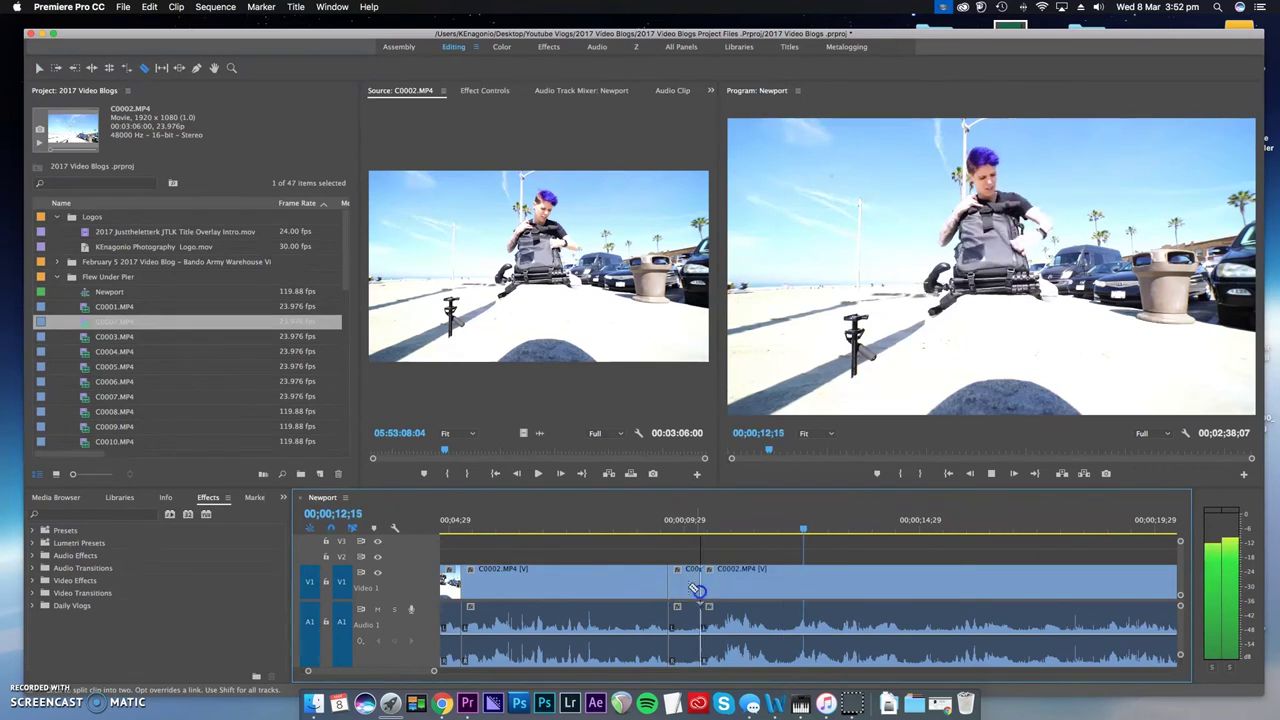
key(Up)
- Locate the next unwanted stretch of C0002.MP4, cut it out from 00;00;16;10 for about 1.5 seconds, and ripple-delete the piece
scroll(683, 603, right, 5)
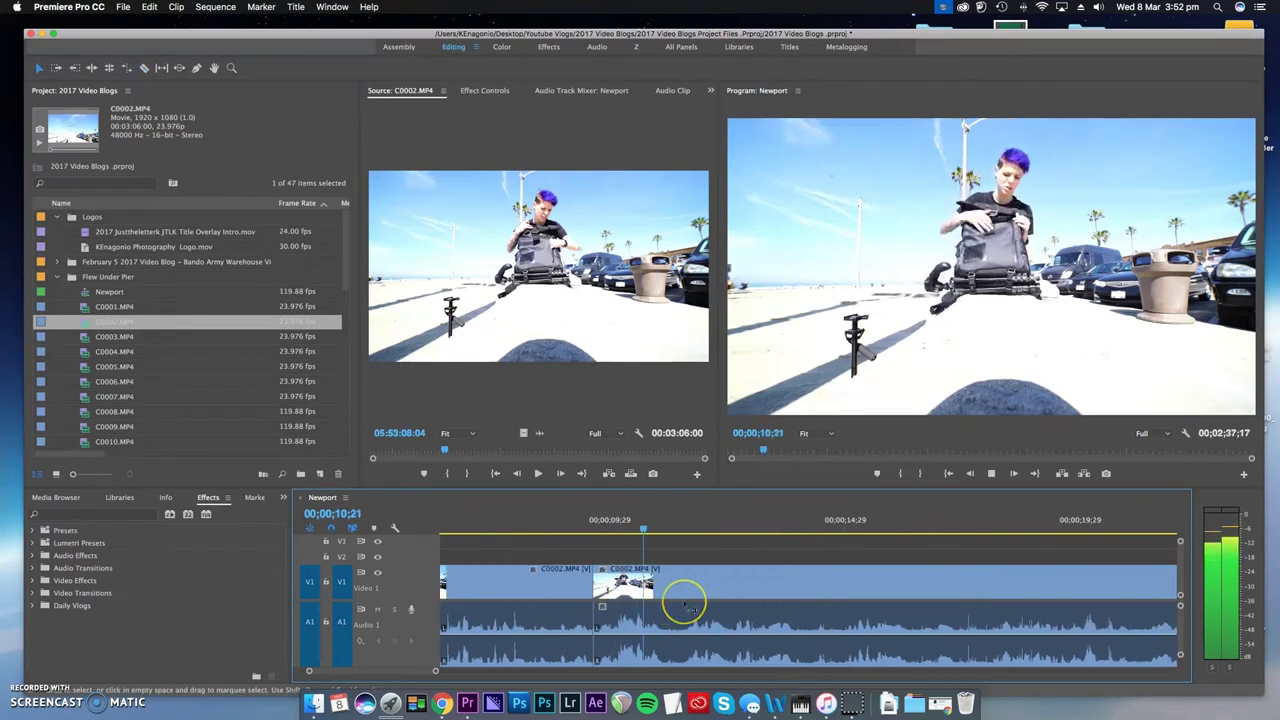
scroll(658, 601, down, 1)
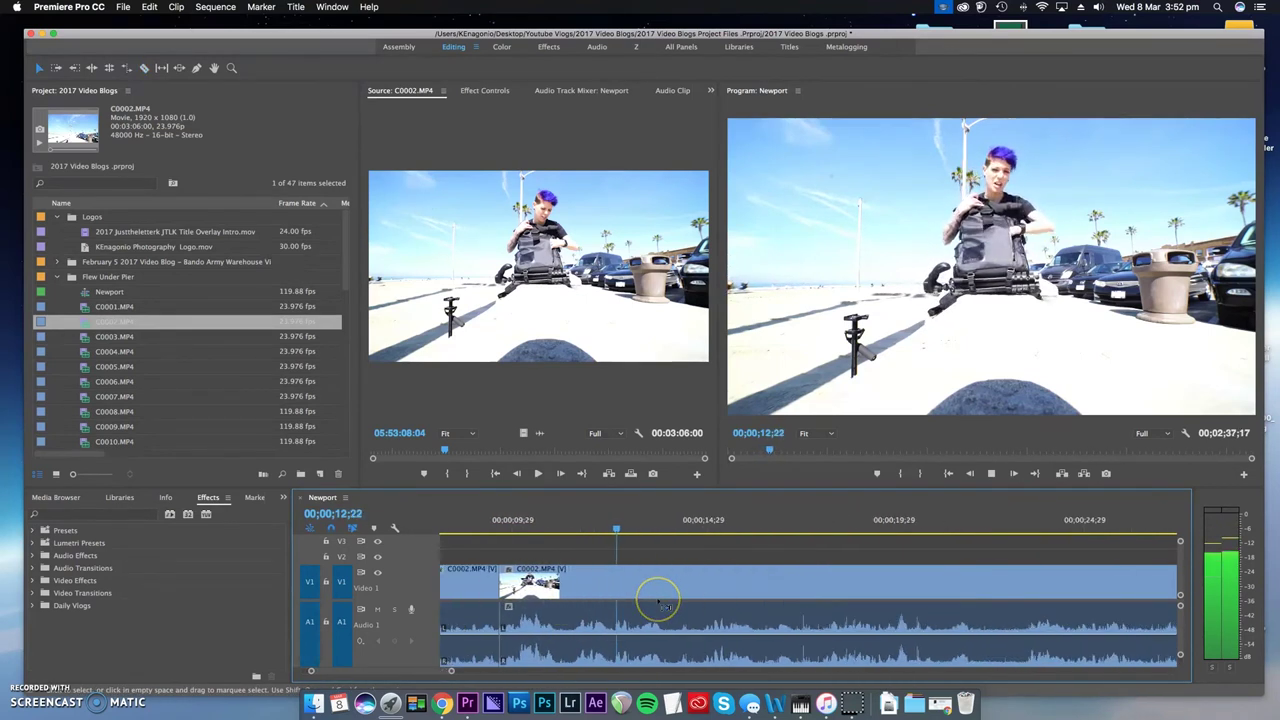
scroll(658, 601, right, 2)
scroll(658, 601, right, 1)
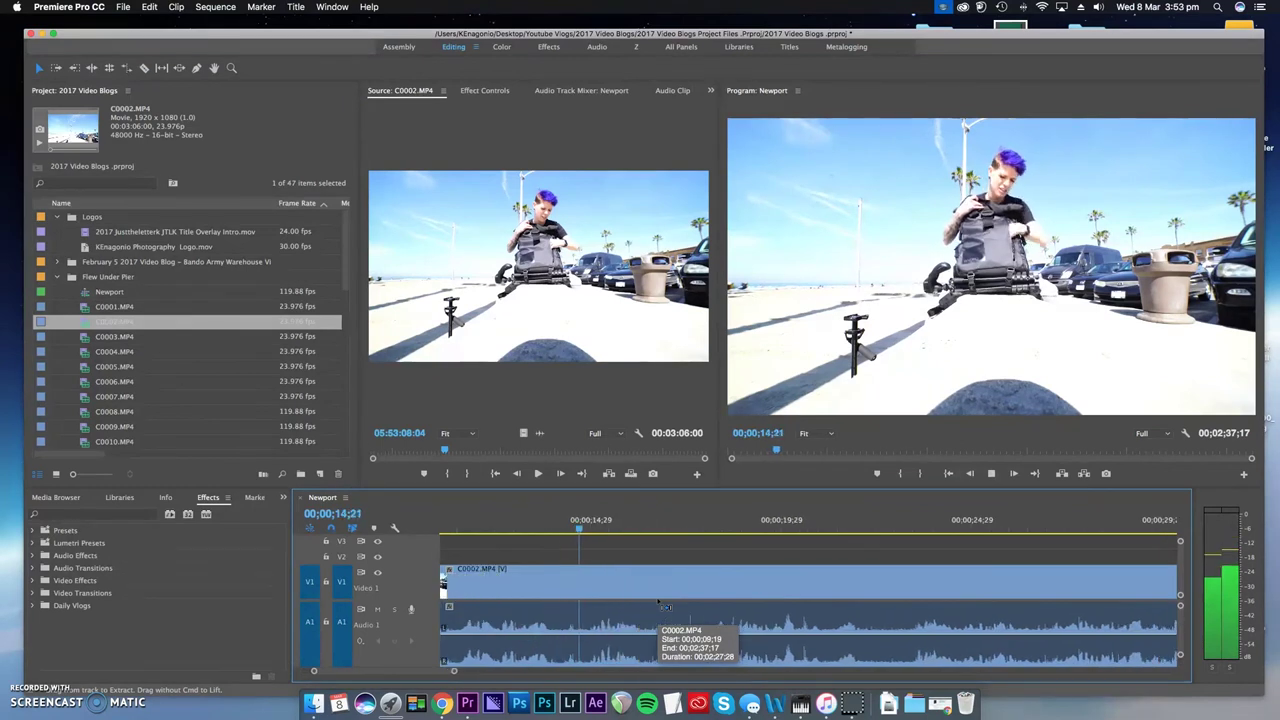
scroll(665, 605, right, 3)
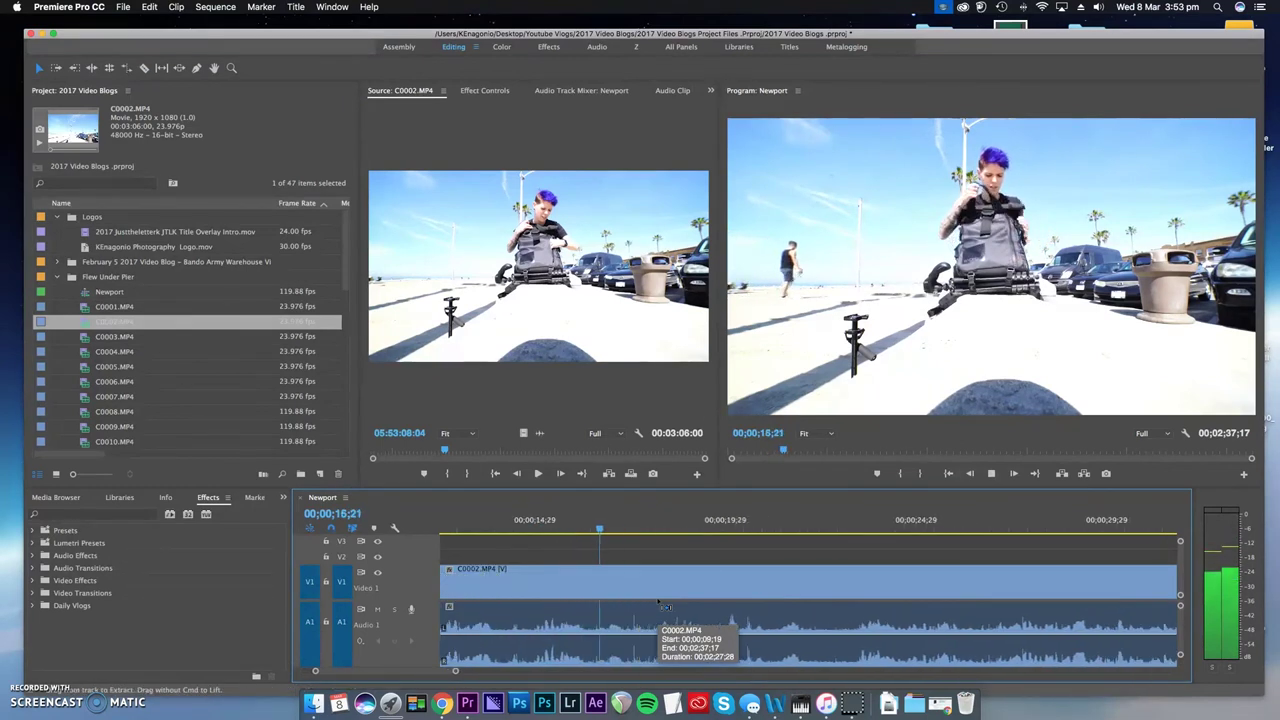
key(c)
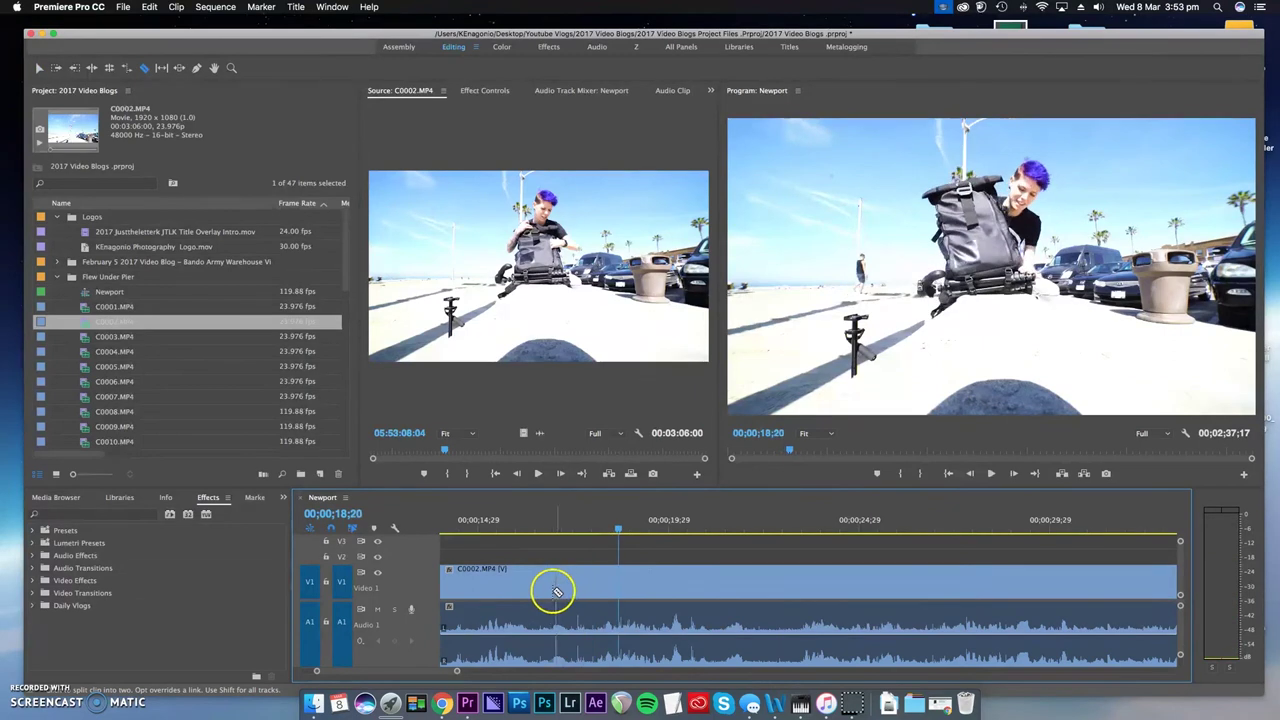
click(514, 523)
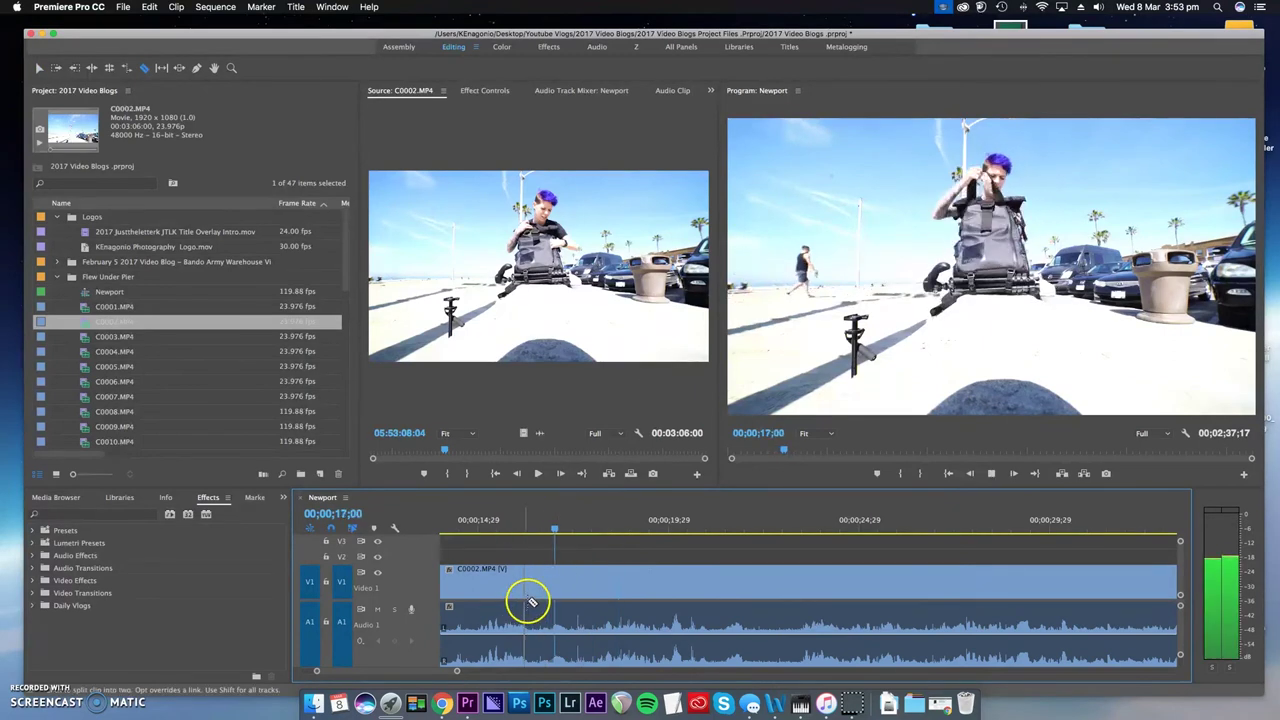
click(530, 598)
click(592, 597)
key(v)
click(565, 592)
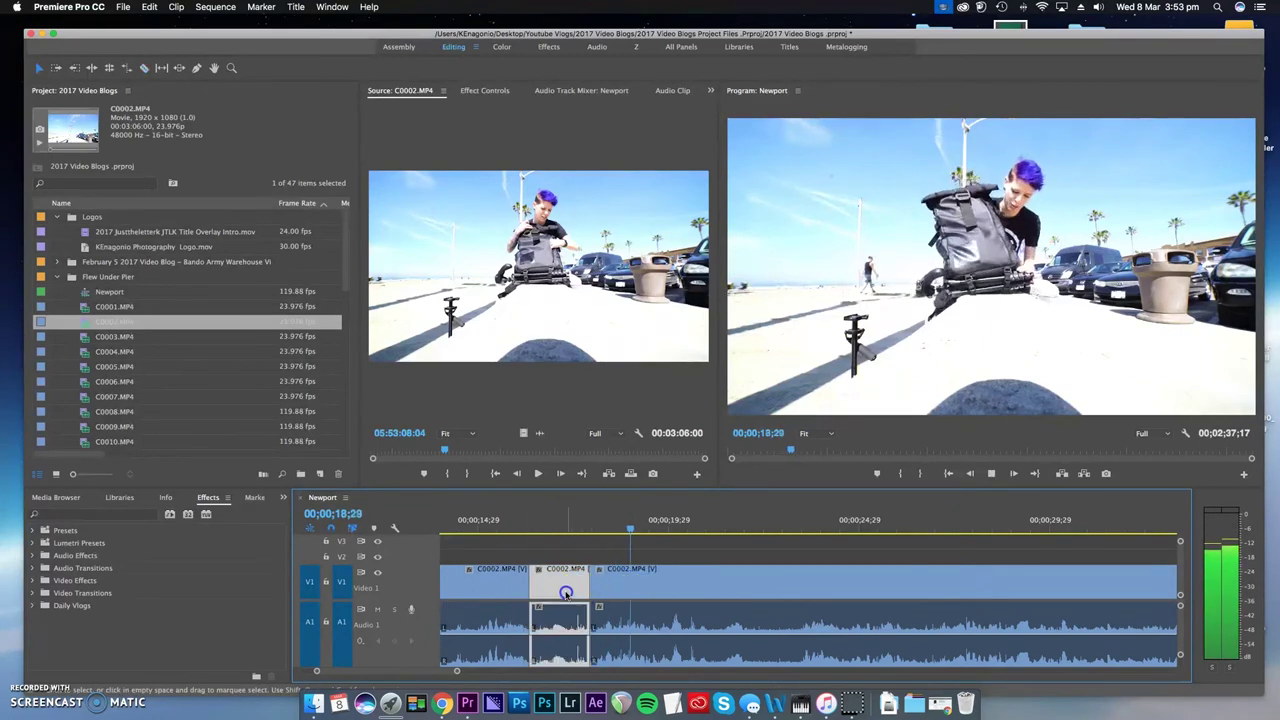
key(super+z)
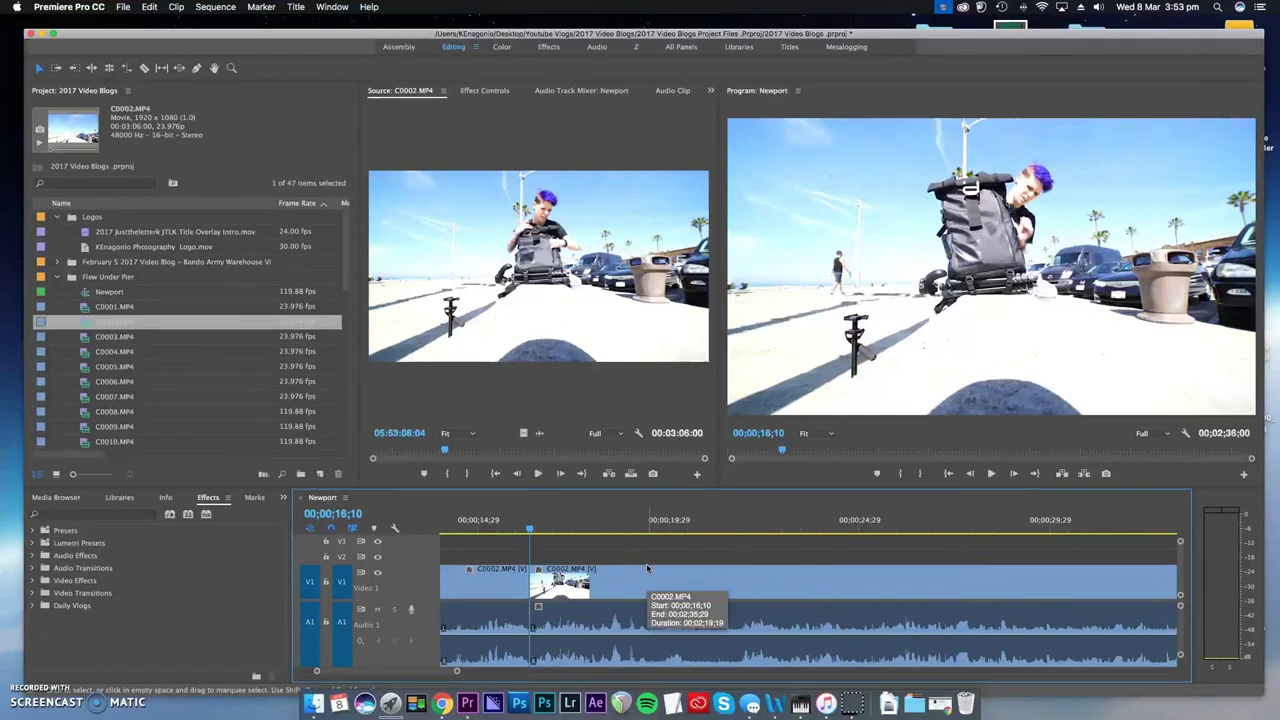
- Play past the last join, cut C0002.MP4 at 00;00;19;14 and about 2.3 seconds further on, and ripple-delete the piece between
key(space)
key(c)
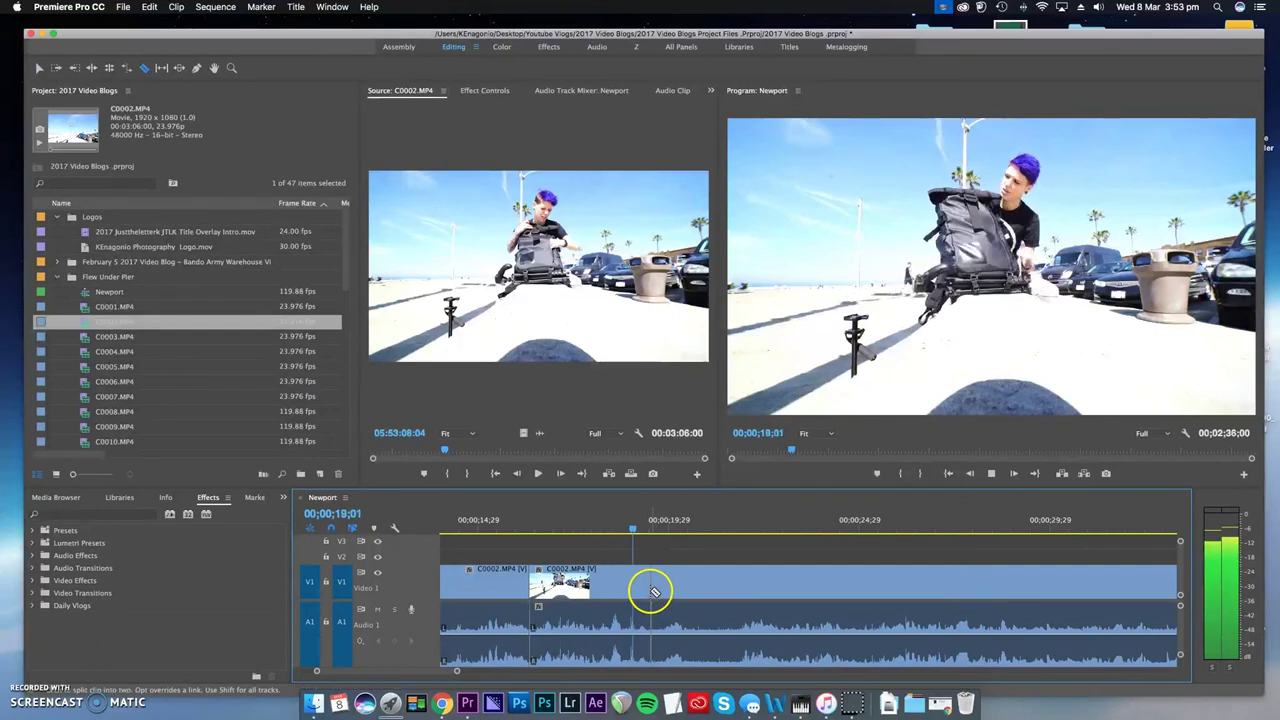
click(651, 598)
click(737, 598)
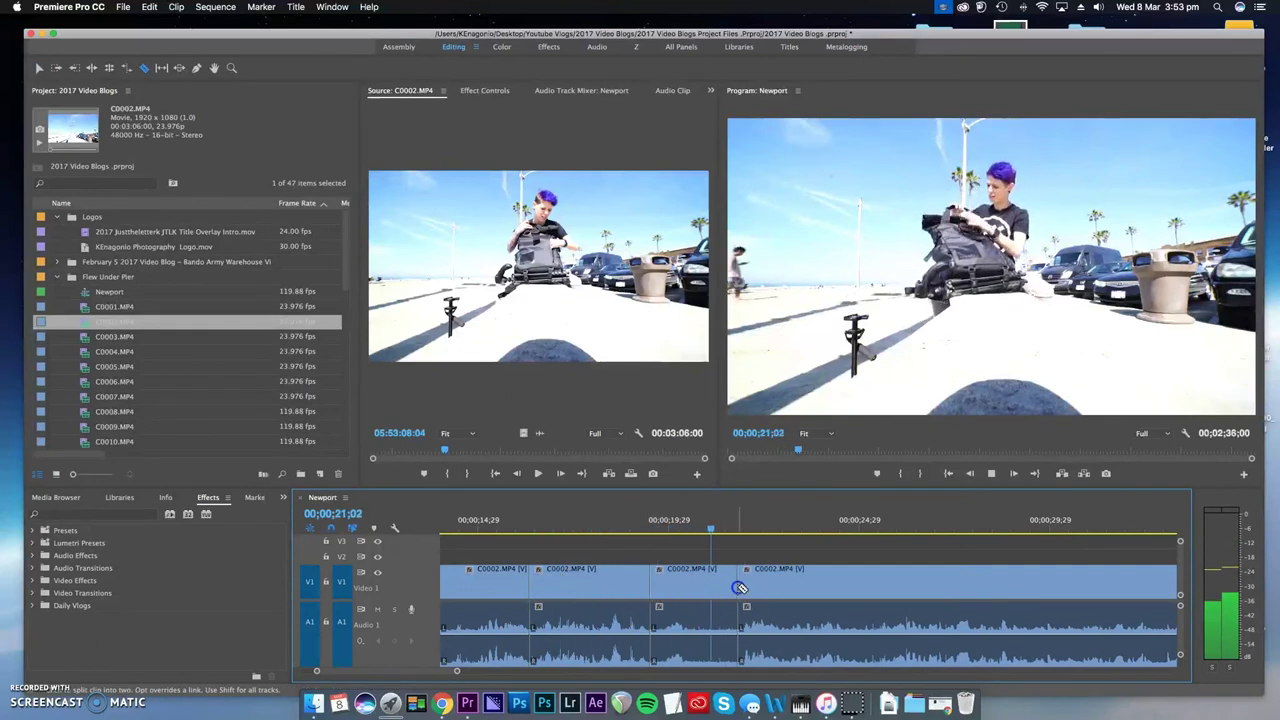
key(v)
click(715, 597)
key(shift+Delete)
click(718, 597)
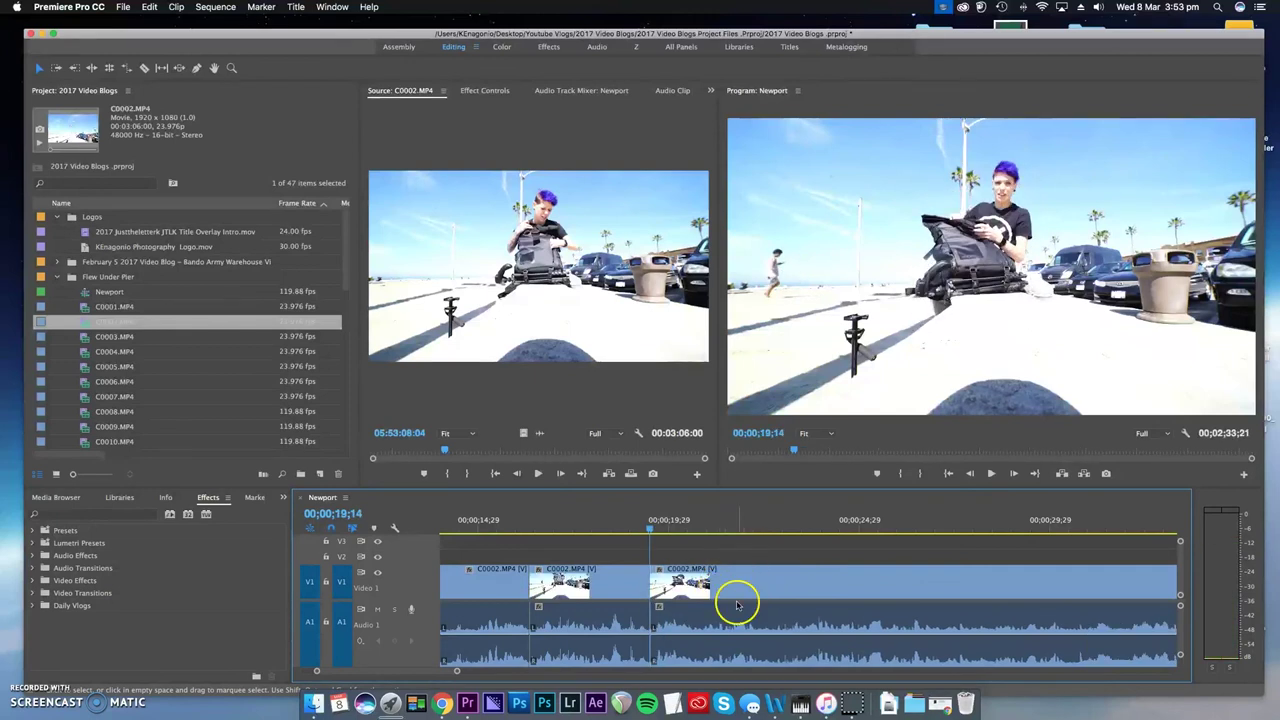
- Play on to the next pause in C0002.MP4, cut it at 00;00;30;28 and about 00;00;31;29, and ripple-delete the piece between
key(space)
scroll(720, 600, right, 2)
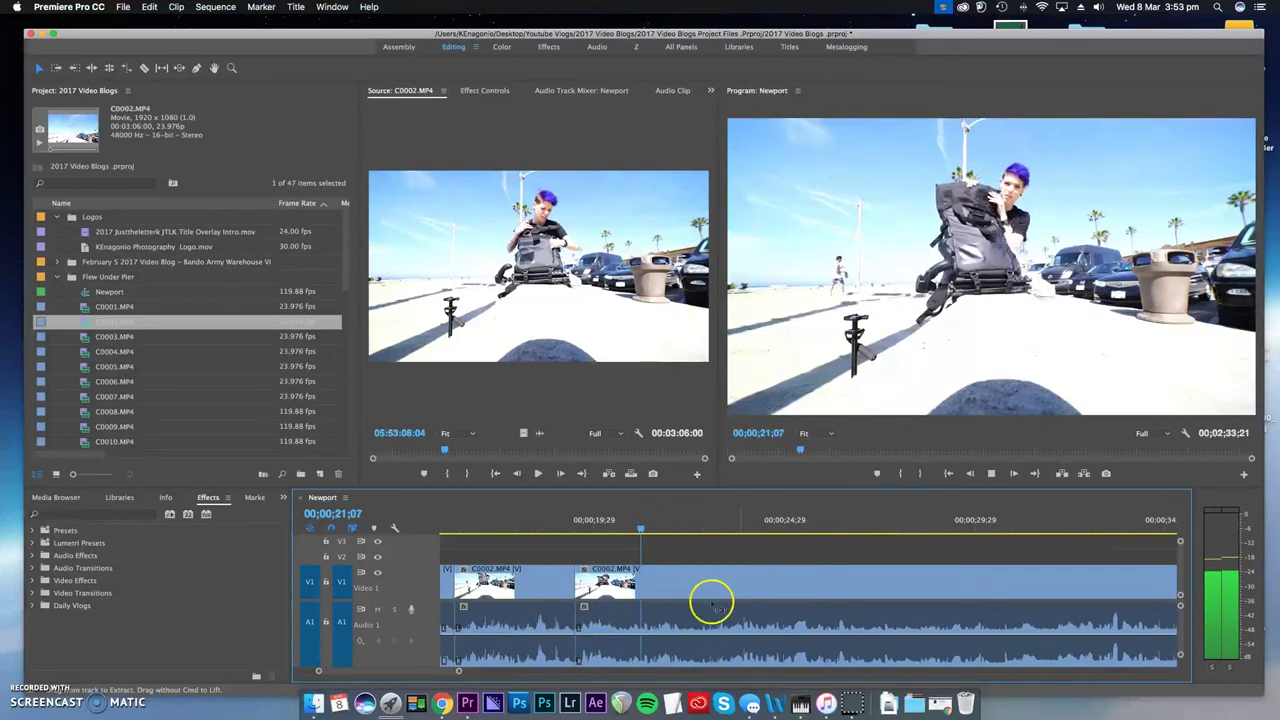
scroll(701, 606, right, 1)
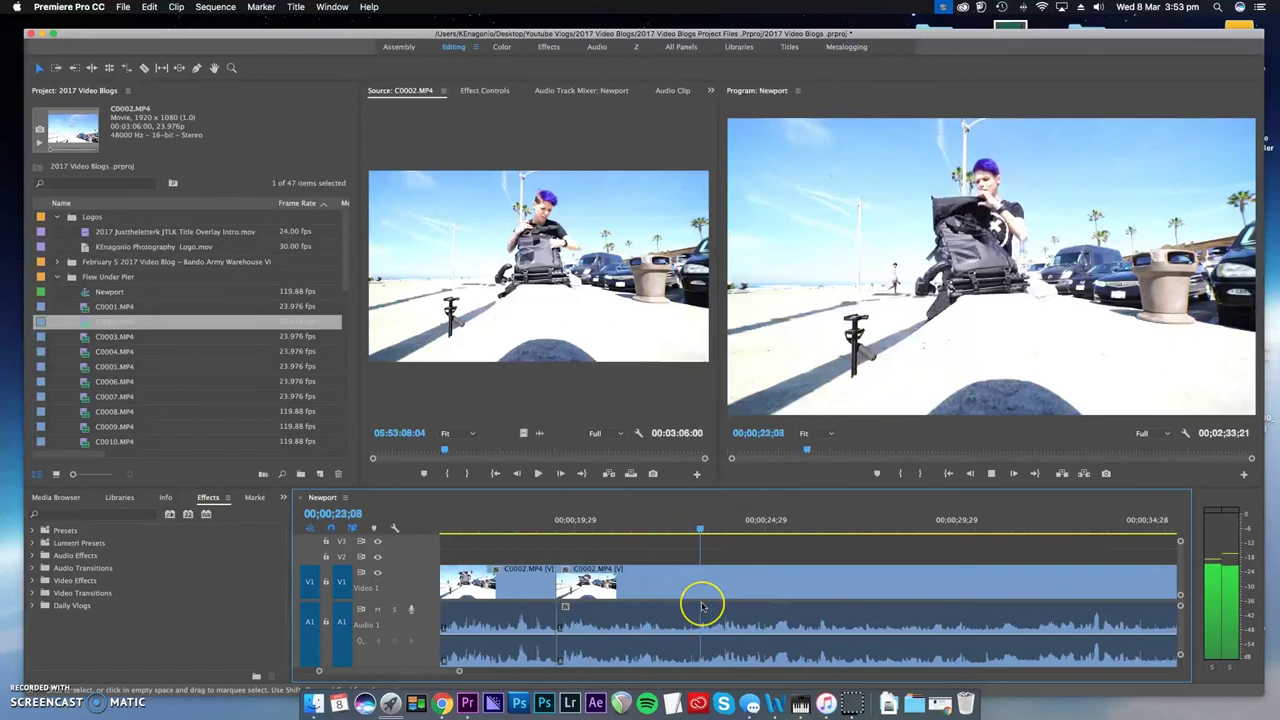
scroll(703, 605, right, 5)
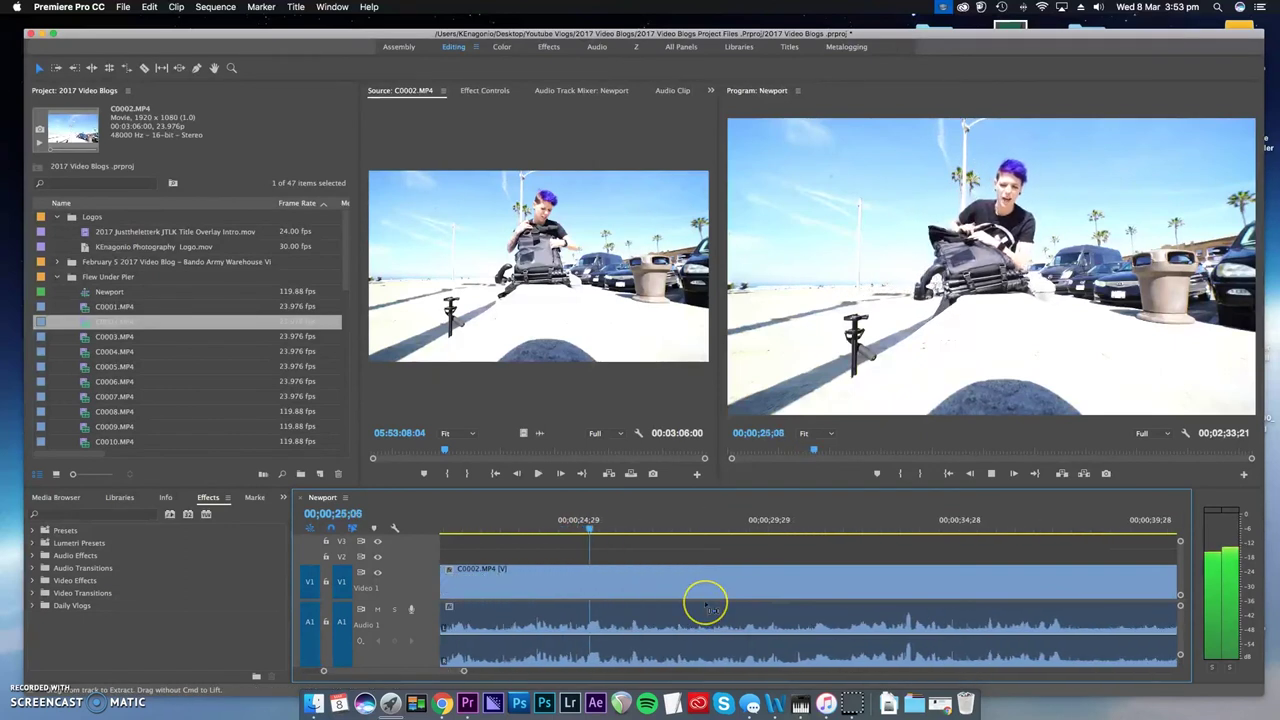
scroll(708, 606, right, 3)
key(c)
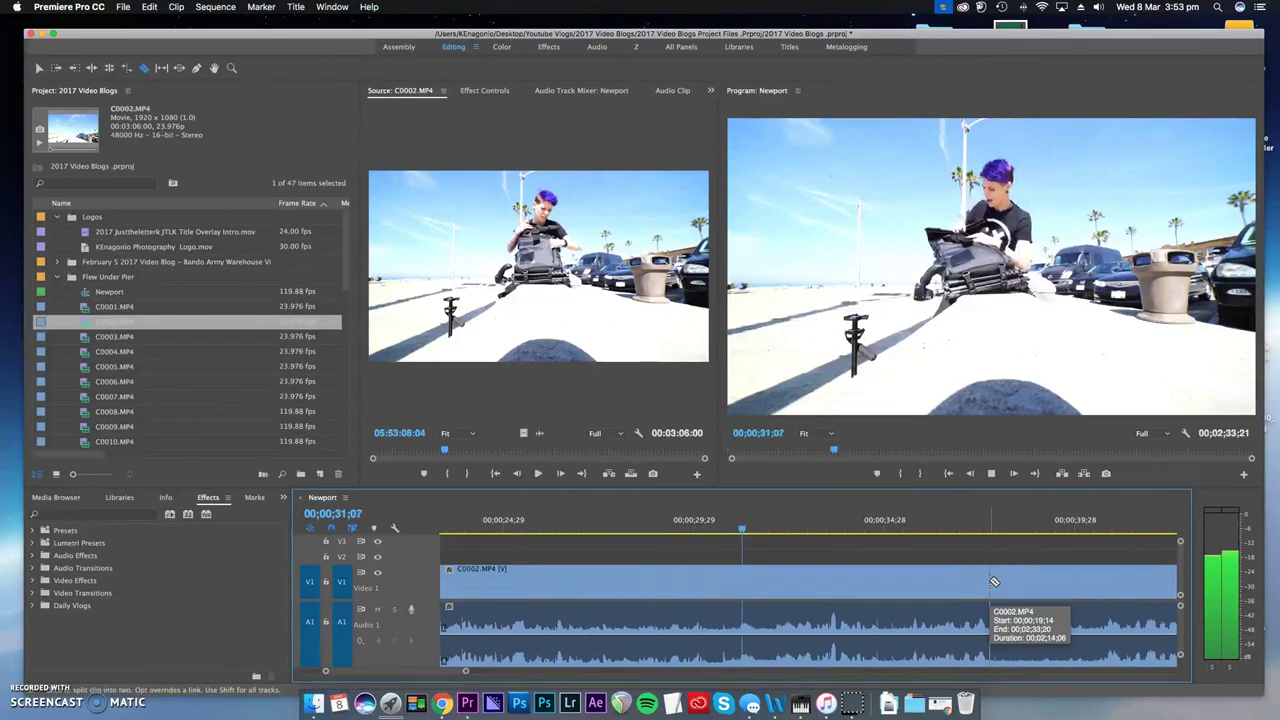
click(731, 605)
key(v)
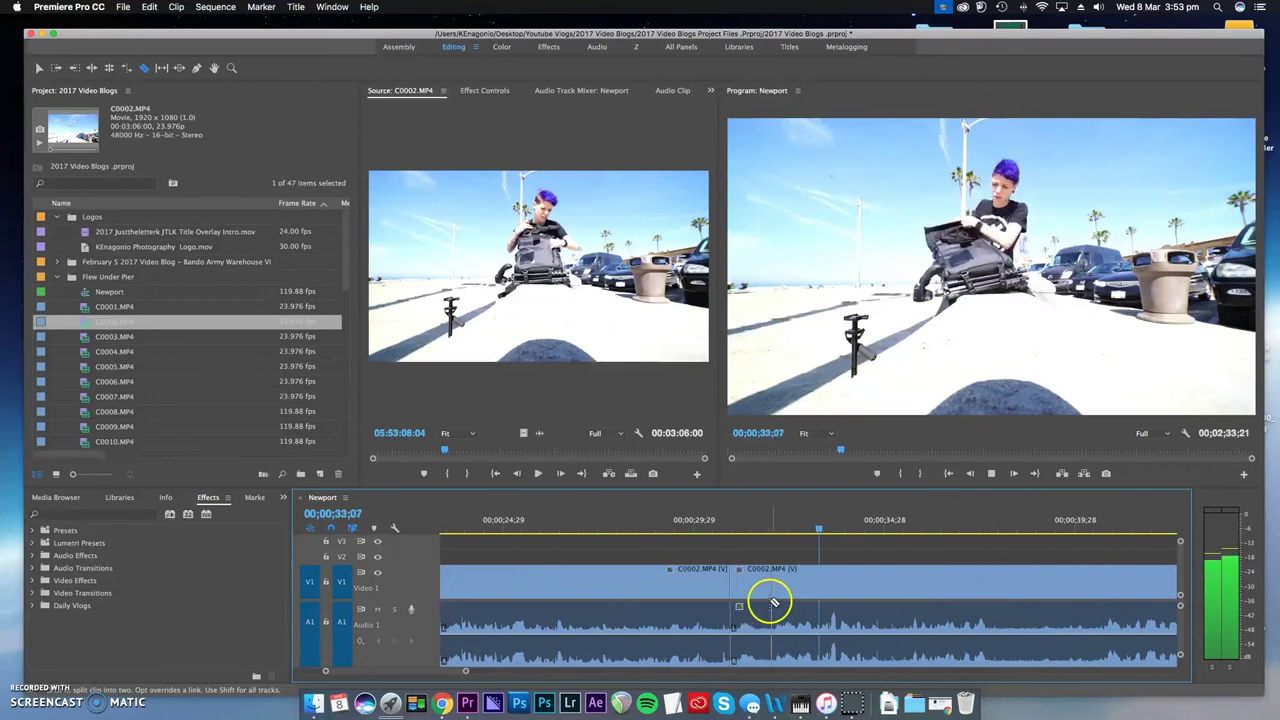
click(747, 590)
key(c)
click(770, 590)
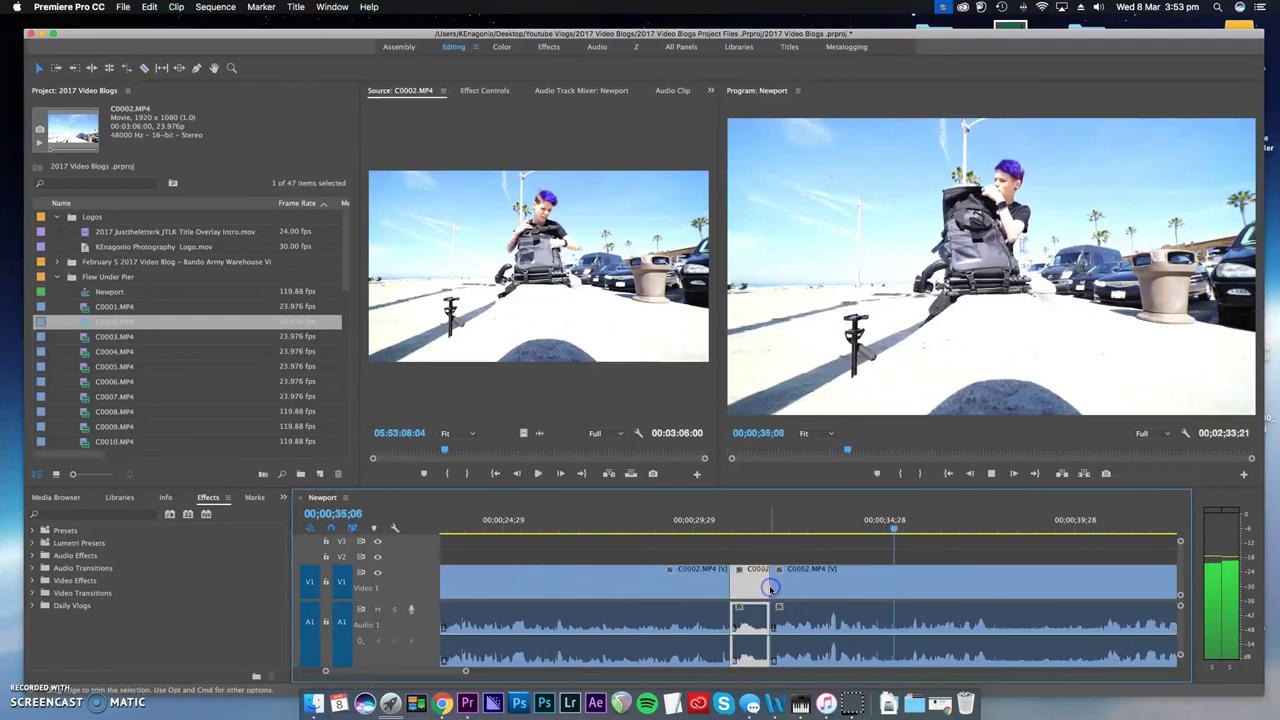
key(v)
key(shift+Delete)
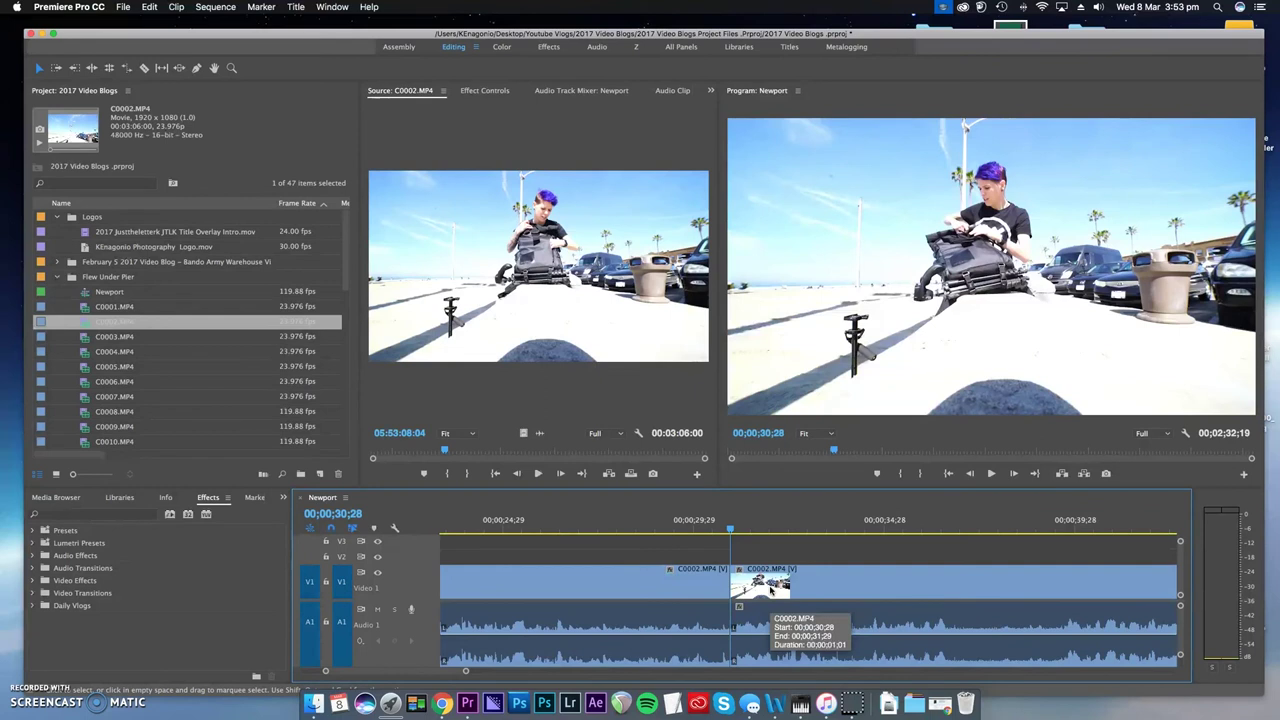
click(750, 486)
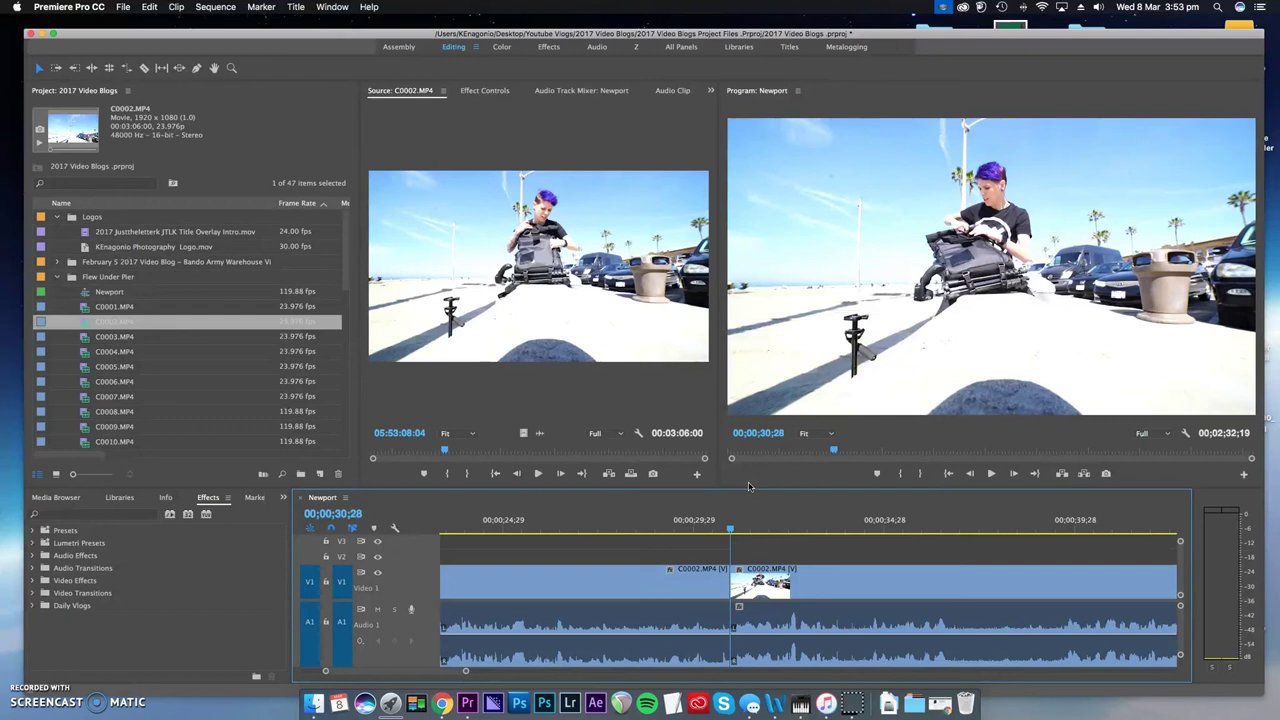
- Cut C0002.MP4 at 00;00;36;21 and about 3 seconds further on, ripple-delete the piece, and return the playhead to 00;00;30;10
scroll(757, 608, down, 3)
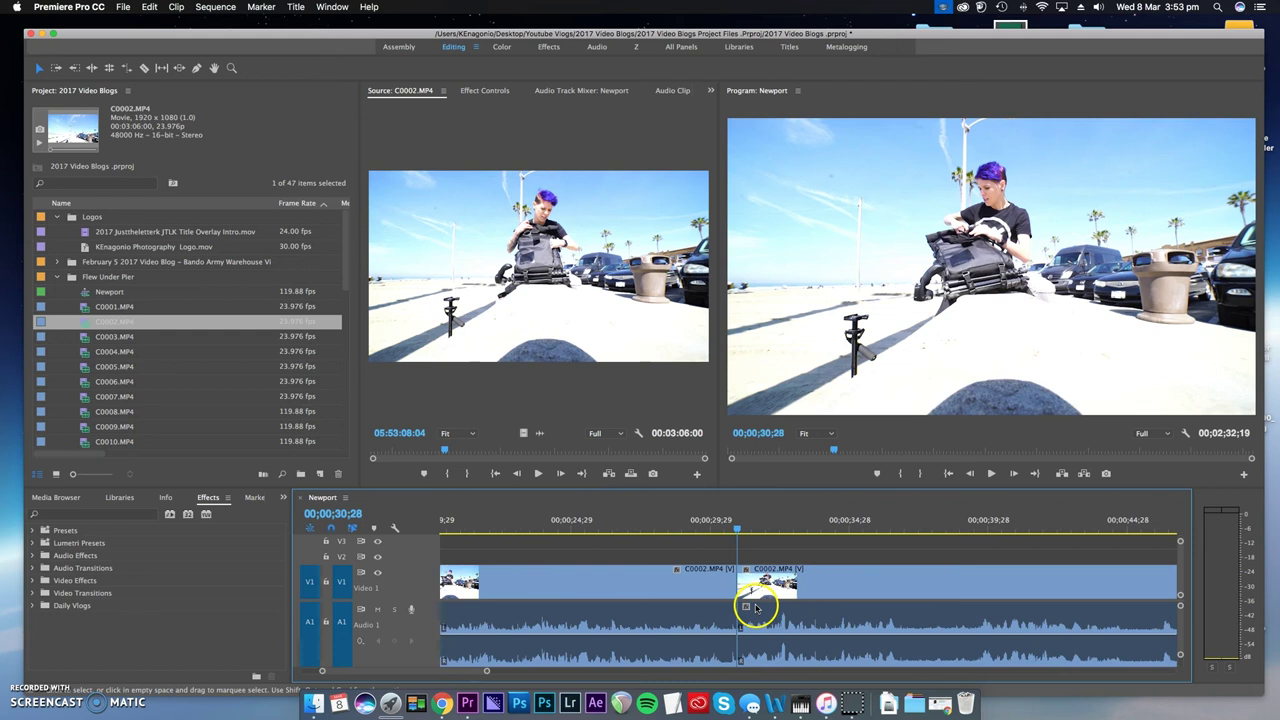
scroll(758, 605, right, 3)
key(c)
mouse_move(737, 528)
mouse_down()
mouse_move(759, 529)
mouse_move(733, 529)
mouse_up()
key(space)
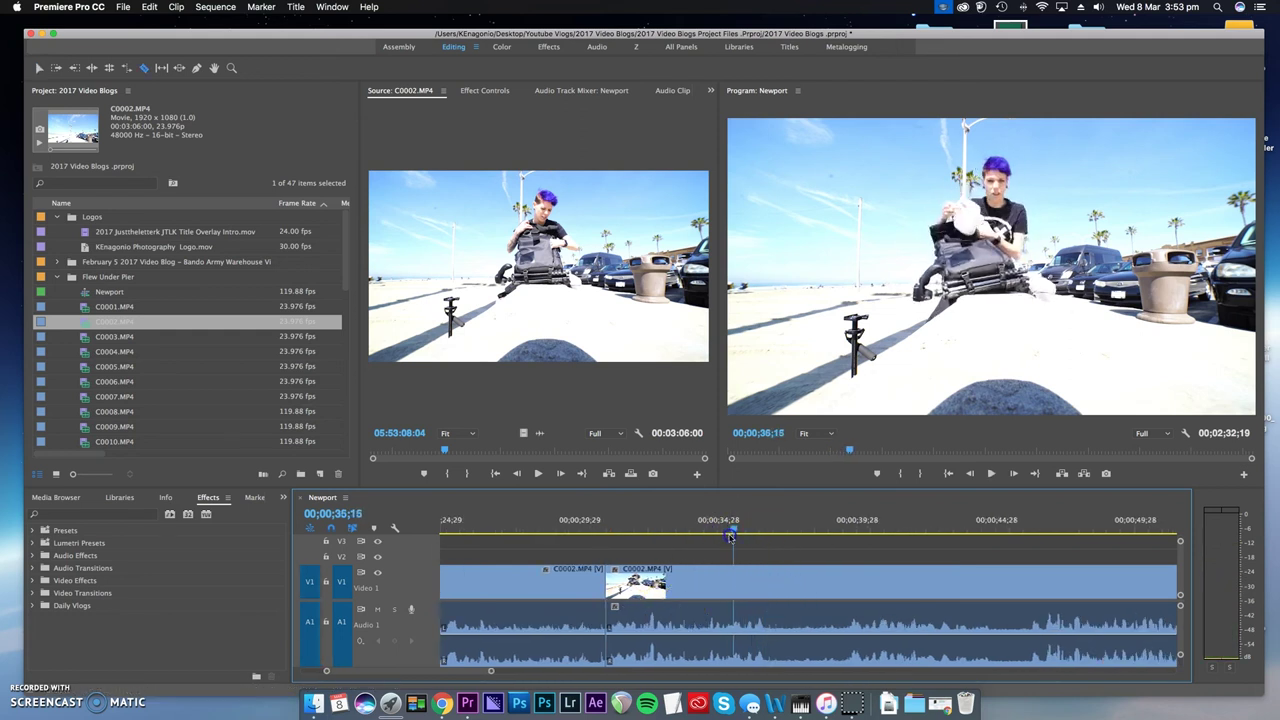
key(space)
key(space)
click(768, 591)
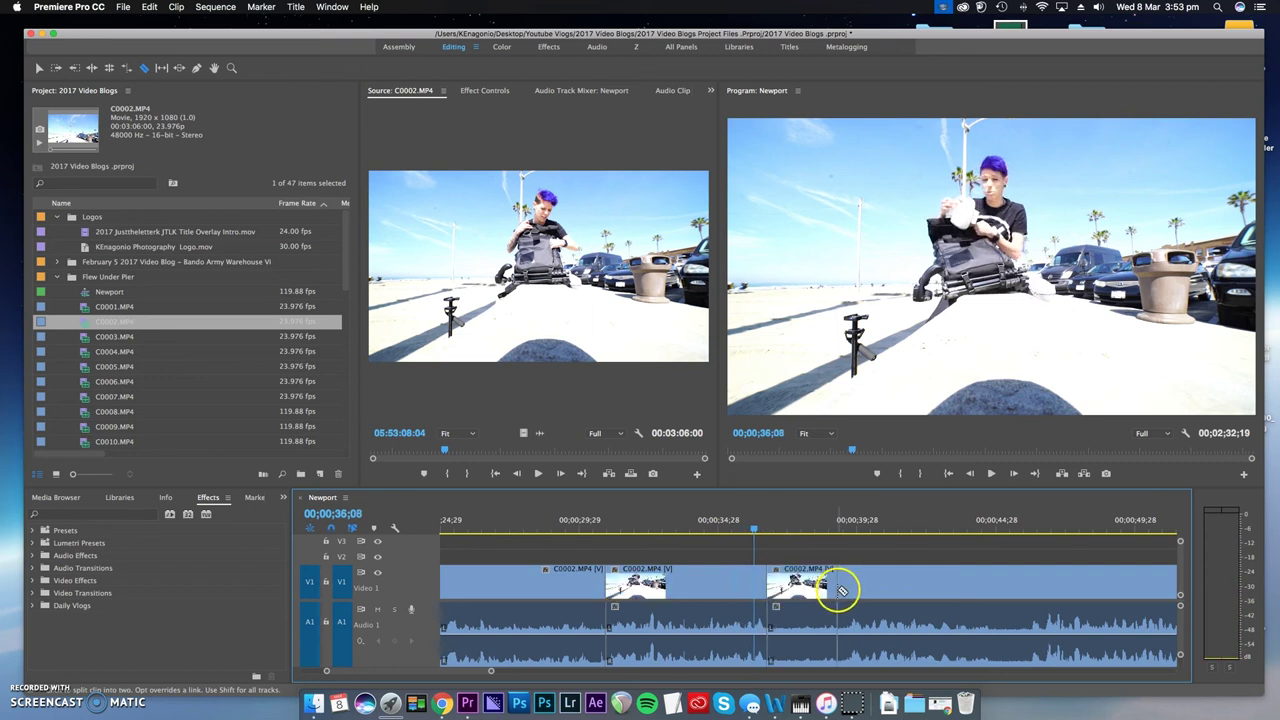
click(845, 591)
key(v)
click(798, 588)
key(shift+Delete)
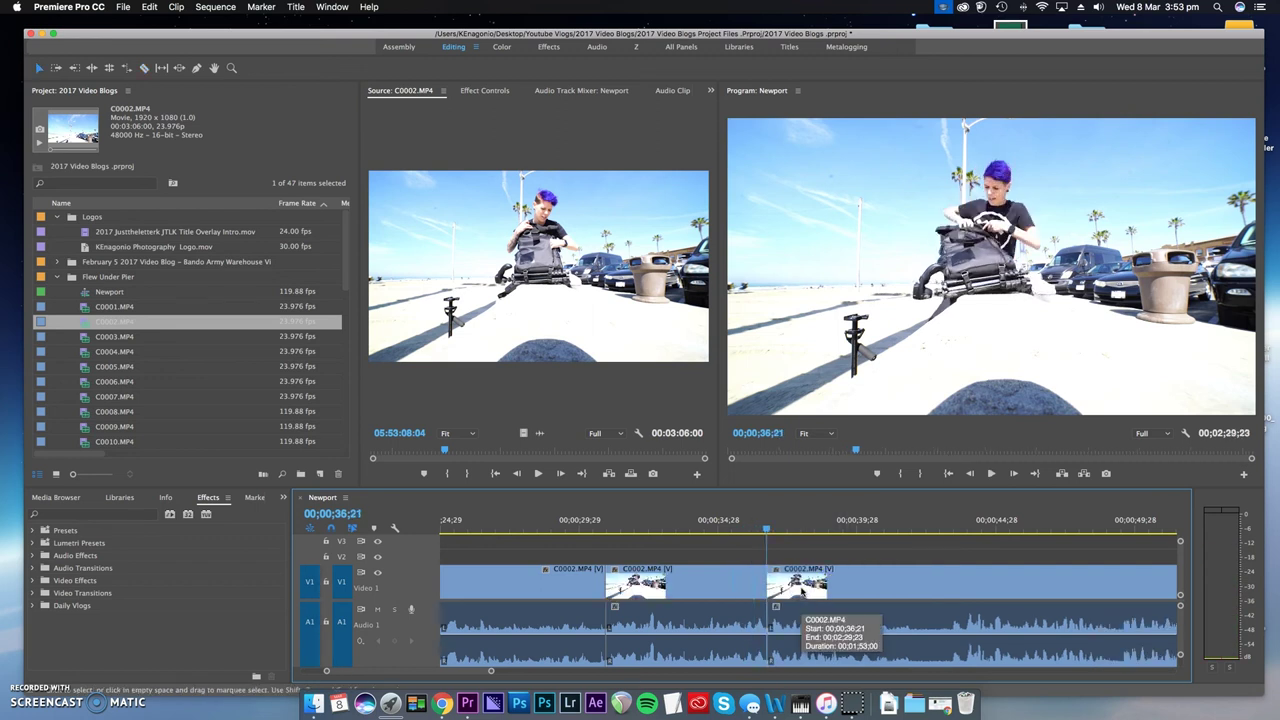
click(590, 522)
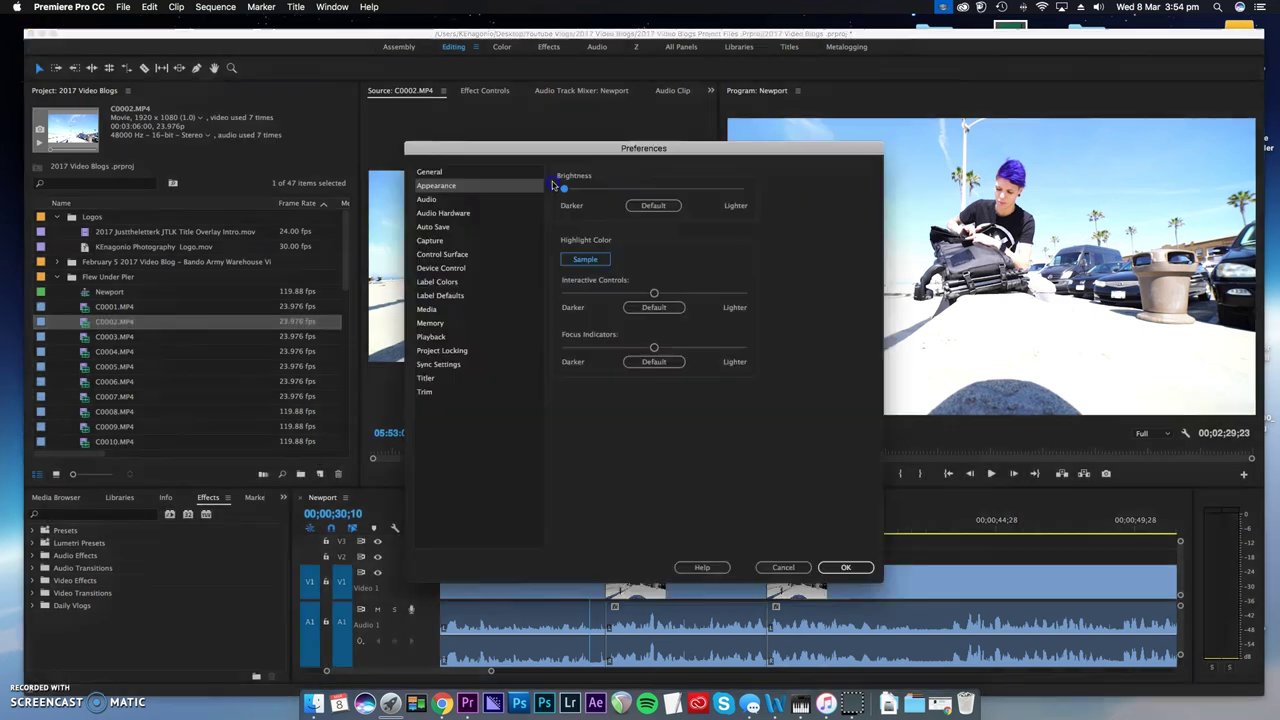
- Set Brightness and the Interactive Controls highlight to their lightest levels in the Appearance preferences and apply the changes
drag(563, 188, 746, 189)
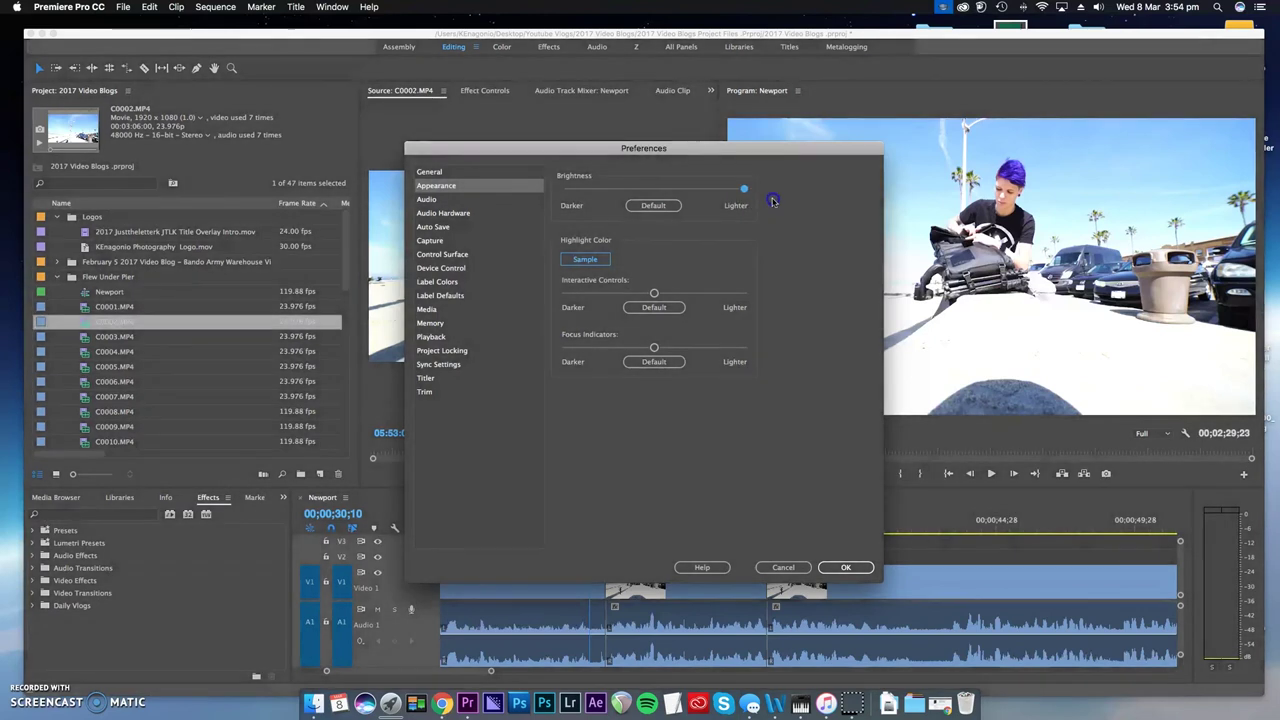
click(651, 204)
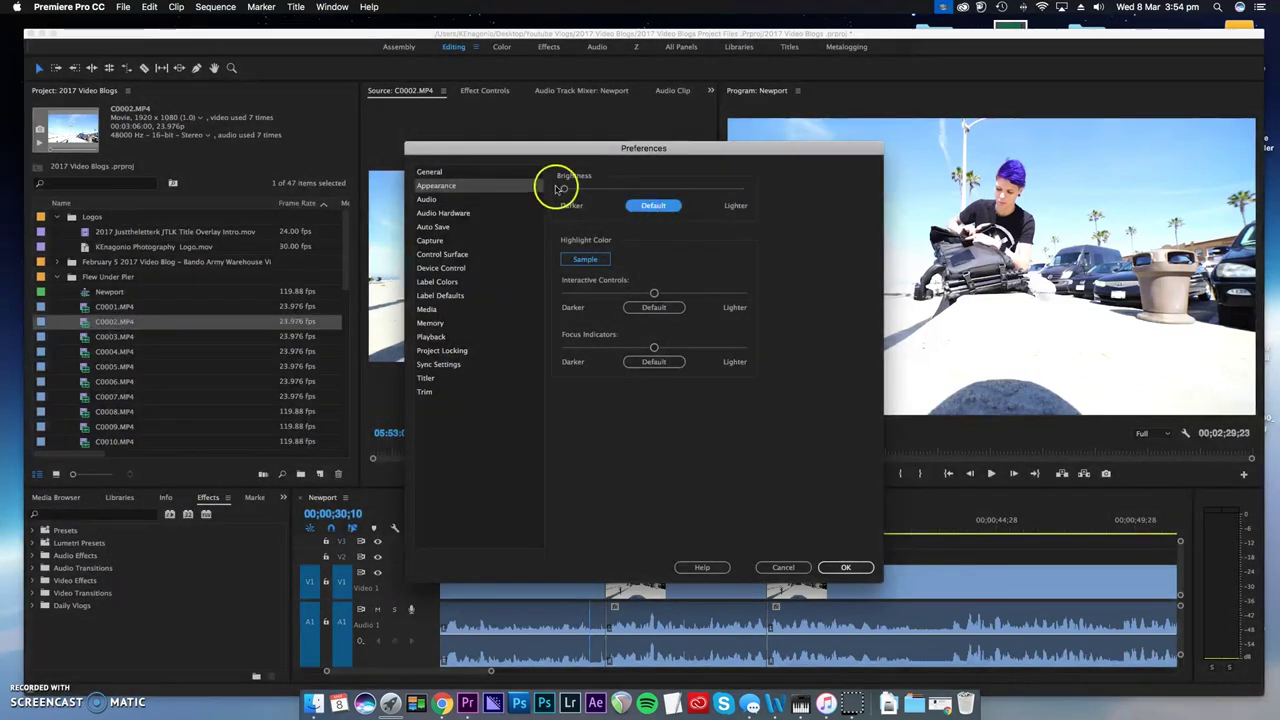
drag(567, 190, 859, 194)
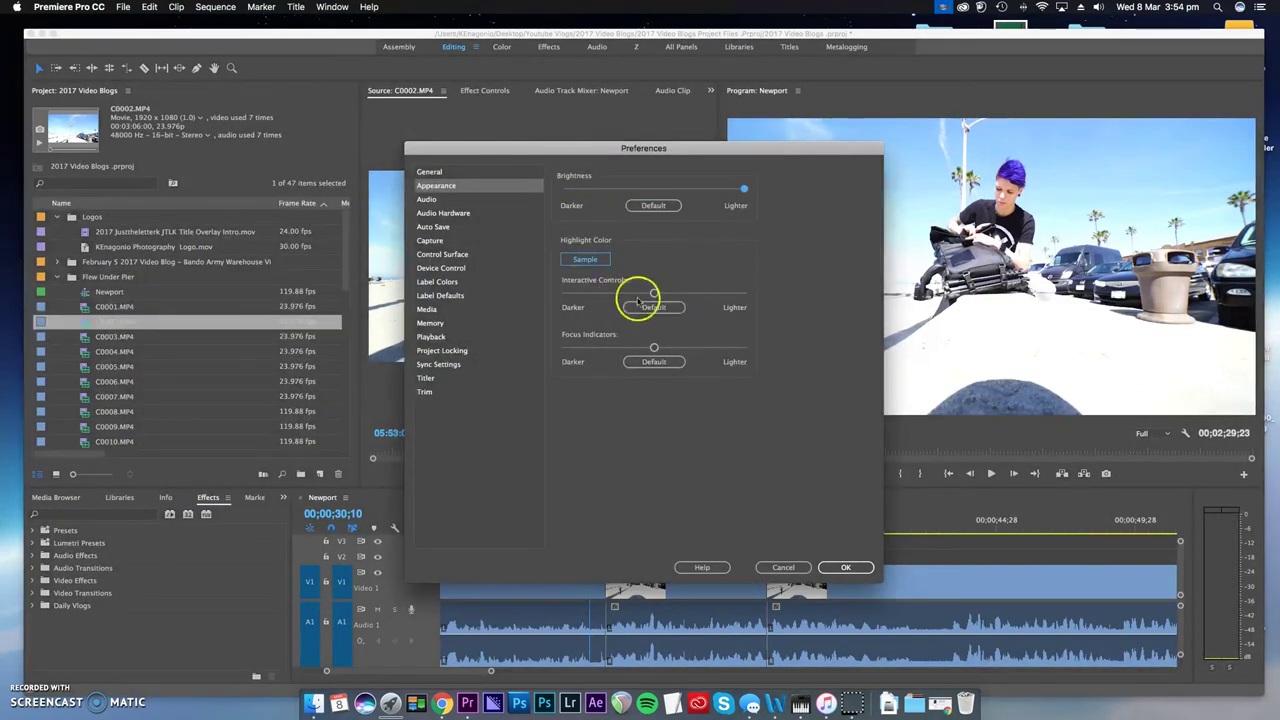
drag(683, 296, 743, 293)
click(741, 189)
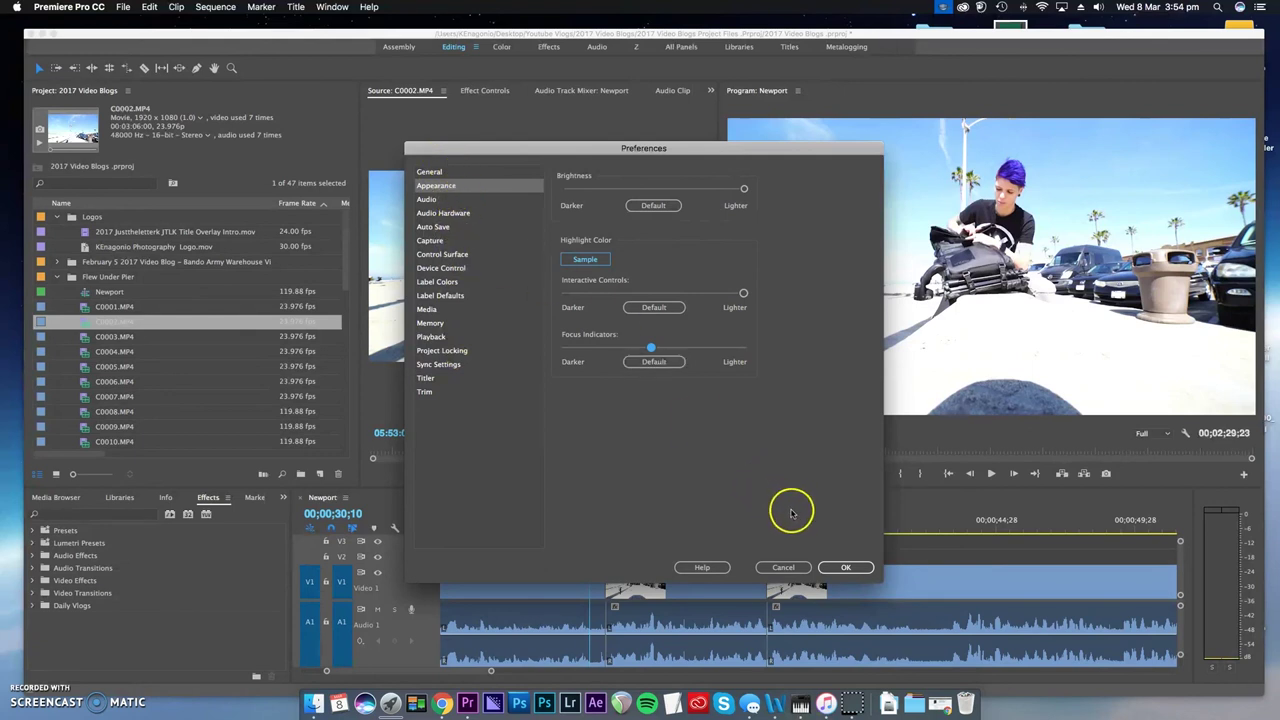
click(840, 568)
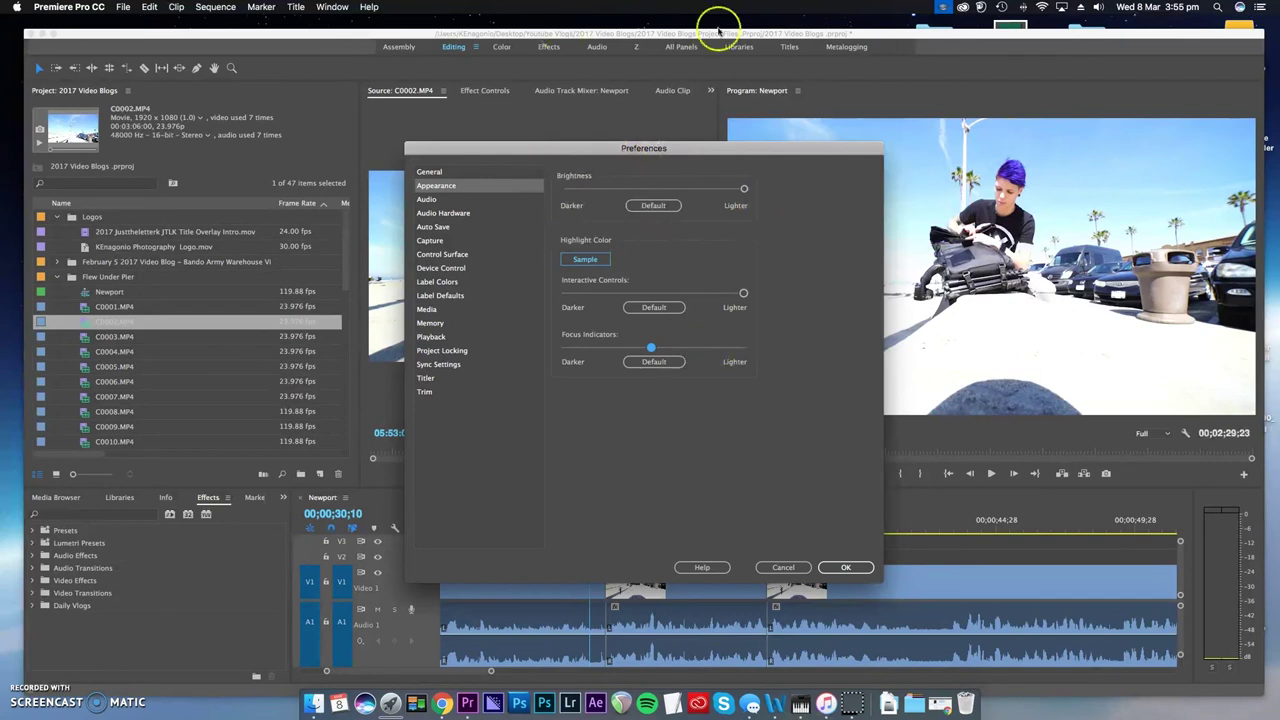
click(846, 568)
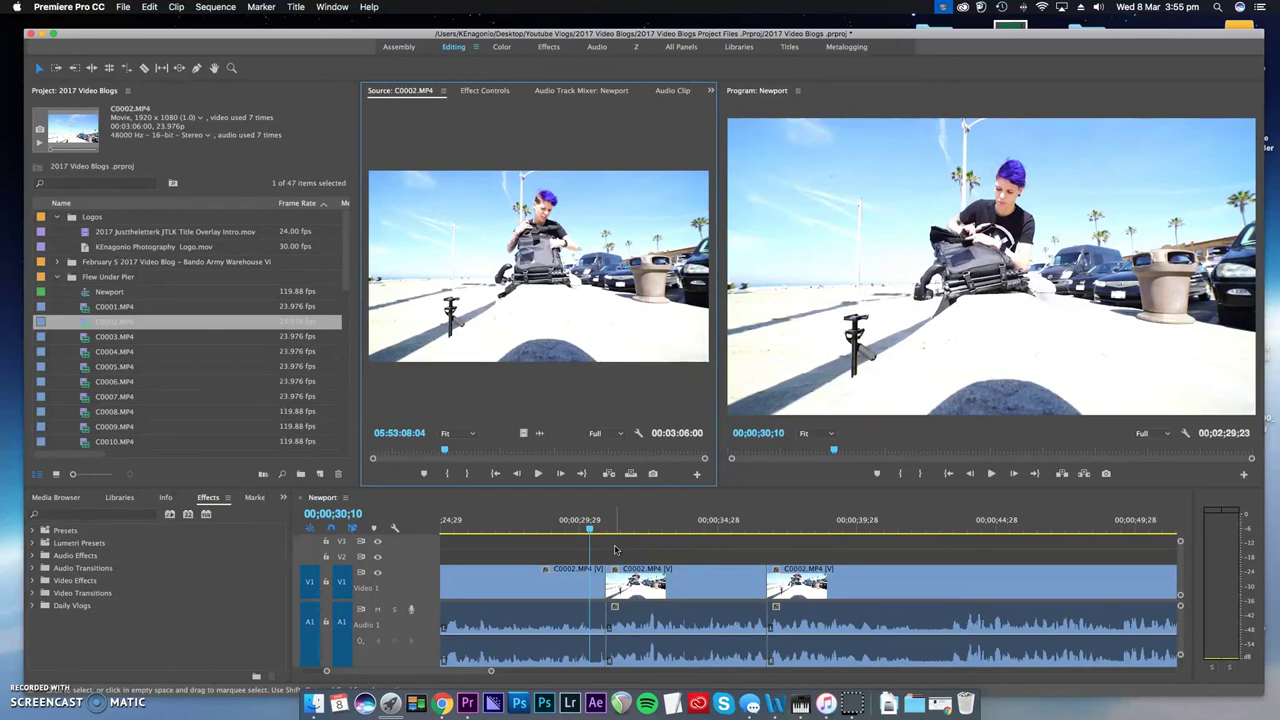
scroll(615, 549, down, 3)
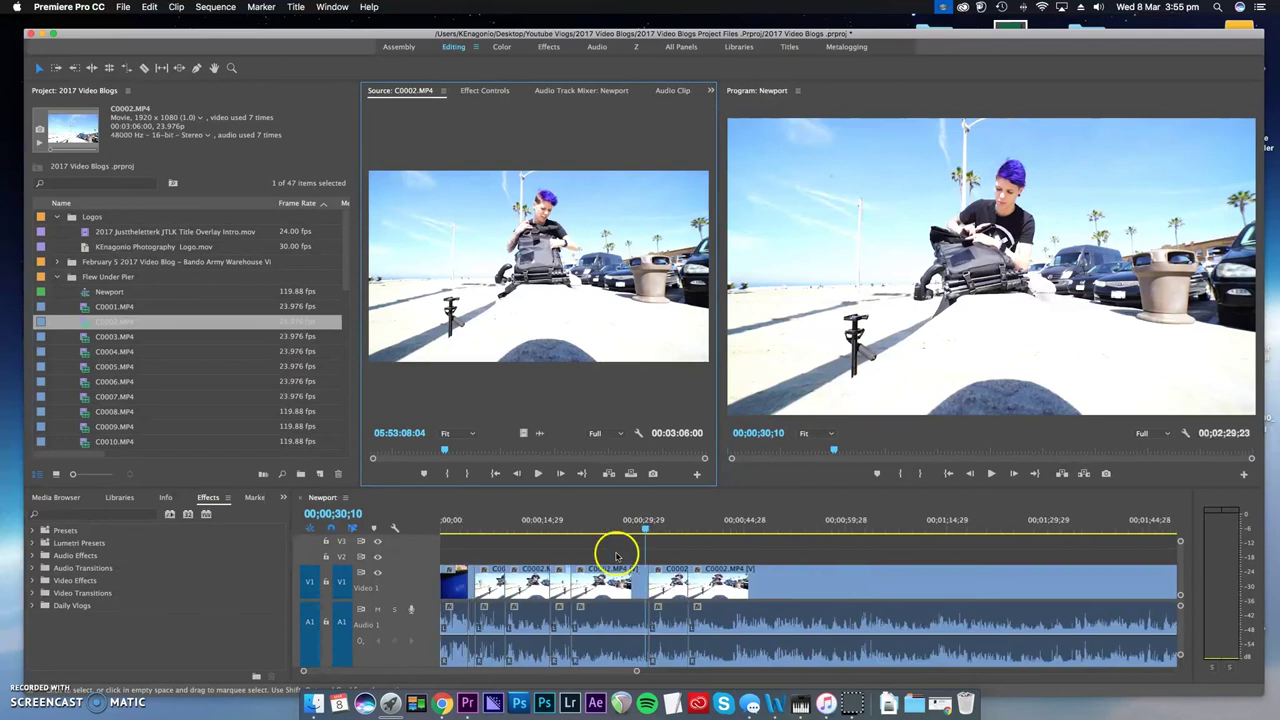
- Play the Newport sequence from its start to about 00;00;43;25 to review the joins between the trimmed clips
drag(479, 523, 432, 522)
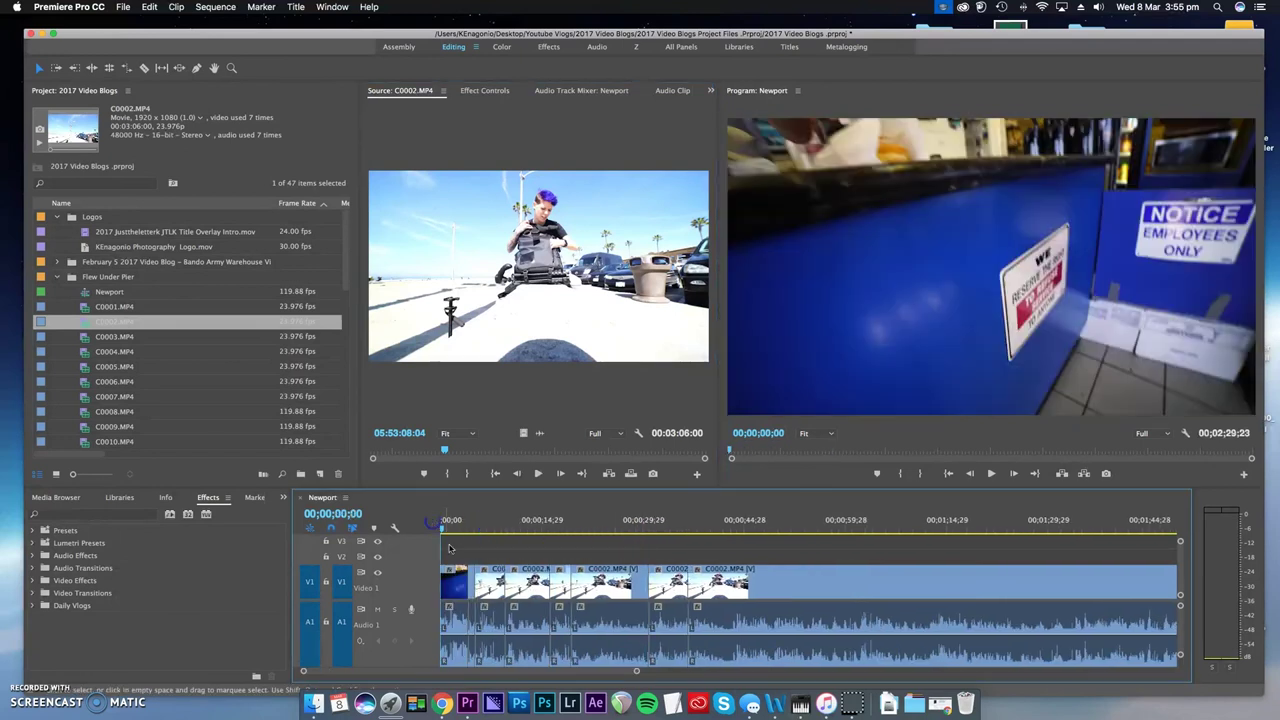
key(equal)
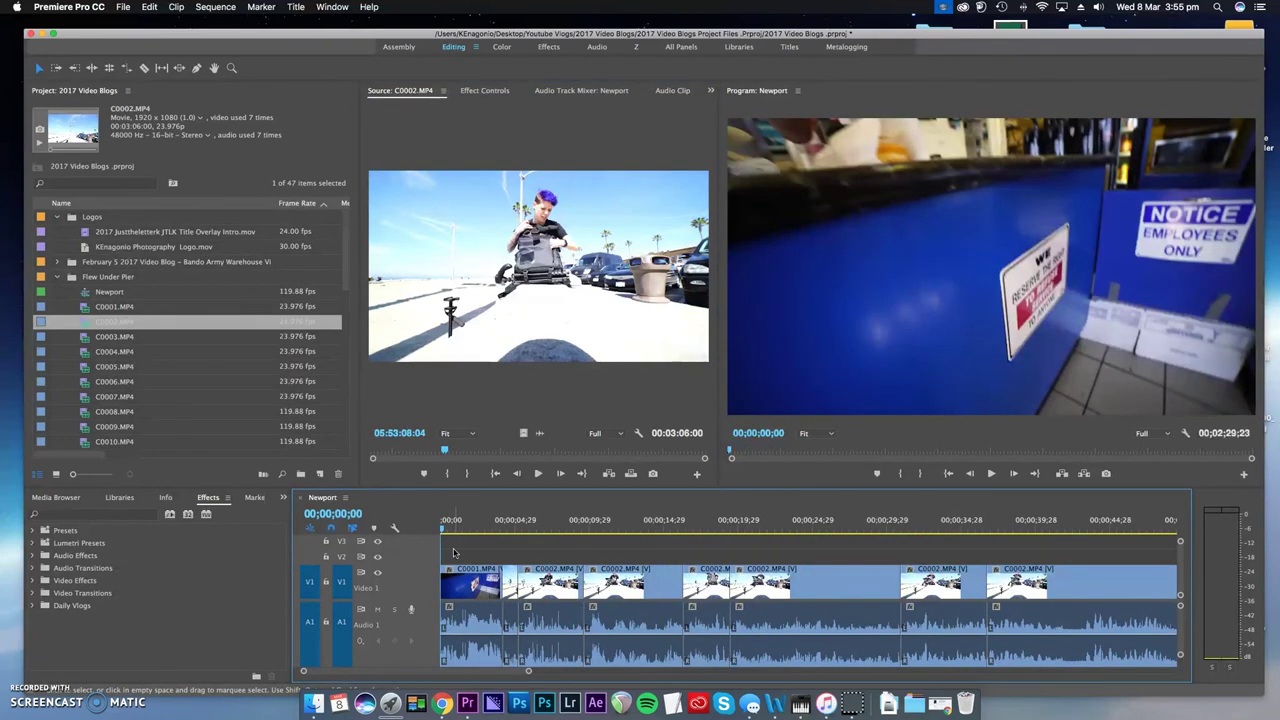
key(space)
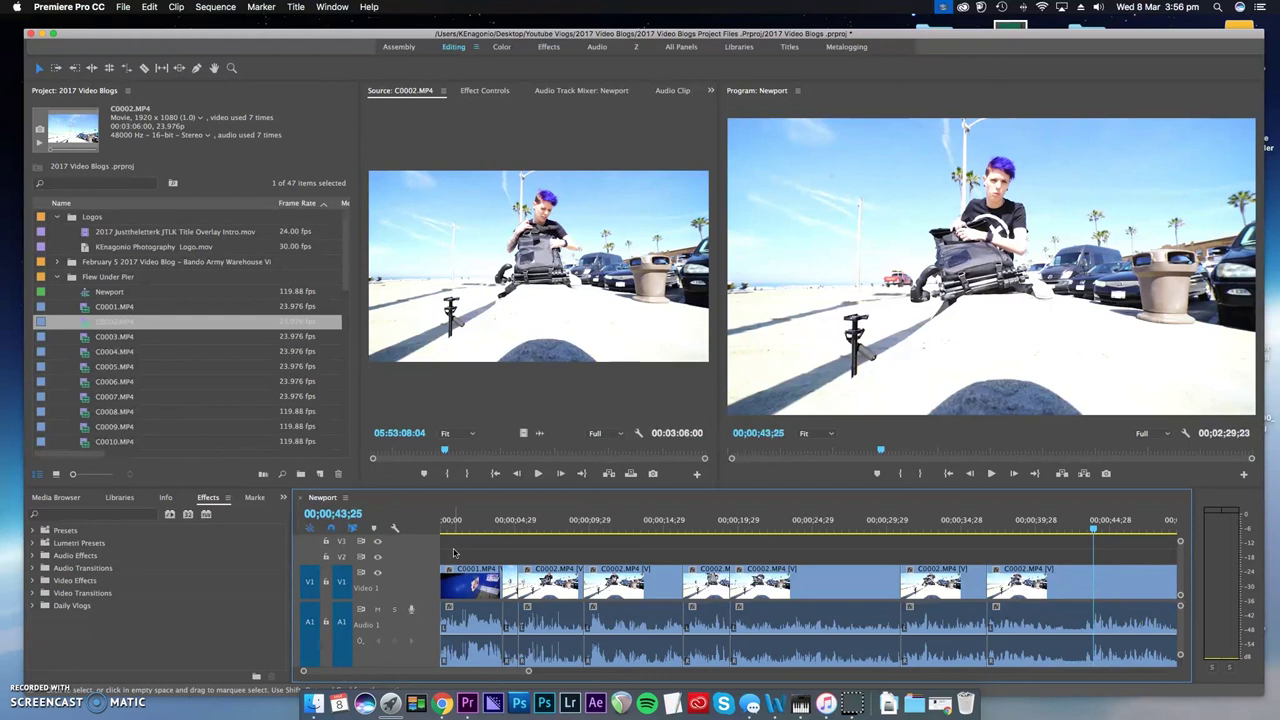
- Move the playhead back to 00;00;39;21 in the last C0002.MP4 clip, at the start of the next pause
scroll(1070, 606, up, 8)
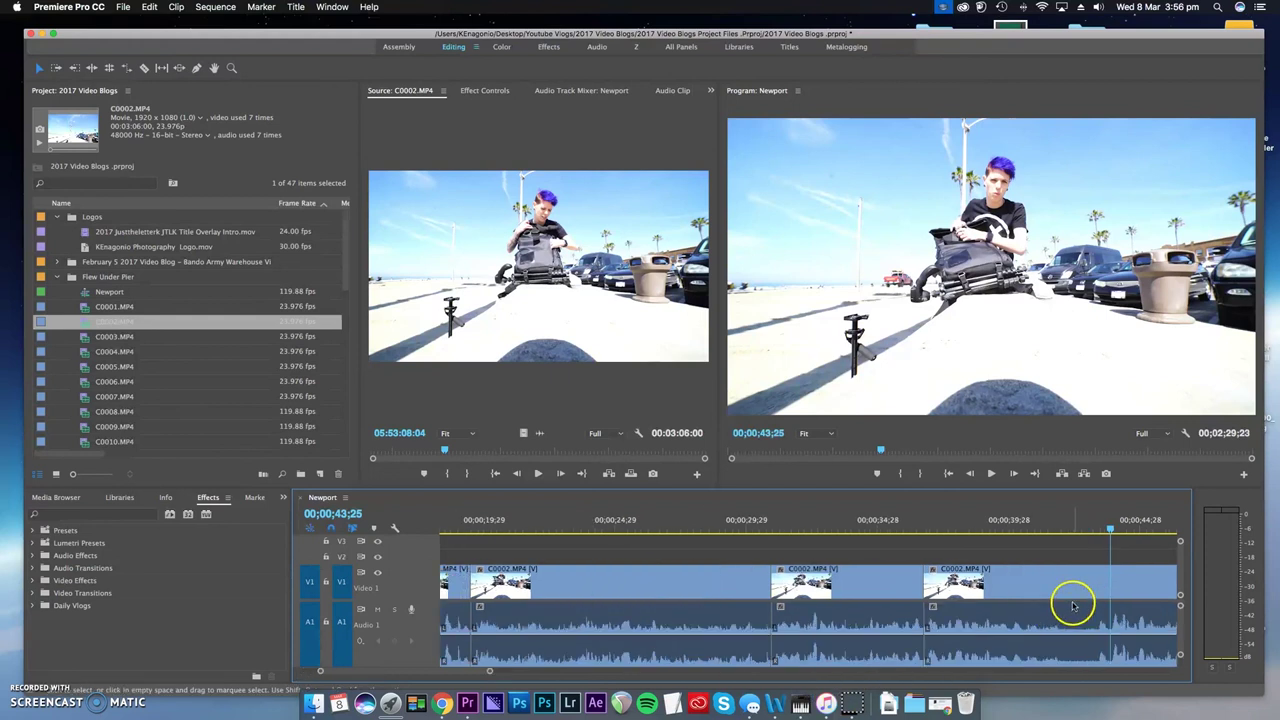
scroll(980, 603, down, 4)
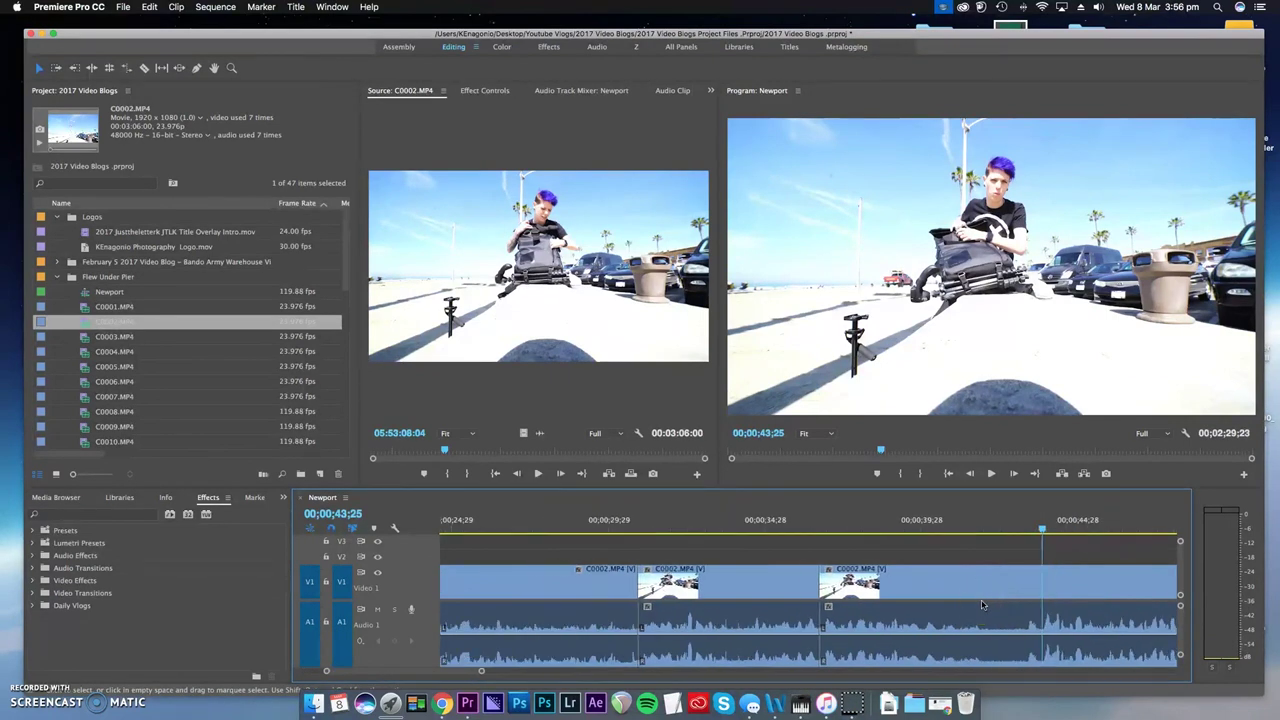
drag(752, 530, 745, 530)
click(768, 571)
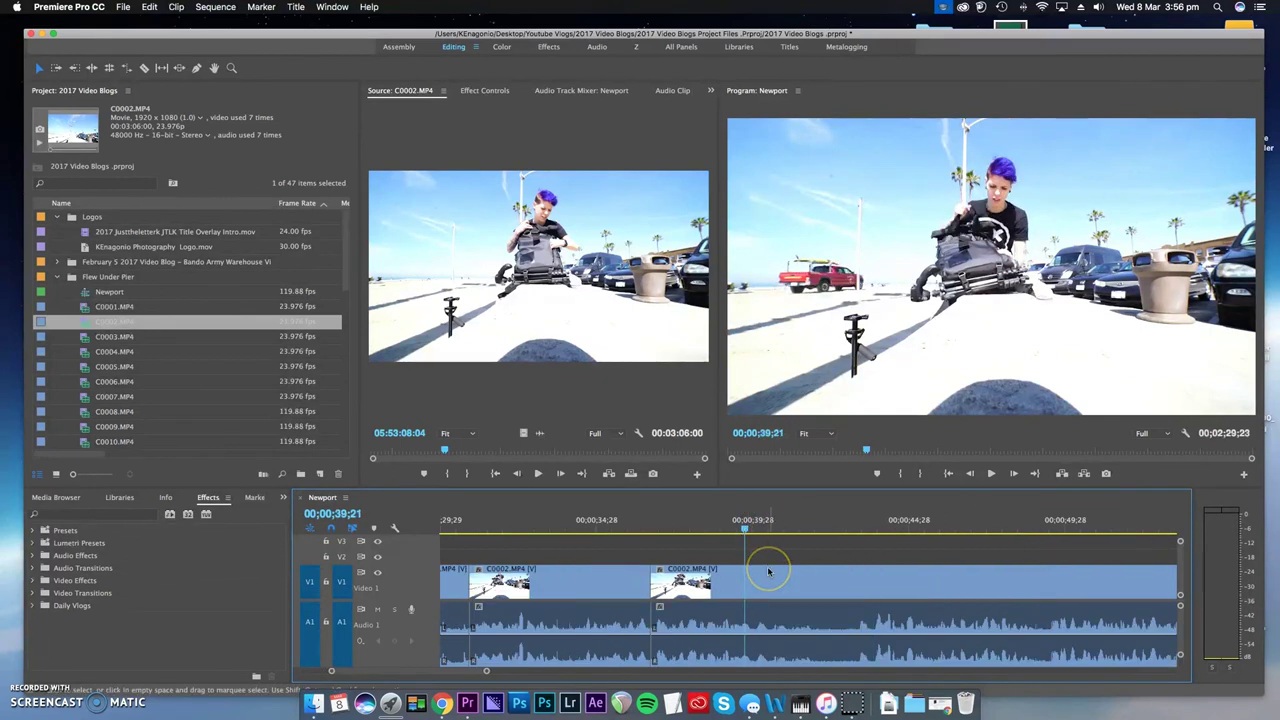